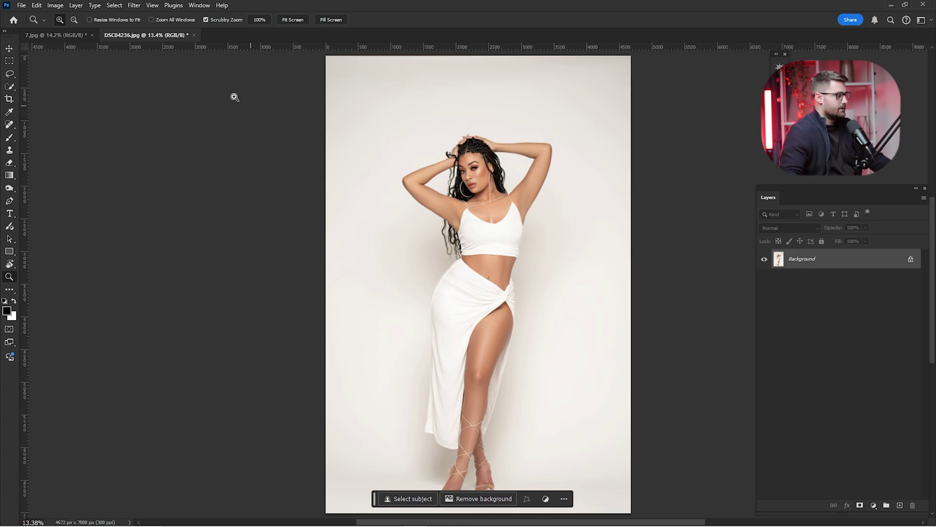
Make two copies of the Background photo layer in the model image
click(50, 35)
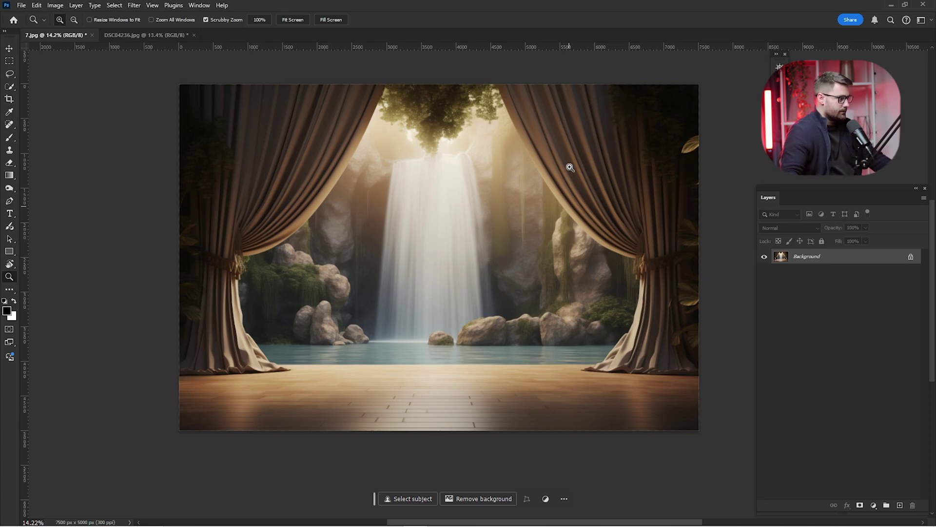
click(147, 35)
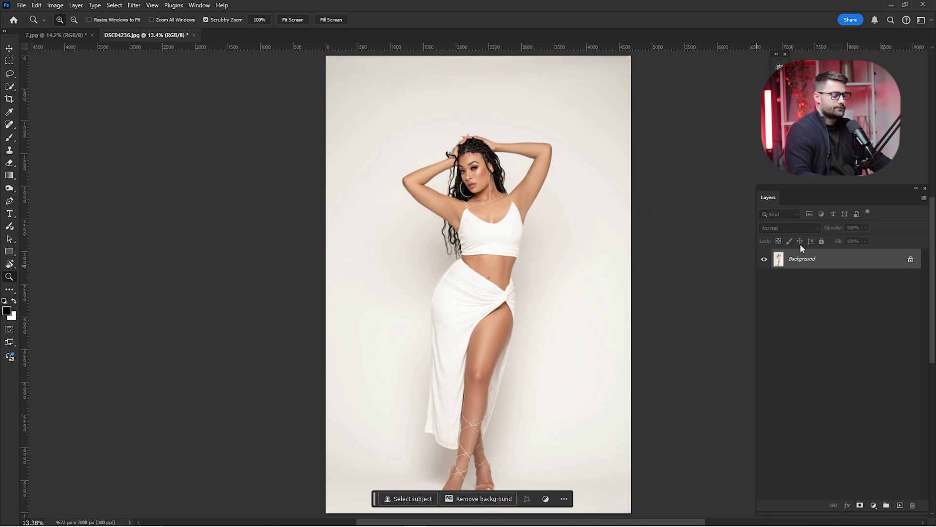
drag(812, 261, 900, 505)
double_click(820, 264)
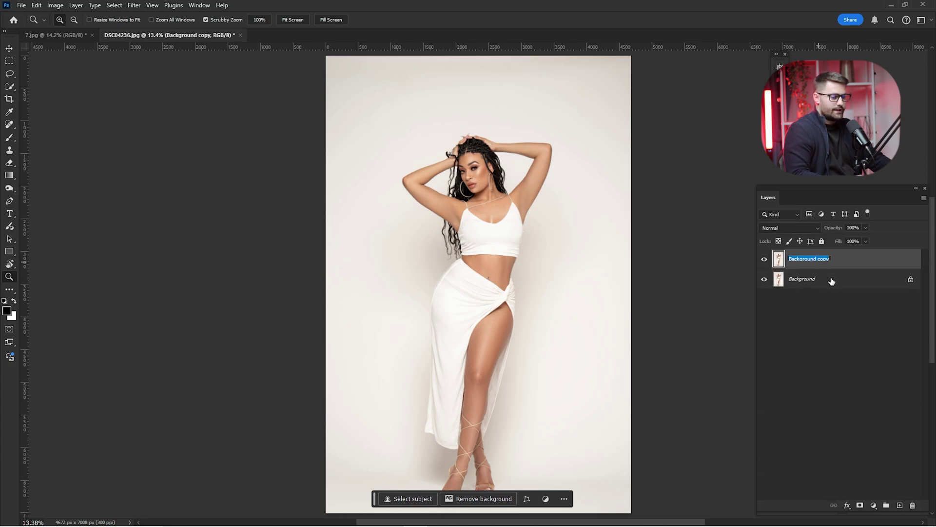
key(Return)
drag(826, 266, 900, 505)
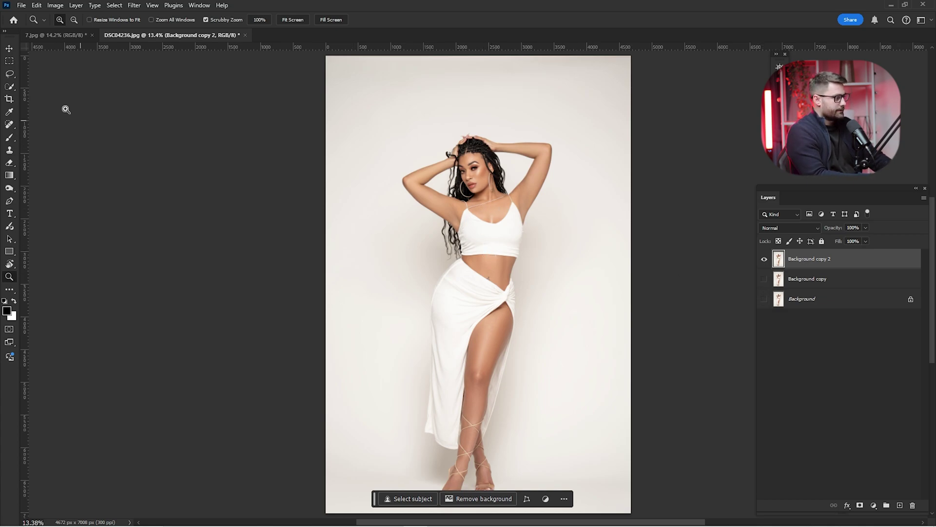
Select the model with the Object Selection Tool using Cloud subject detection
click(10, 98)
click(10, 87)
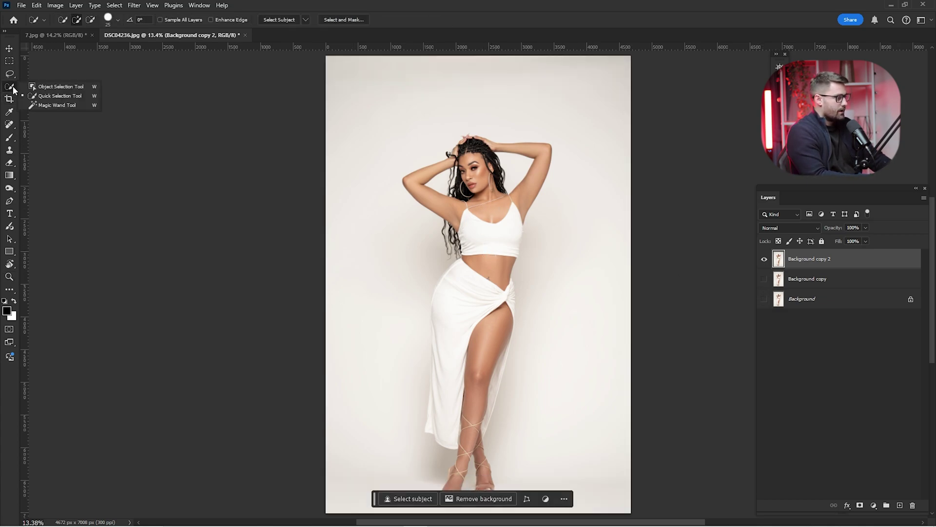
click(60, 87)
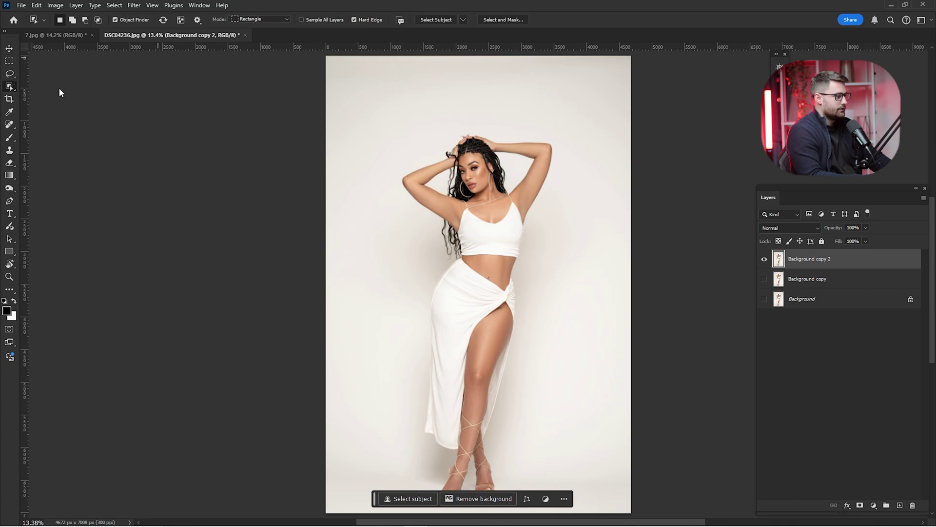
click(463, 21)
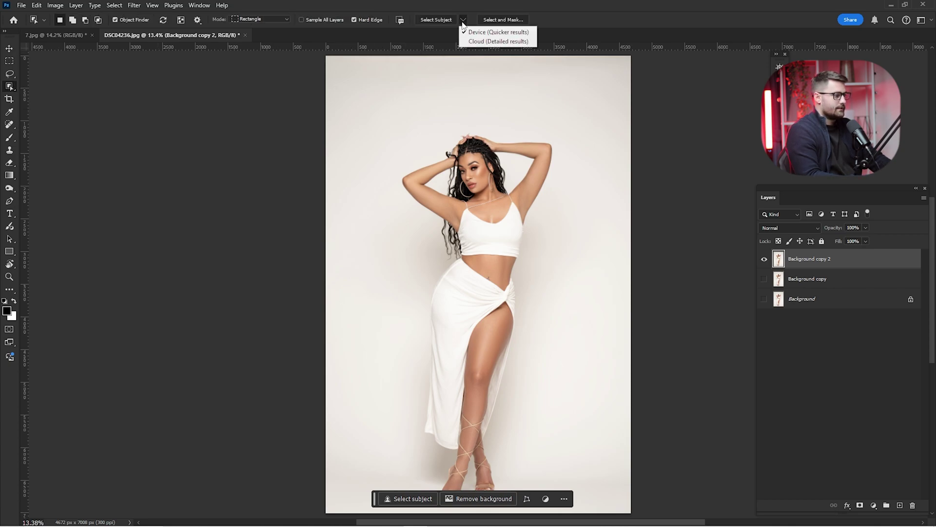
click(481, 41)
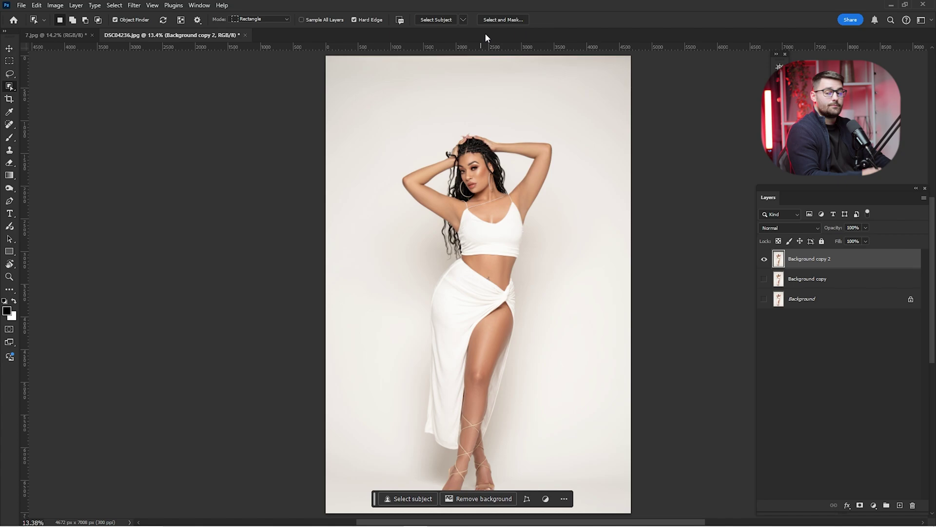
drag(361, 62, 586, 513)
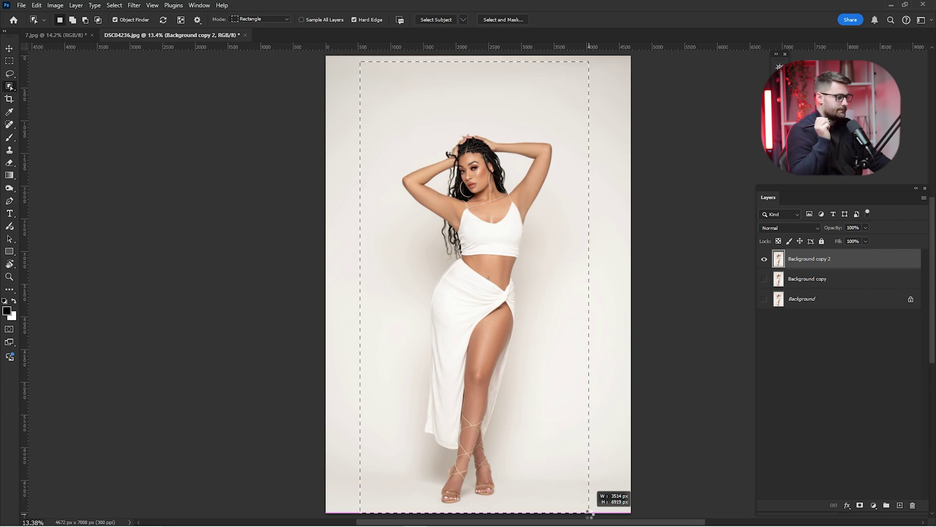
drag(587, 515, 587, 514)
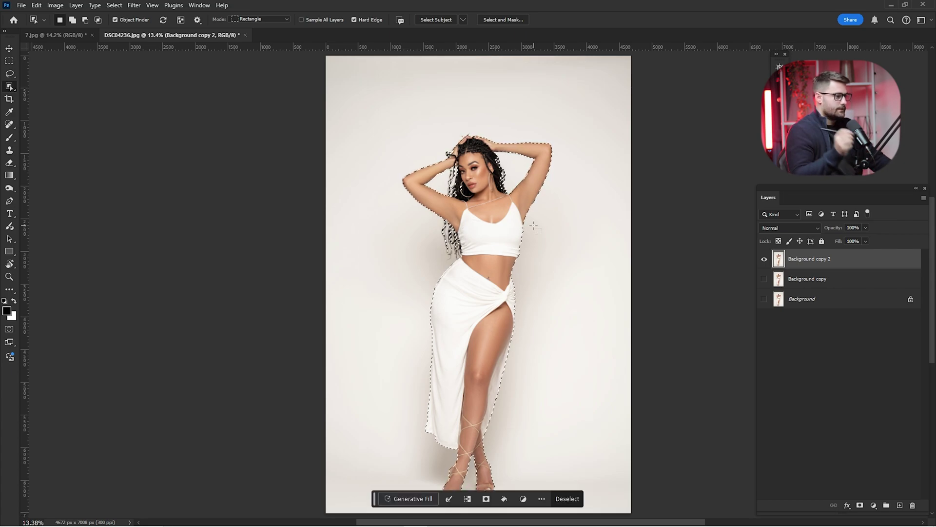
In Select and Mask, zoom in on the earring and braids and set up the Refine Edge Brush
click(496, 20)
key(z)
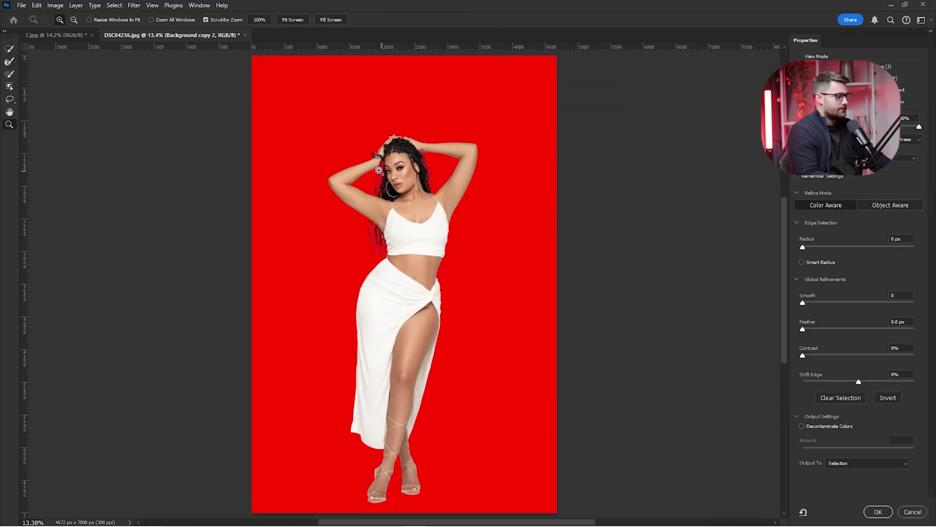
drag(379, 170, 502, 174)
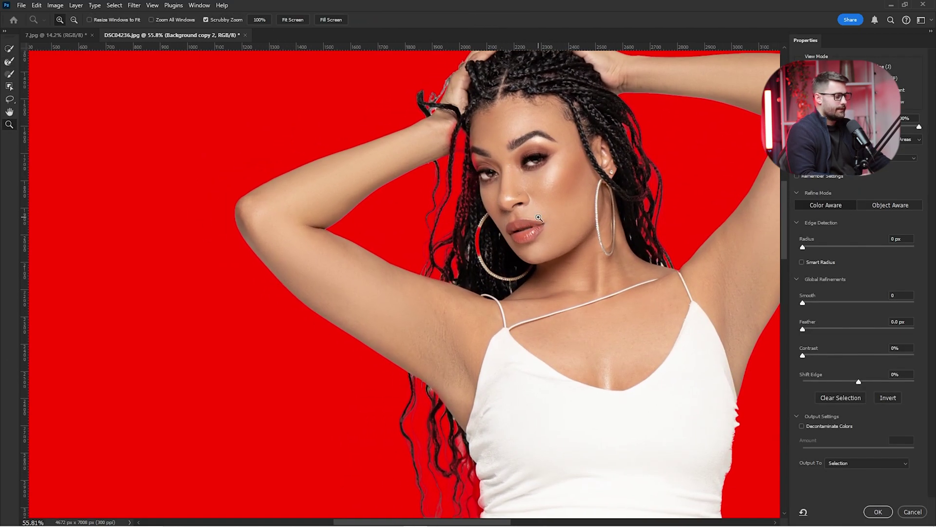
drag(467, 253, 515, 217)
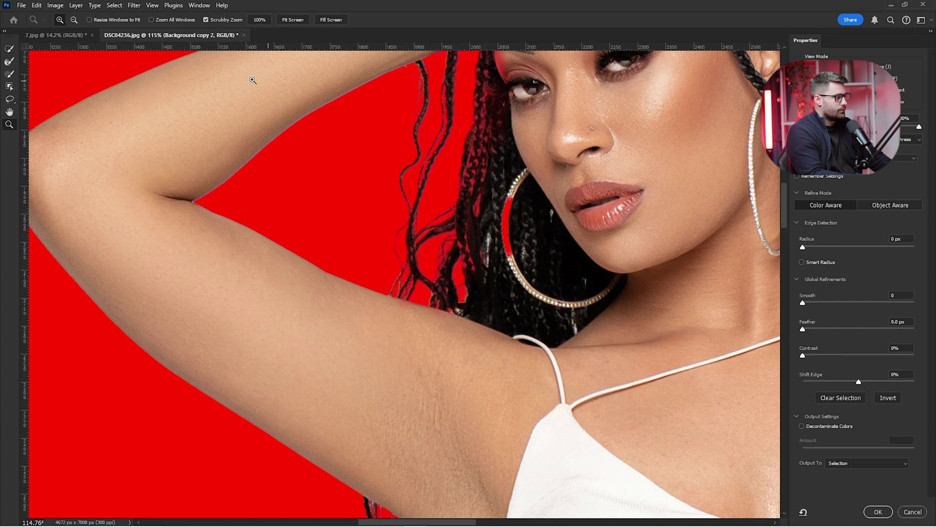
click(9, 62)
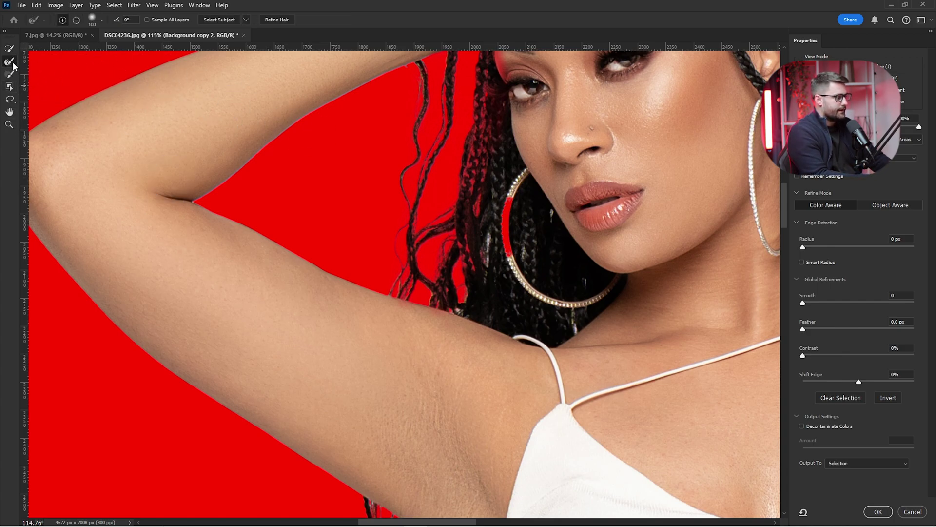
right_click(390, 198)
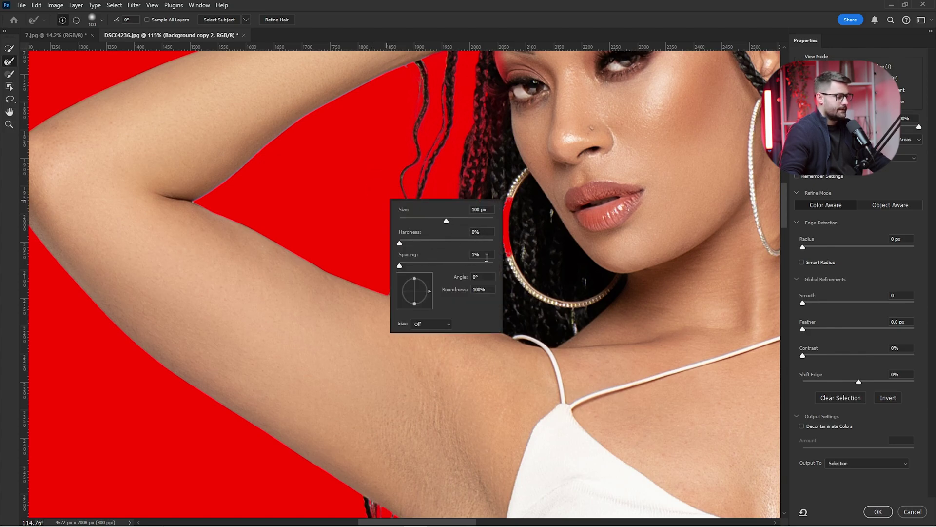
click(532, 6)
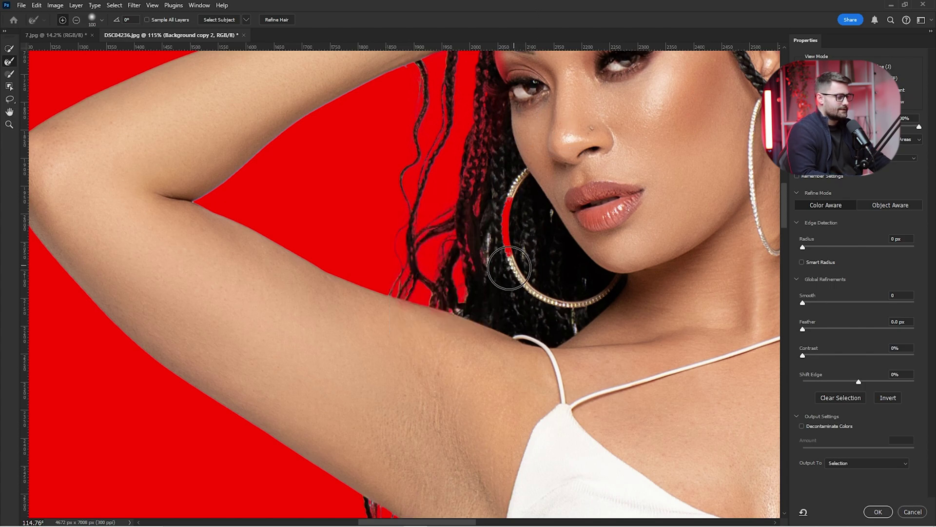
Refine the braid and hair edges by the earring, hand, bracelet and head, then accept
mouse_move(509, 268)
mouse_down()
mouse_move(482, 259)
mouse_move(458, 309)
mouse_up()
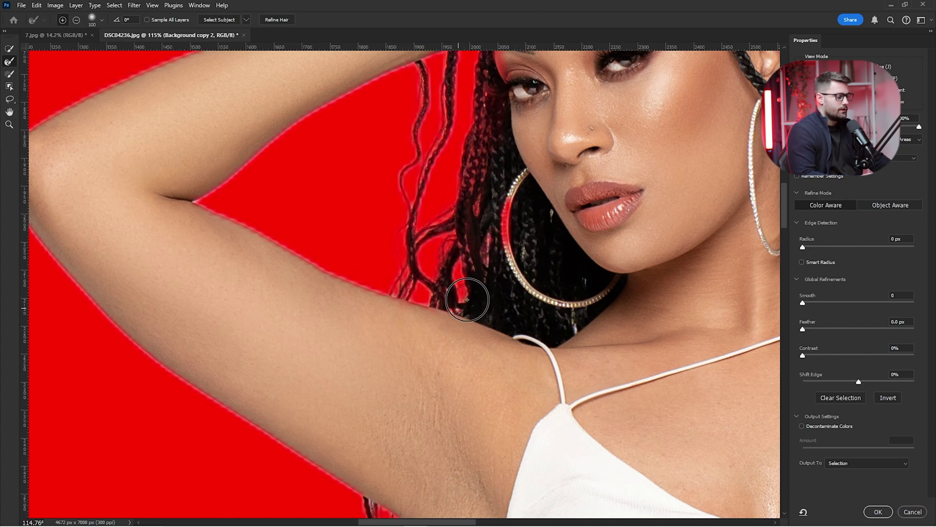
scroll(449, 173, up, 10)
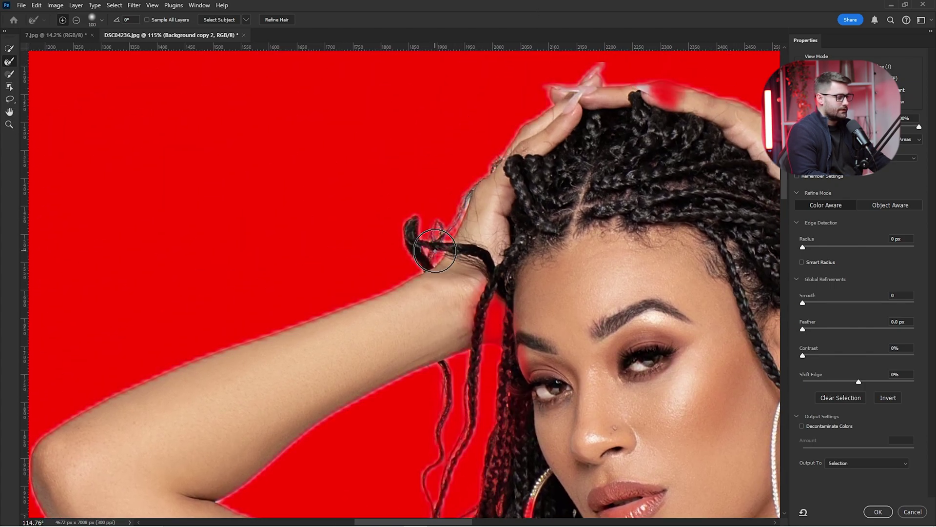
mouse_move(435, 250)
mouse_down()
mouse_move(463, 197)
mouse_move(477, 212)
mouse_up()
drag(590, 181, 376, 100)
mouse_move(593, 191)
mouse_down()
mouse_move(511, 125)
mouse_move(475, 43)
mouse_up()
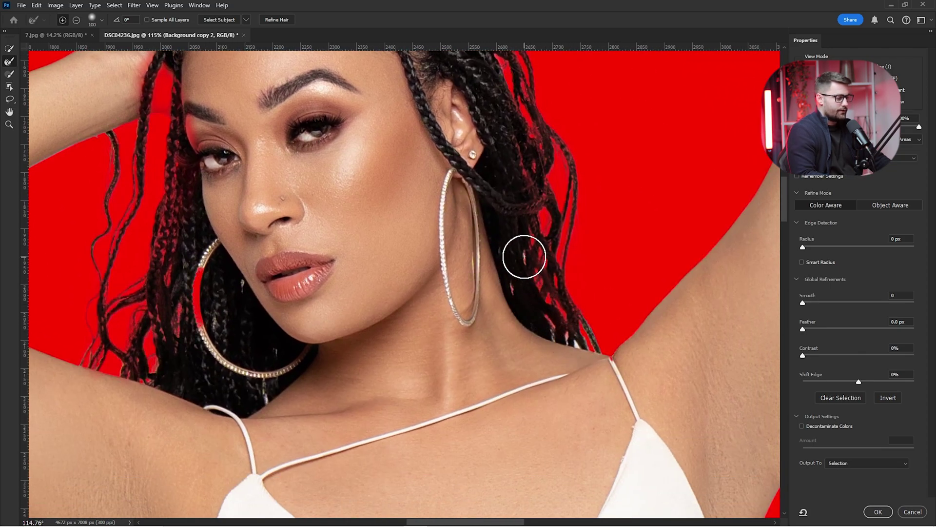
mouse_move(514, 408)
mouse_down()
mouse_move(516, 335)
mouse_move(568, 201)
mouse_up()
drag(505, 292, 461, 322)
drag(461, 334, 548, 284)
drag(439, 252, 485, 299)
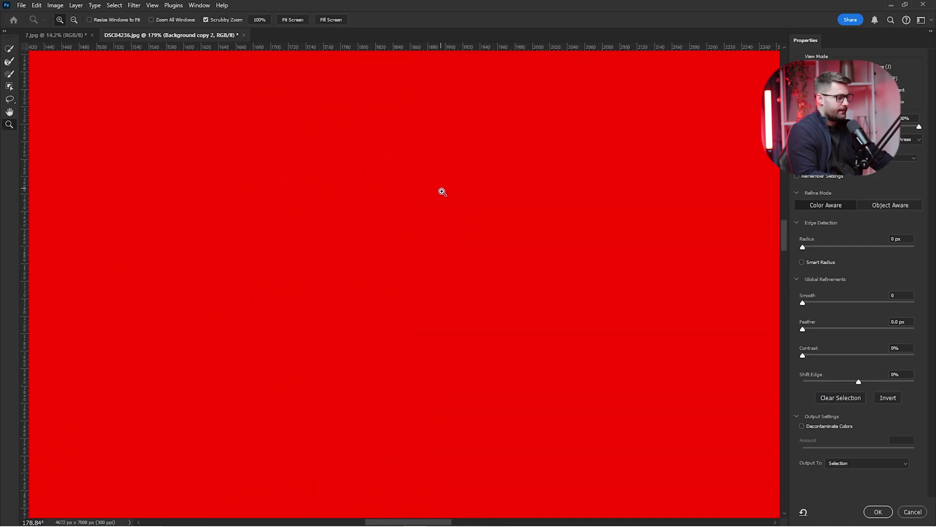
key(ctrl+0)
click(878, 512)
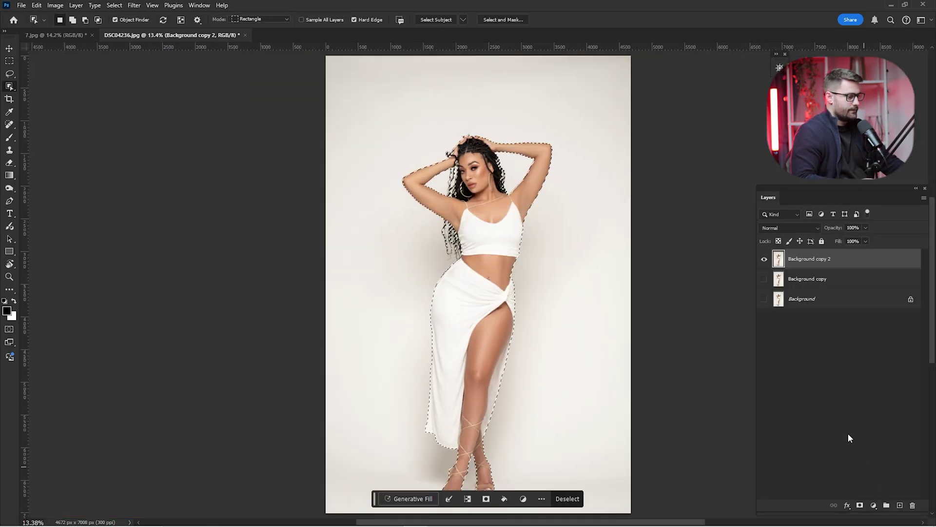
Add a layer mask to Background copy 2, hide Background copy, and set white as foreground
click(861, 506)
click(763, 279)
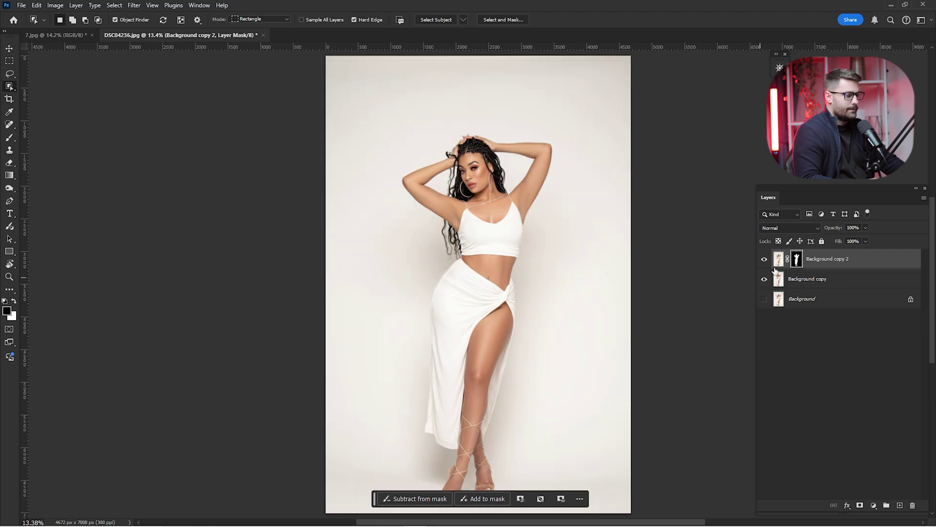
click(763, 280)
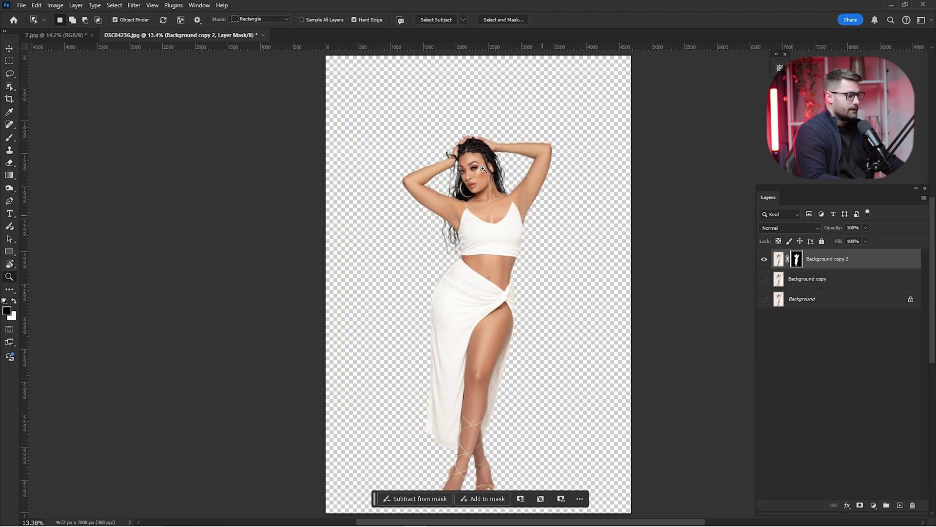
drag(455, 161, 517, 162)
key(j)
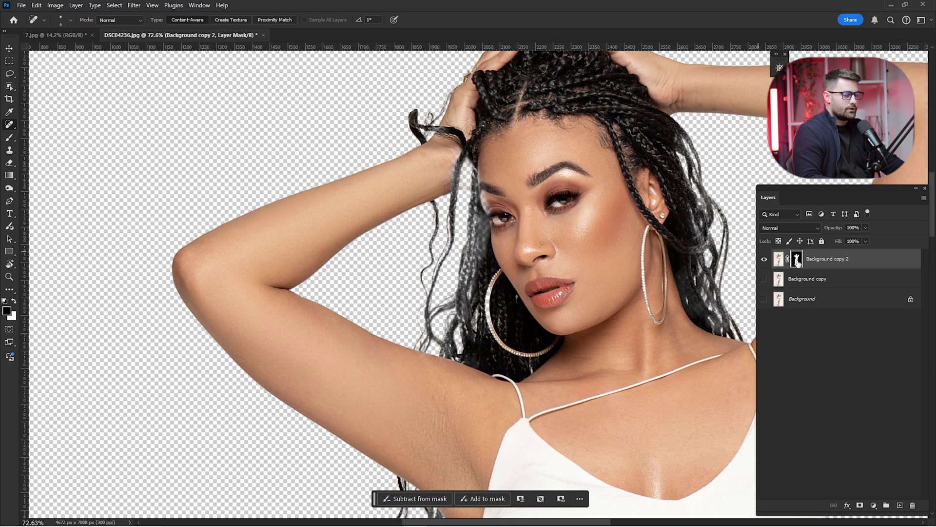
key(x)
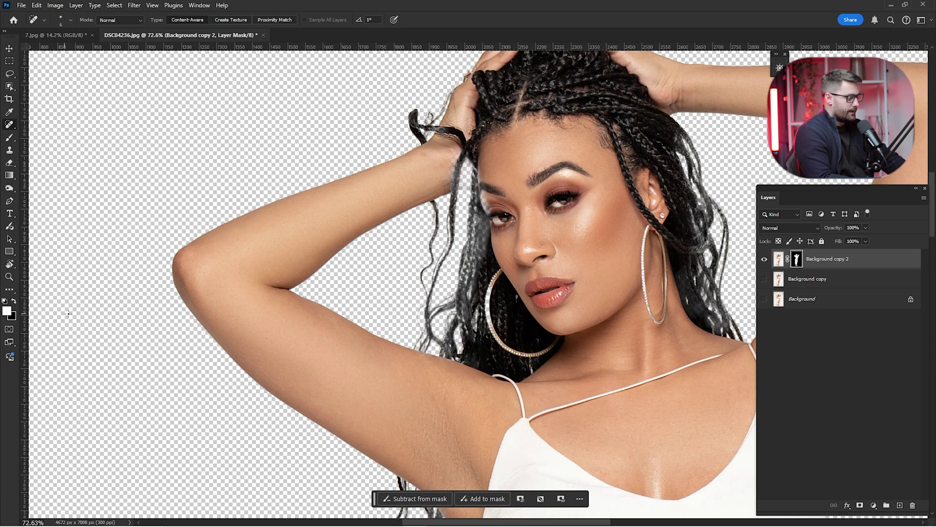
Set a small Brush at 100% opacity and restore the skin beside the wrist braid
key(b)
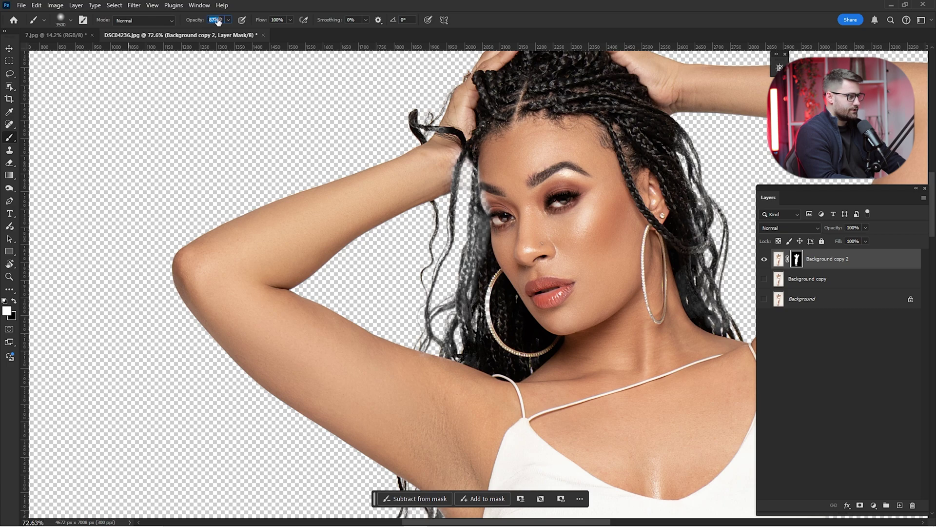
text(100)
key(Return)
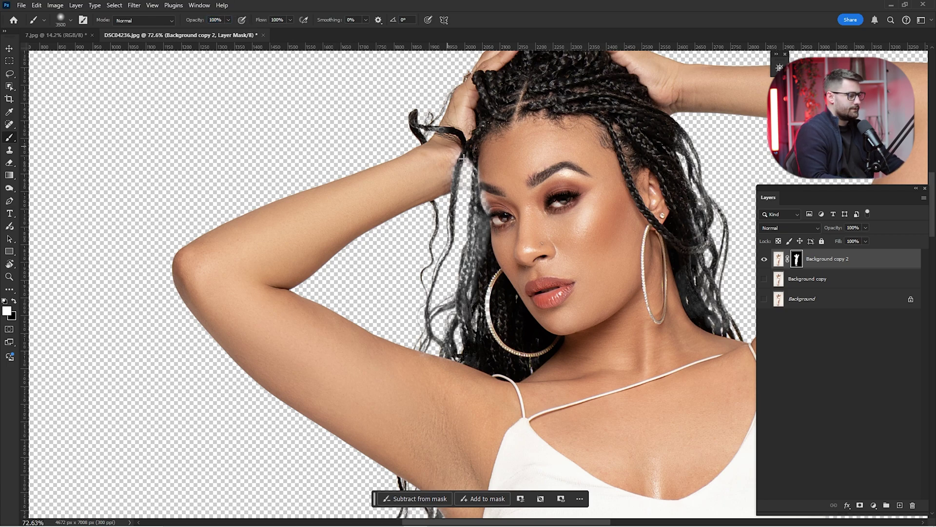
scroll(500, 203, up, 2)
right_click(489, 165)
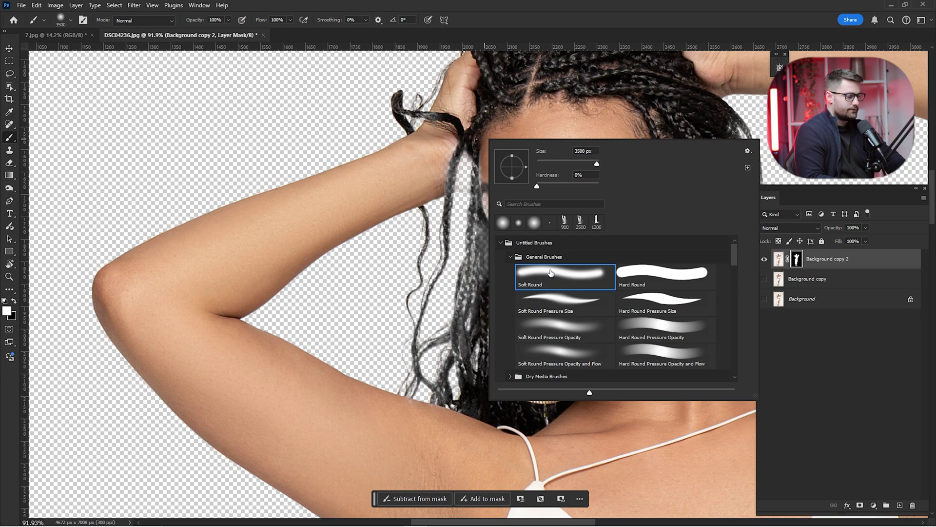
click(567, 35)
key(bracketleft)
Restore the missing fingertip, nail and the pale strip under the finger with a smaller brush
key(bracketleft)
right_click(469, 159)
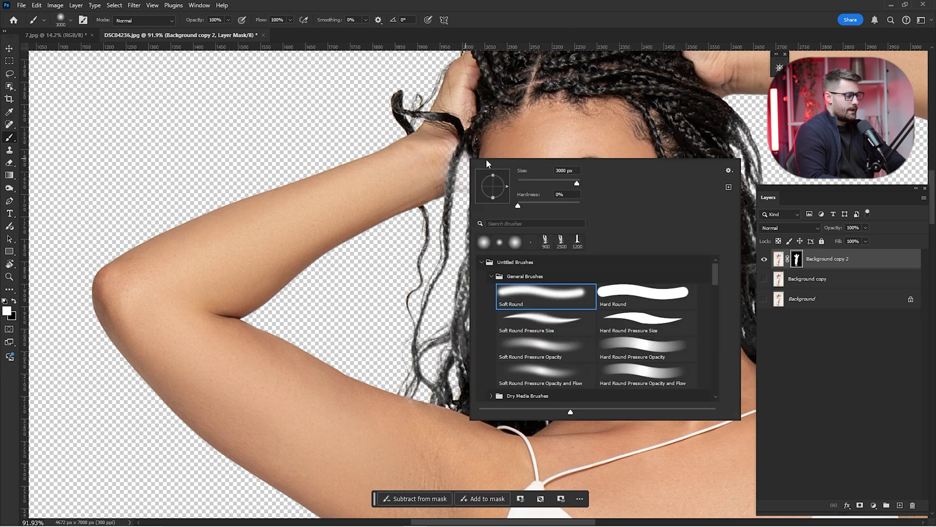
click(538, 184)
click(554, 38)
mouse_move(465, 167)
mouse_down()
mouse_move(441, 186)
mouse_move(477, 175)
mouse_move(462, 180)
mouse_move(469, 149)
mouse_move(484, 157)
mouse_move(493, 245)
mouse_move(487, 220)
mouse_move(482, 239)
mouse_move(482, 196)
mouse_move(477, 337)
mouse_move(464, 338)
mouse_move(467, 363)
mouse_move(494, 379)
mouse_move(504, 335)
mouse_up()
key(bracketleft)
key(bracketleft)
key(bracketleft)
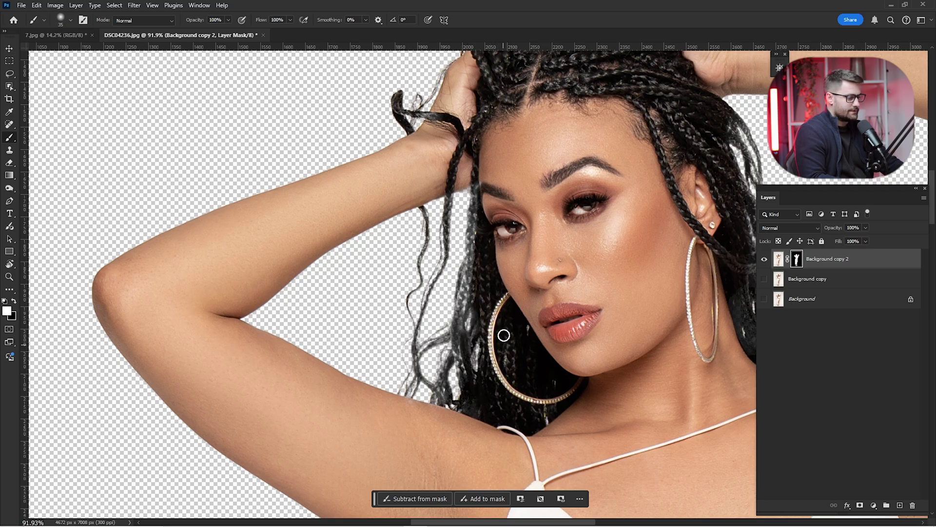
scroll(493, 302, up, 3)
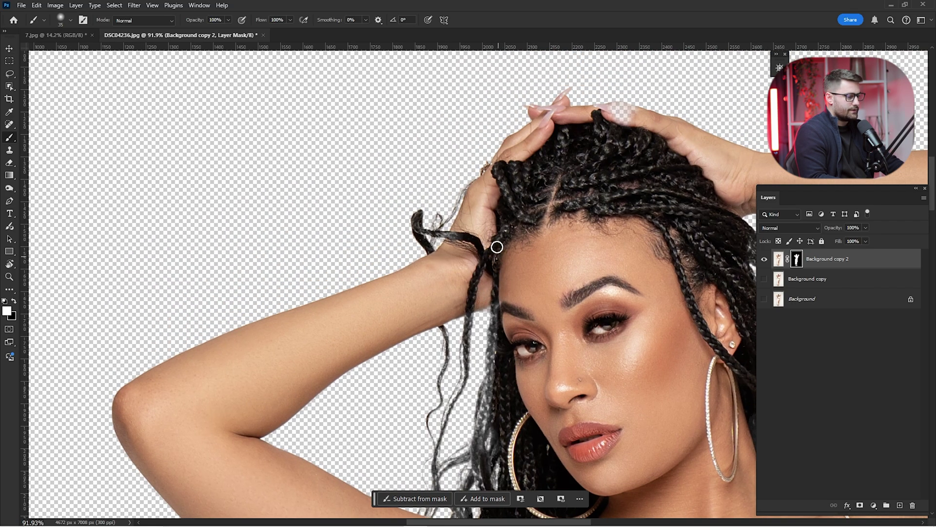
scroll(587, 150, up, 5)
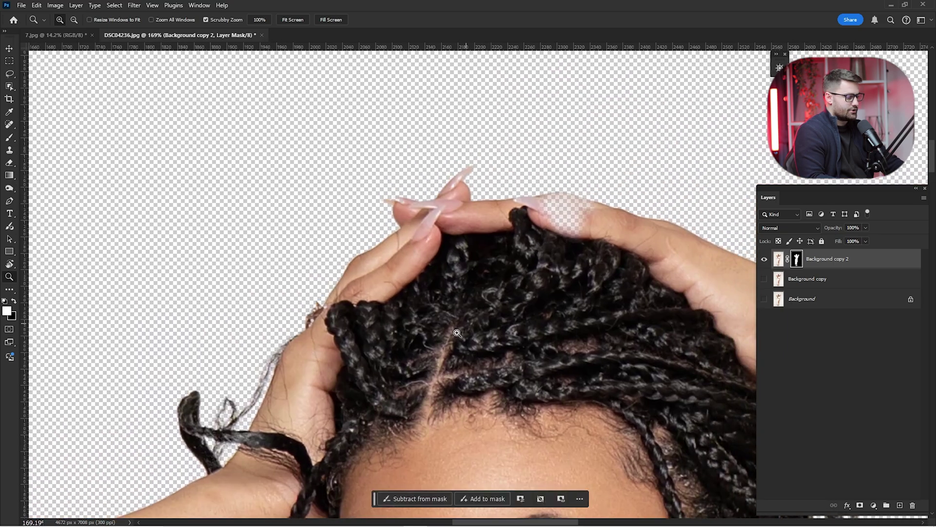
key(bracketleft)
key(bracketleft)
mouse_move(571, 224)
mouse_down()
mouse_move(579, 215)
mouse_move(562, 203)
mouse_up()
key(bracketleft)
key(bracketright)
key(bracketright)
mouse_move(566, 234)
mouse_down()
mouse_move(590, 236)
mouse_move(536, 244)
mouse_up()
Paint the hair beside the neck solid on the mask with a larger brush
mouse_move(575, 298)
mouse_down()
mouse_move(502, 210)
mouse_move(587, 275)
mouse_up()
mouse_move(574, 324)
mouse_down()
mouse_move(563, 266)
mouse_move(560, 340)
mouse_move(572, 350)
mouse_up()
key(bracketright)
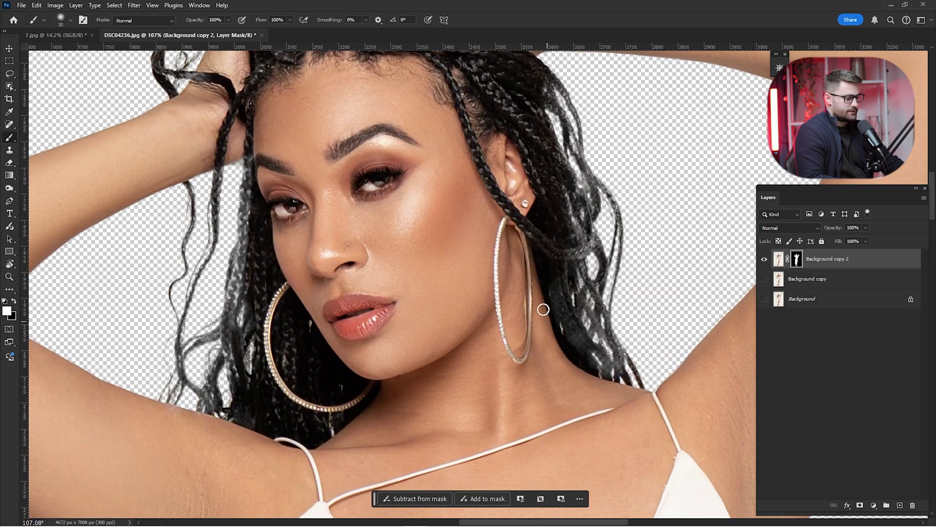
mouse_move(559, 288)
mouse_down()
mouse_move(581, 352)
mouse_move(512, 366)
mouse_up()
Inspect the torso, waist, legs and front foot edges against the original backdrop
drag(551, 380, 568, 150)
drag(453, 312, 532, 292)
drag(474, 332, 536, 315)
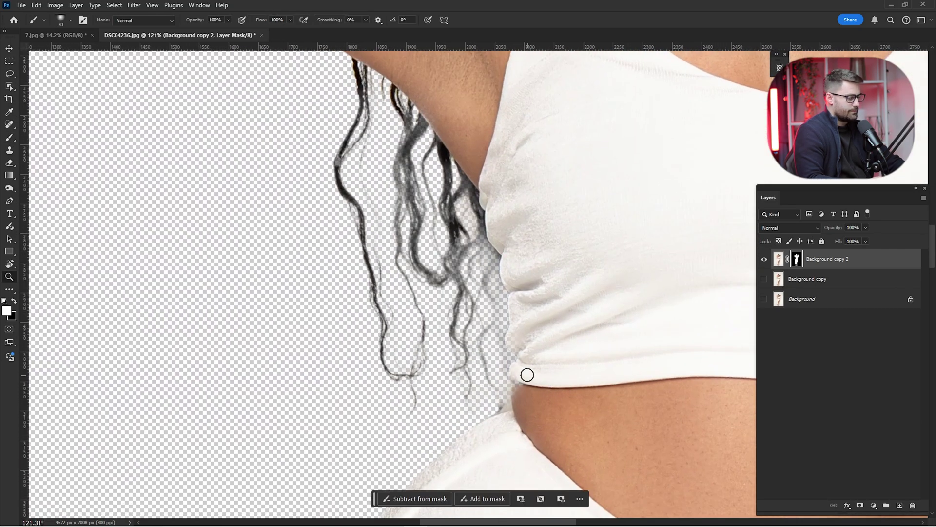
drag(524, 376, 540, 281)
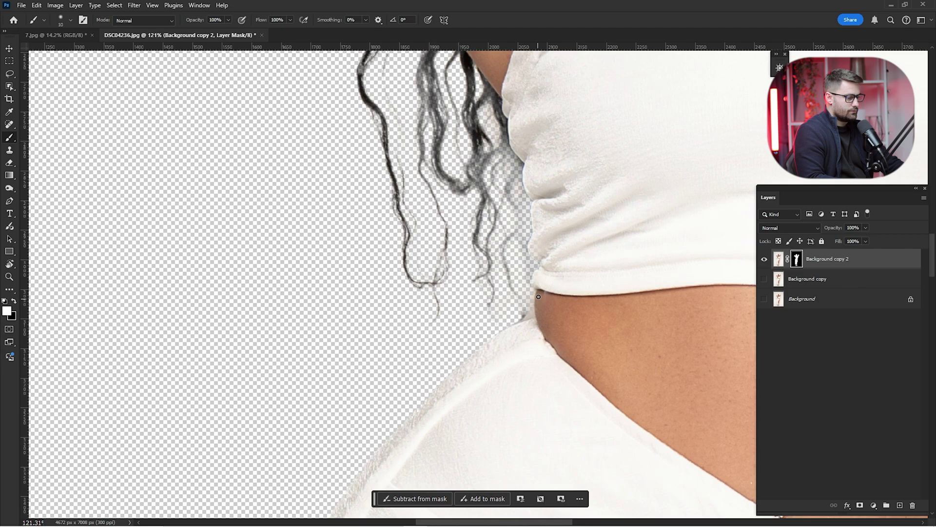
drag(544, 190, 551, 262)
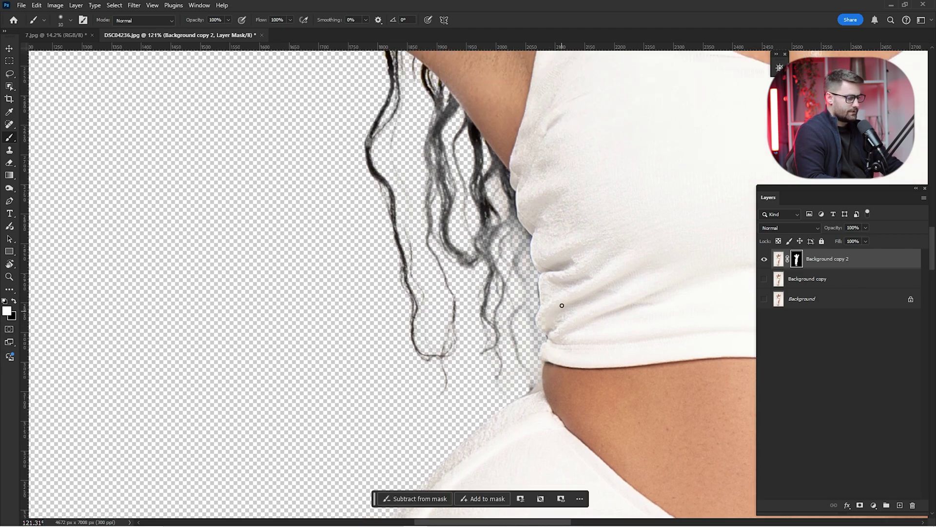
drag(555, 366, 569, 220)
drag(581, 283, 533, 314)
drag(533, 366, 519, 184)
drag(542, 420, 596, 107)
click(764, 279)
drag(536, 429, 544, 280)
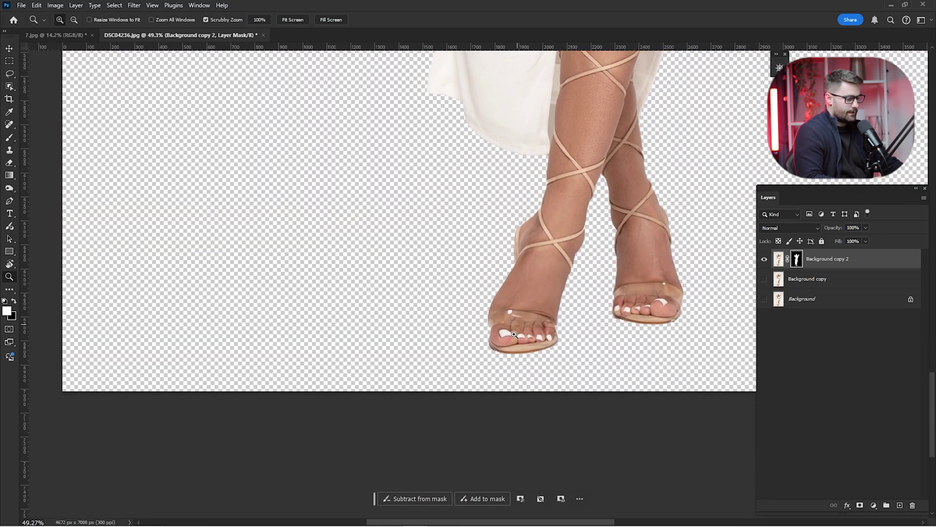
drag(510, 336, 619, 332)
click(764, 280)
click(764, 279)
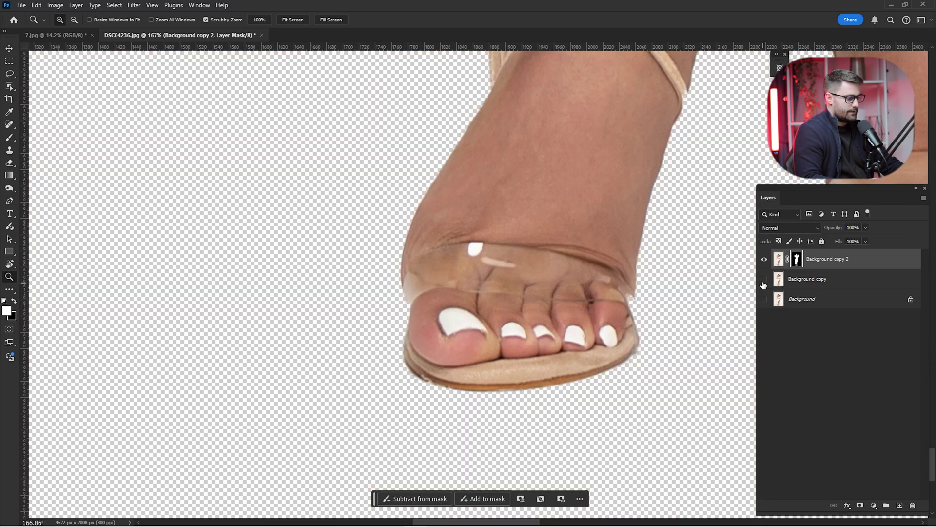
drag(468, 330, 481, 328)
Enlarge the brush and check the ankle straps and leg edge up to the skirt
key(b)
key(bracketright)
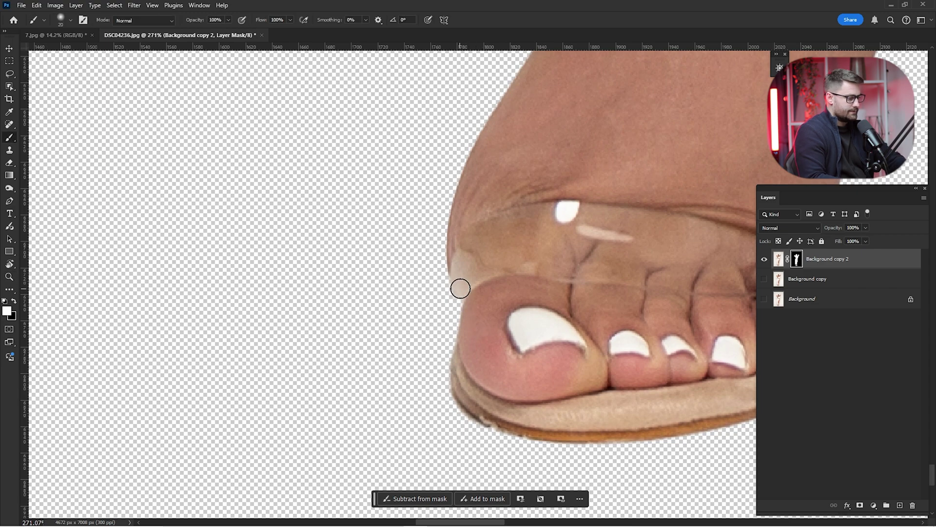
drag(537, 173, 506, 311)
drag(597, 114, 508, 323)
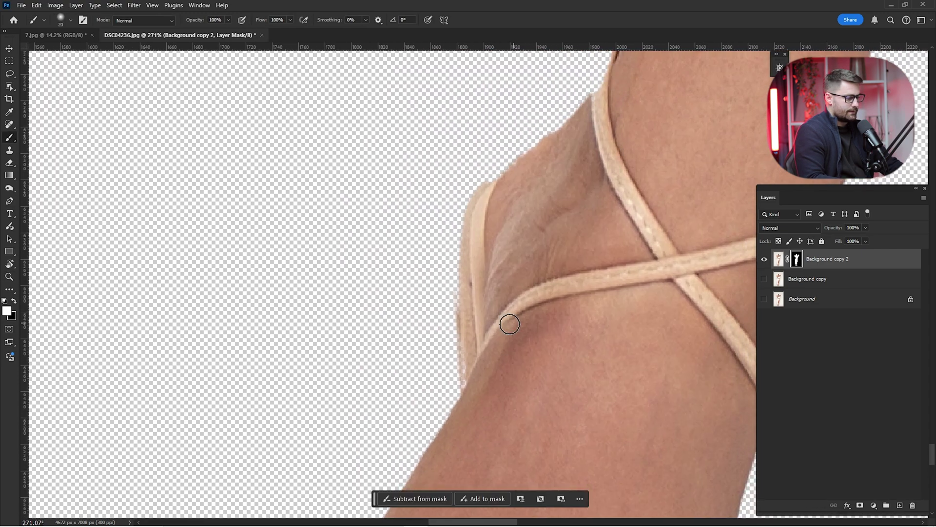
drag(553, 184, 537, 306)
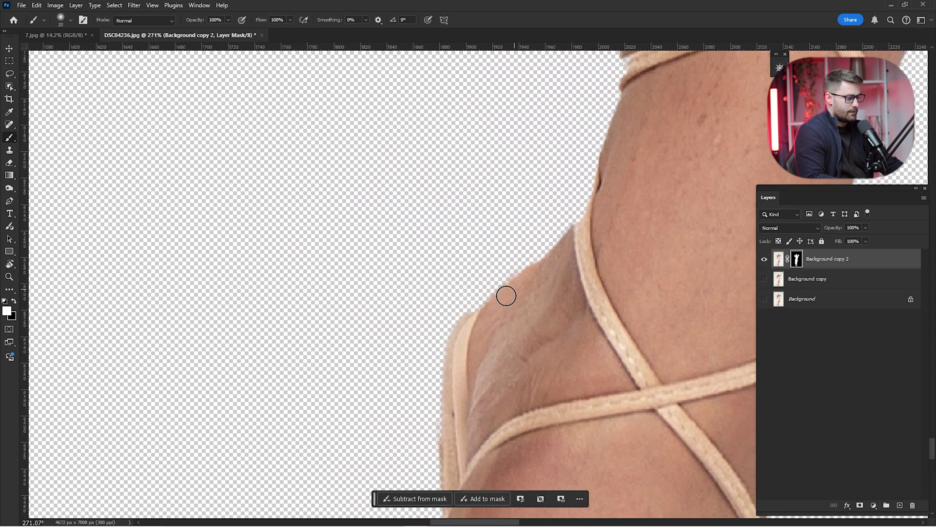
drag(612, 167, 519, 402)
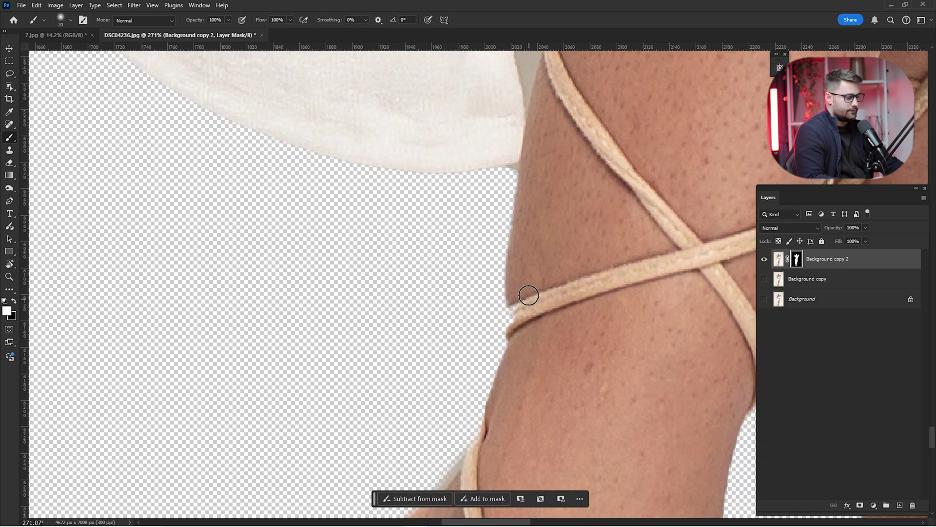
drag(558, 97, 550, 369)
drag(560, 321, 529, 307)
drag(559, 365, 598, 352)
key(p)
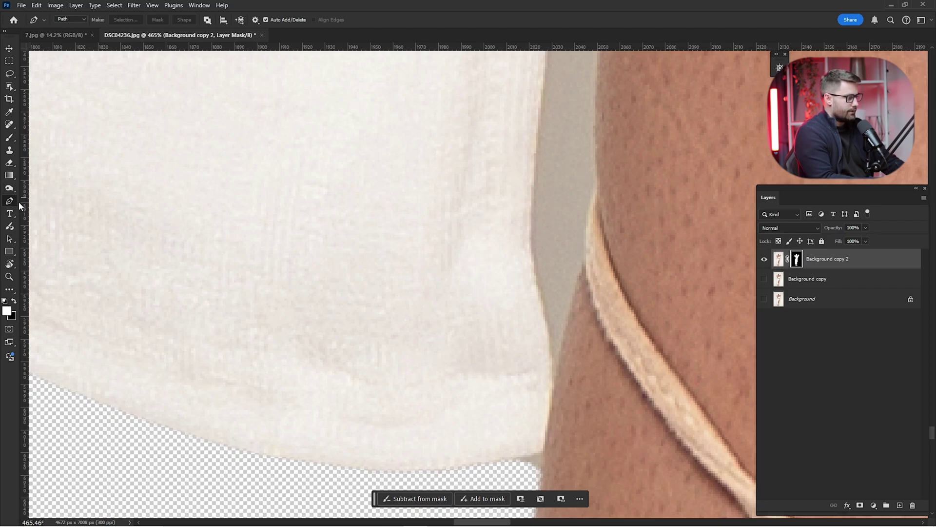
Trace a closed Pen path around the grey gap between the white skirt and the leg
click(550, 383)
drag(541, 268, 545, 310)
drag(562, 185, 552, 283)
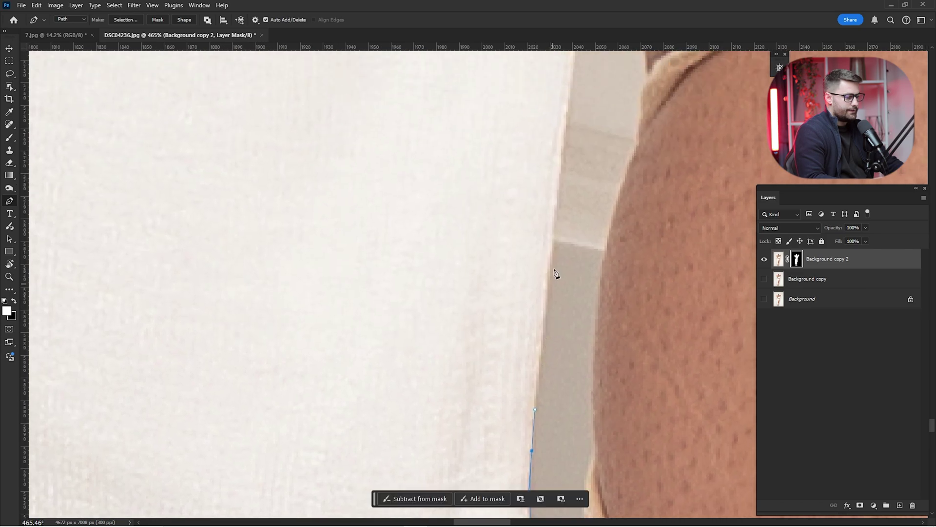
click(550, 260)
scroll(610, 272, down, 3)
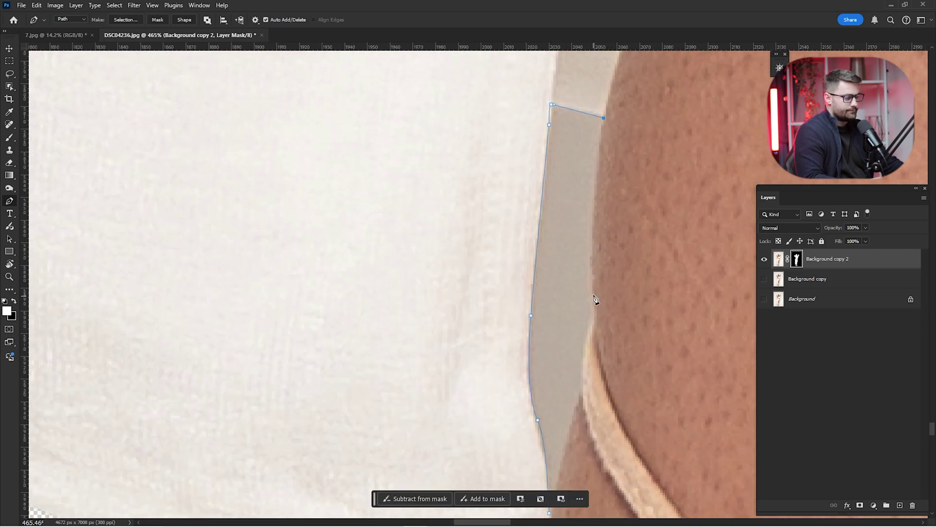
drag(585, 354, 584, 365)
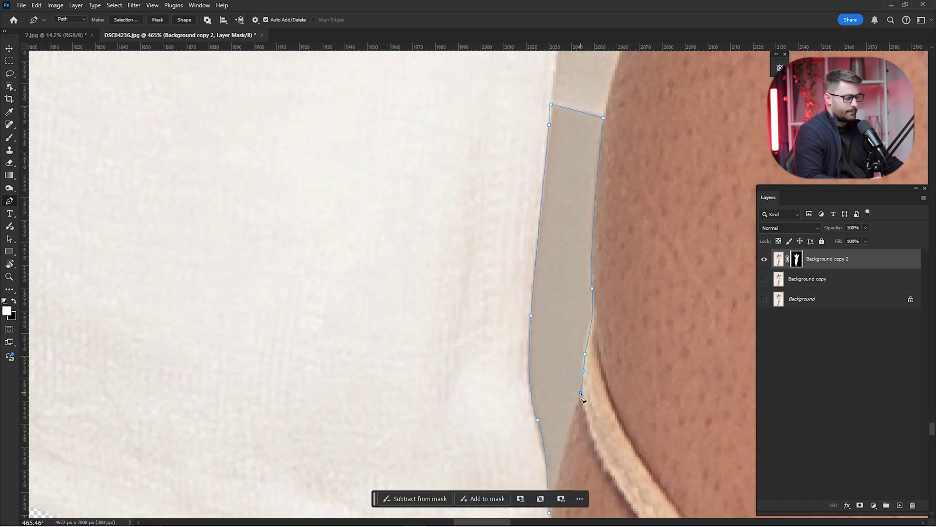
scroll(582, 396, down, 3)
click(571, 352)
Make a 0.5 px feathered selection from the path, fill it black on the mask, and deselect
right_click(571, 351)
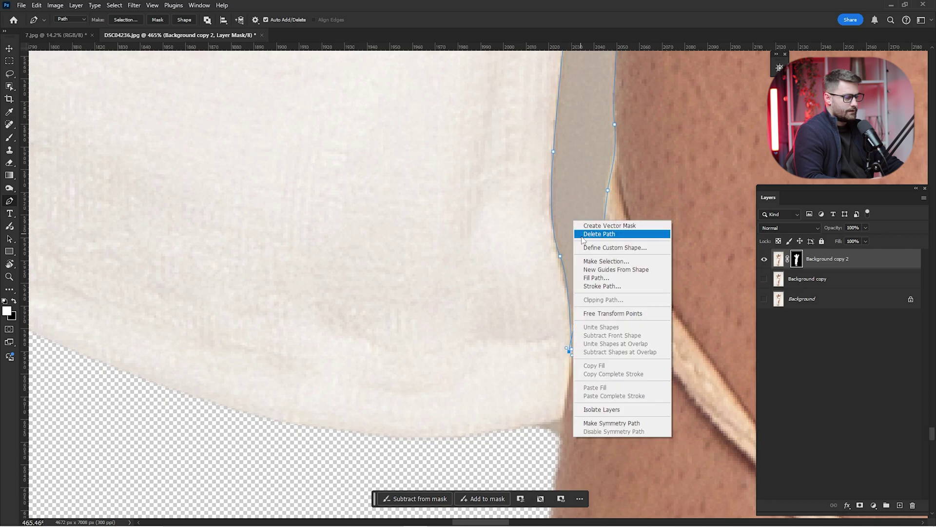
click(599, 261)
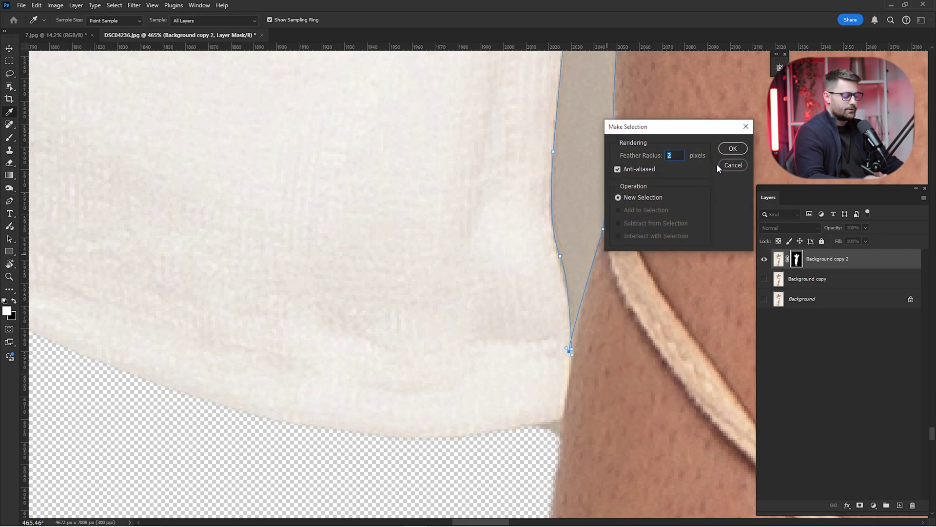
text(0.5)
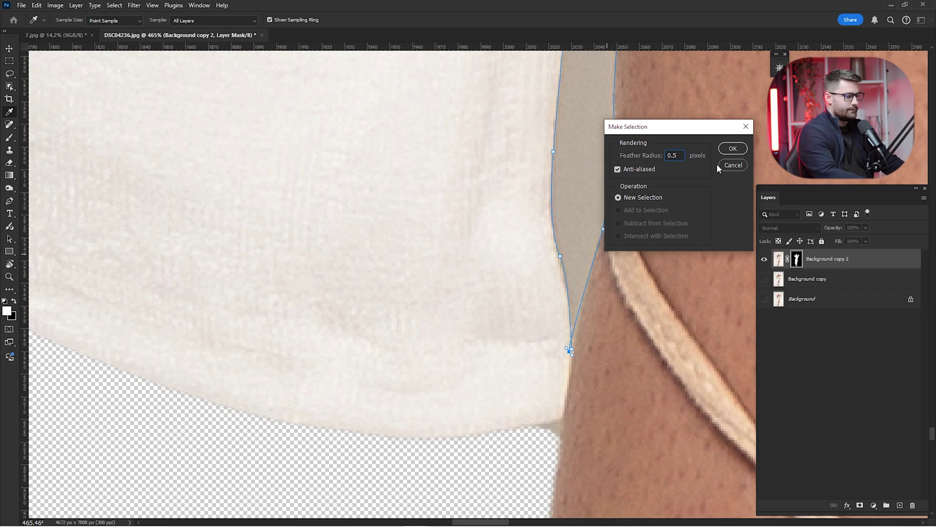
key(Return)
drag(543, 154, 528, 219)
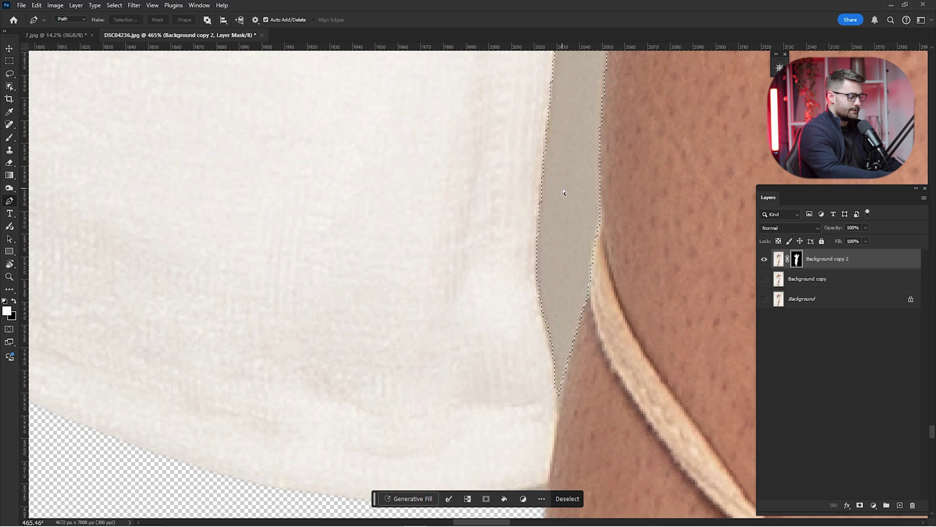
key(ctrl+BackSpace)
key(ctrl+d)
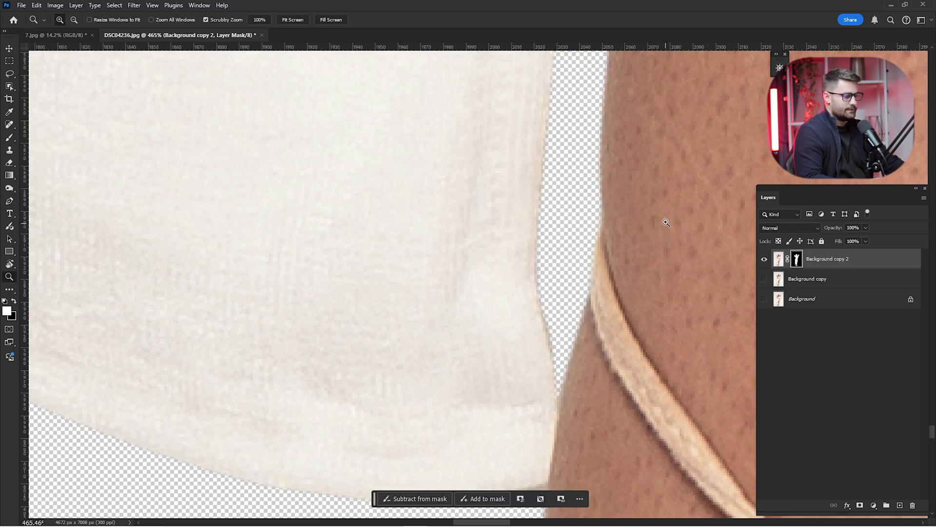
scroll(607, 177, down, 8)
key(ctrl+0)
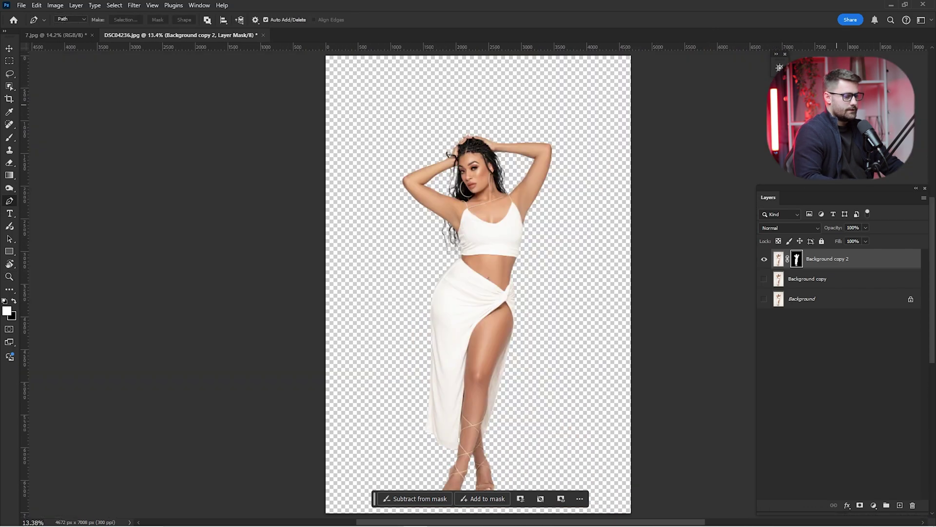
click(764, 279)
click(764, 279)
click(765, 280)
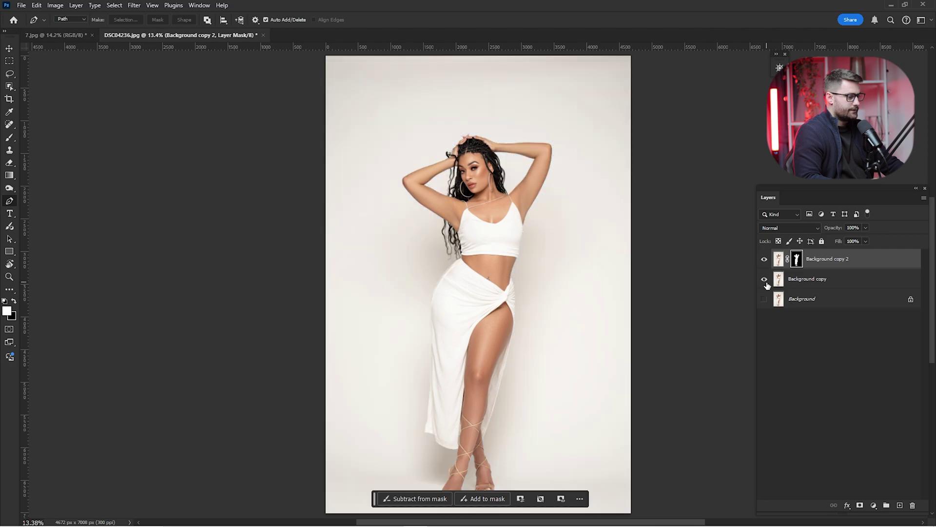
click(765, 282)
click(764, 280)
click(765, 280)
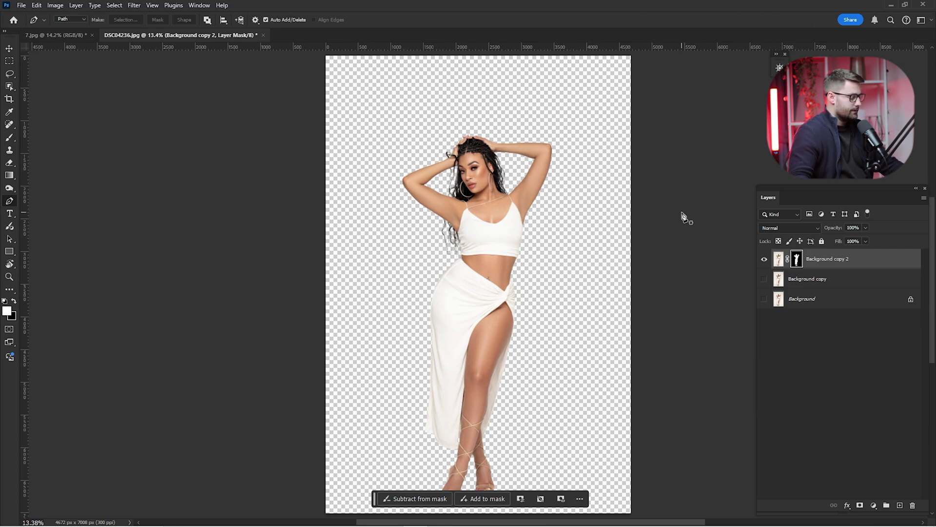
ctrl+click(810, 280)
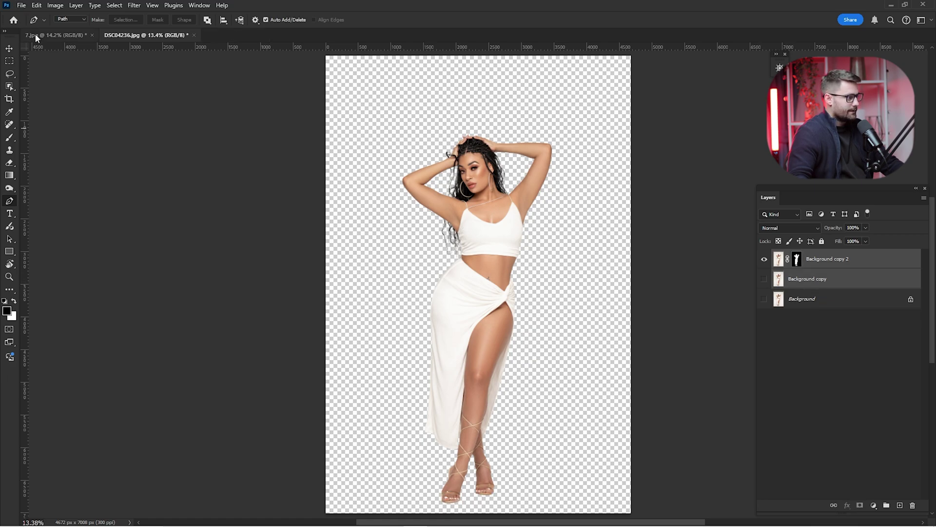
Move the model layers into the waterfall stage document, scaled to about 65% and centred on stage
key(v)
drag(214, 78, 472, 245)
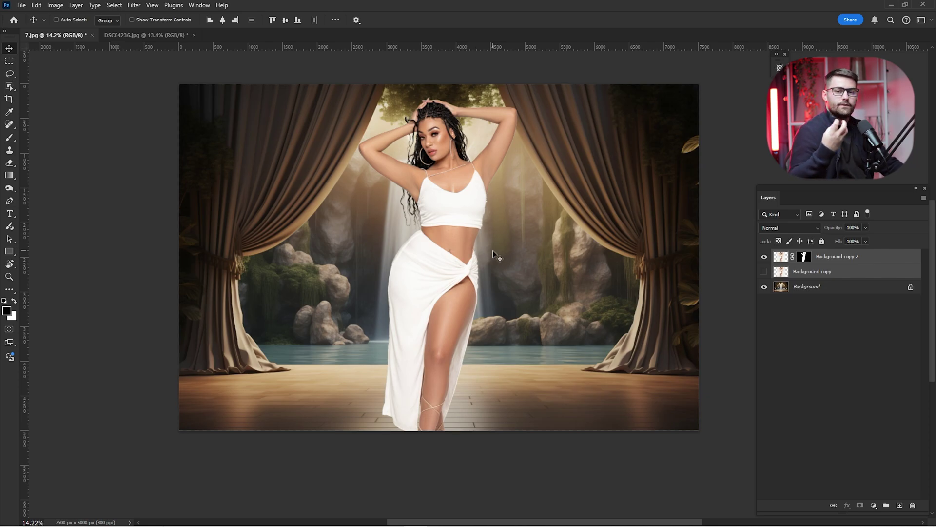
key(ctrl+t)
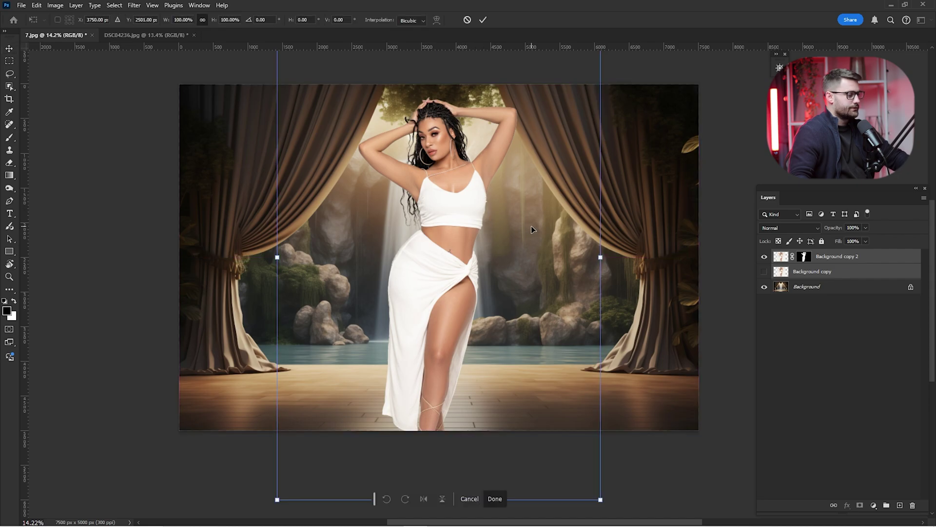
drag(601, 259, 552, 264)
mouse_move(521, 277)
mouse_down()
mouse_move(528, 283)
mouse_move(552, 266)
mouse_move(525, 285)
mouse_up()
key(Return)
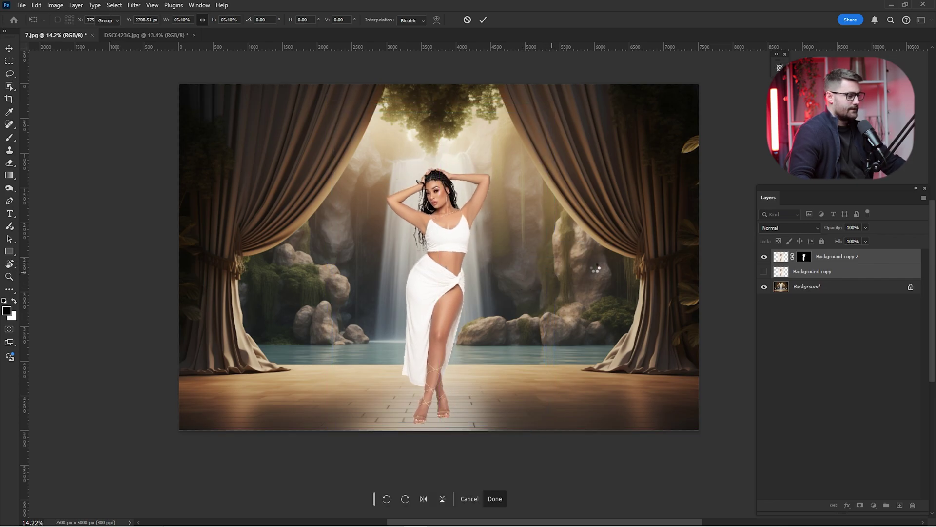
Fit the image on screen and toggle the model's visibility to compare the scene
key(ctrl+0)
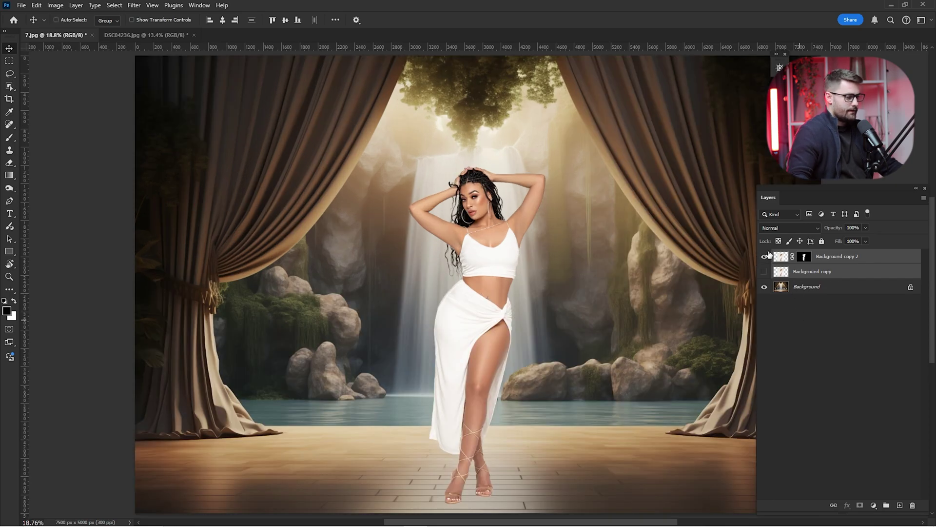
click(765, 256)
click(765, 257)
click(765, 256)
click(764, 256)
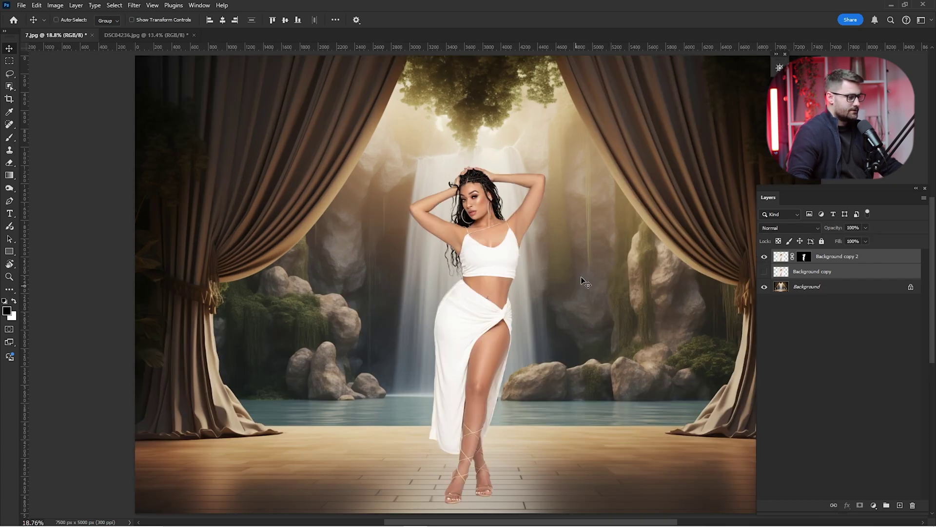
scroll(587, 287, down, 1)
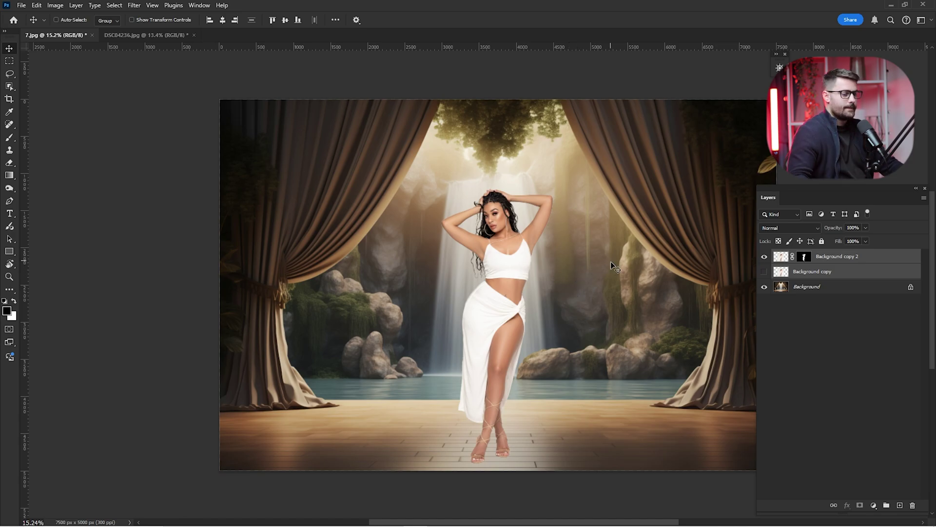
Show the Background copy layer and set its blend mode to Multiply
click(779, 276)
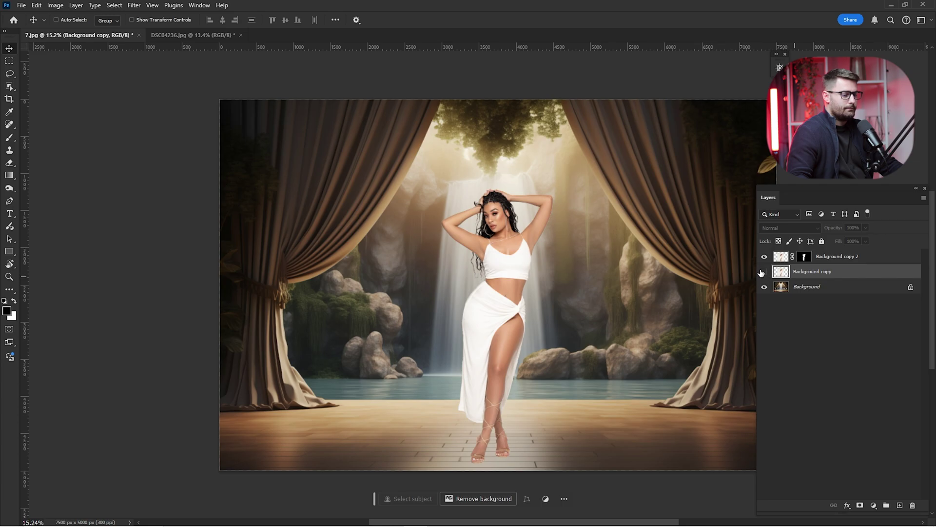
click(765, 272)
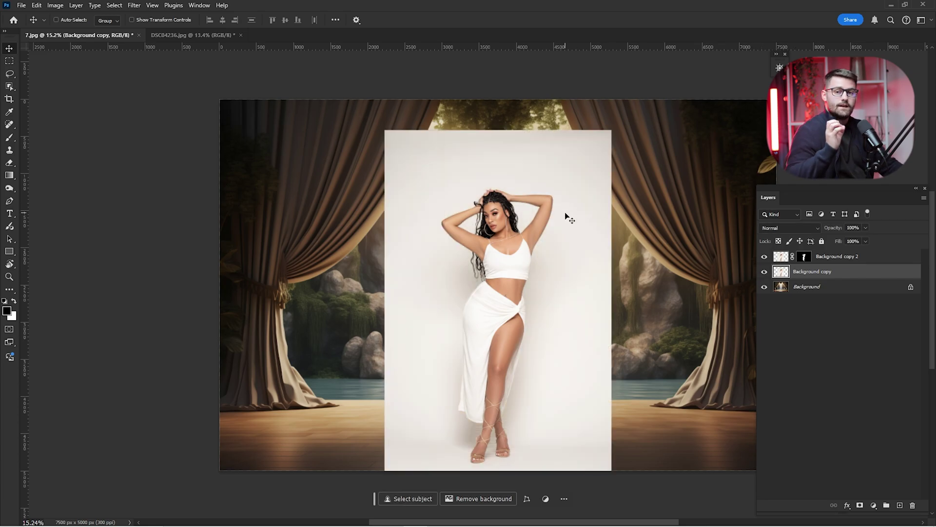
click(783, 229)
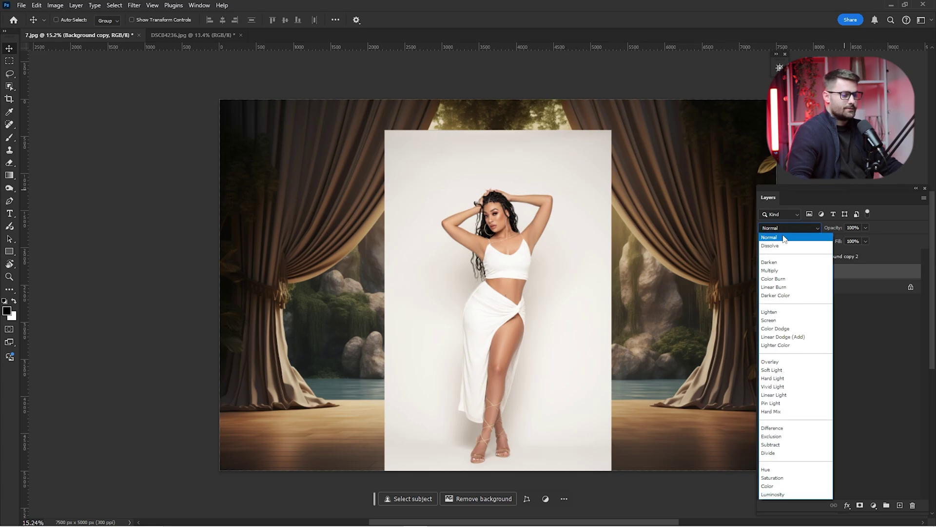
click(777, 272)
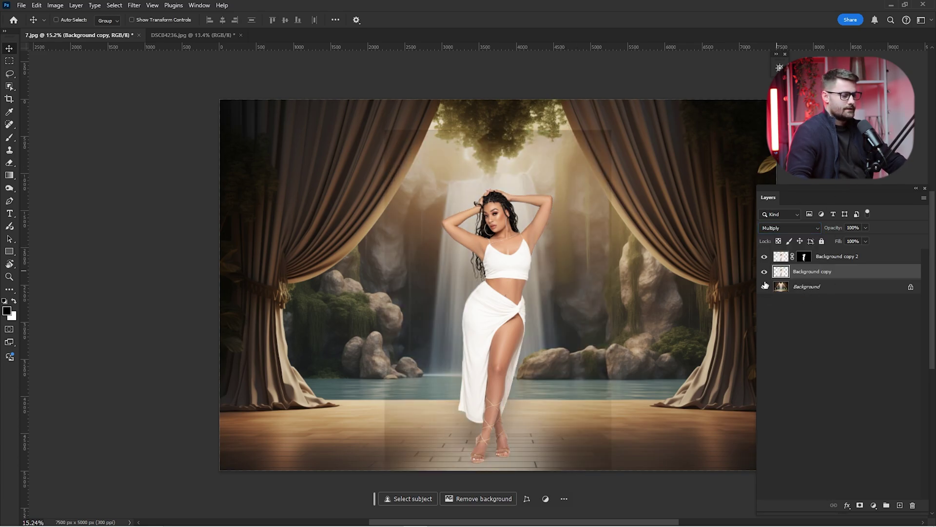
click(764, 287)
click(764, 286)
click(764, 286)
click(763, 286)
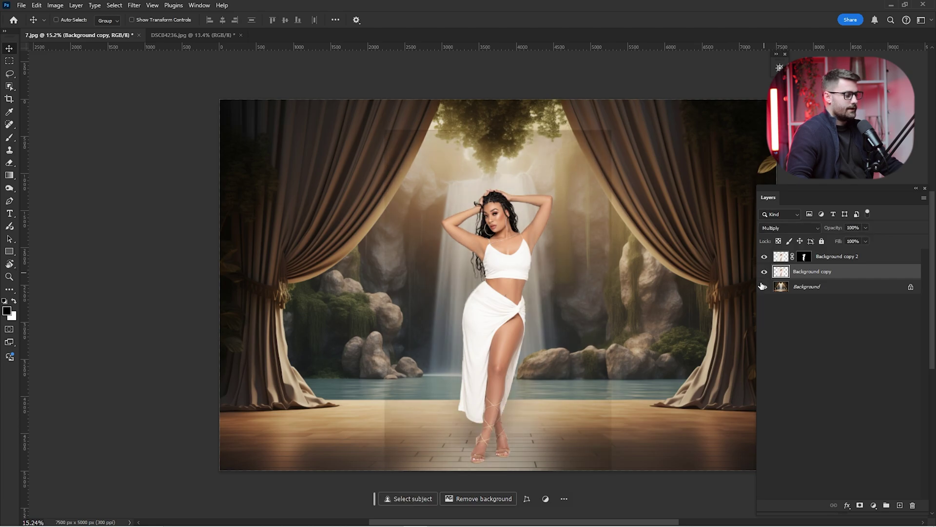
Zoom in on the feet and toggle the photo layer to check the floor shadows
drag(496, 457, 556, 448)
drag(539, 442, 595, 382)
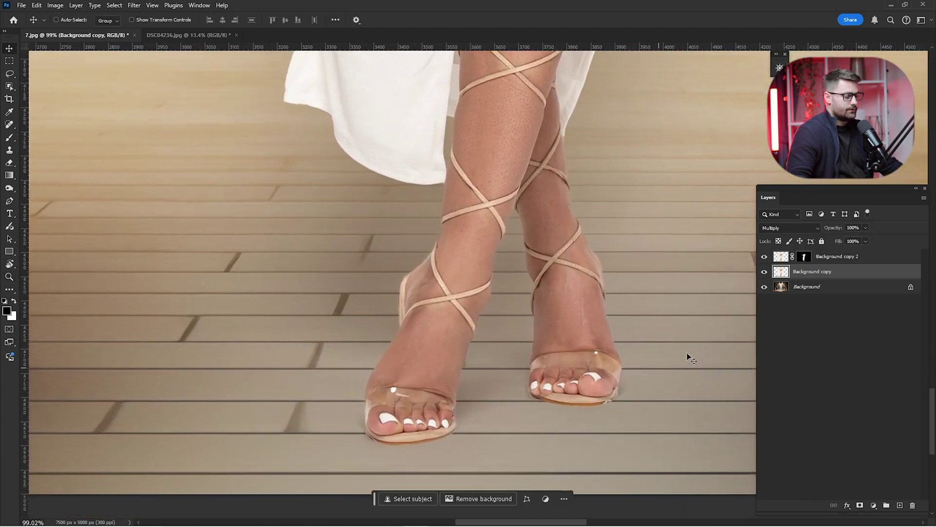
click(764, 272)
click(763, 273)
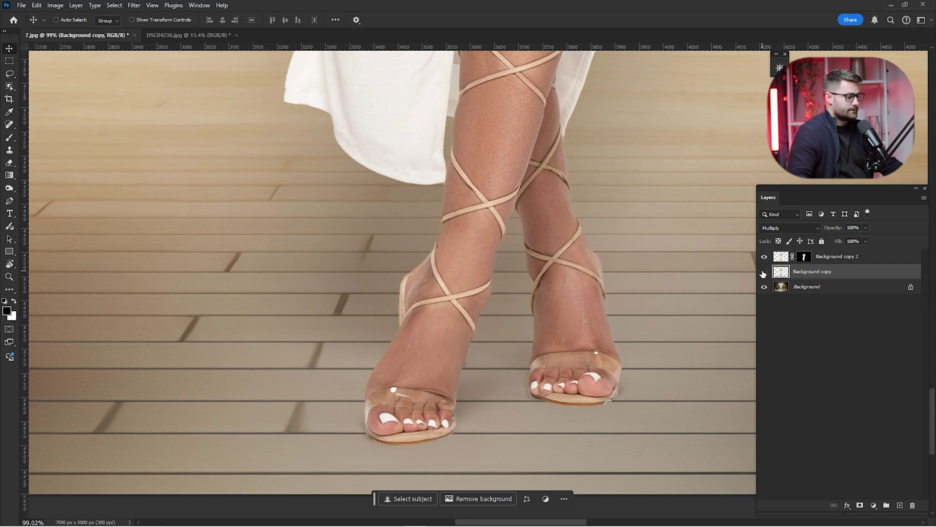
click(763, 273)
click(764, 272)
click(764, 273)
click(763, 273)
key(ctrl+0)
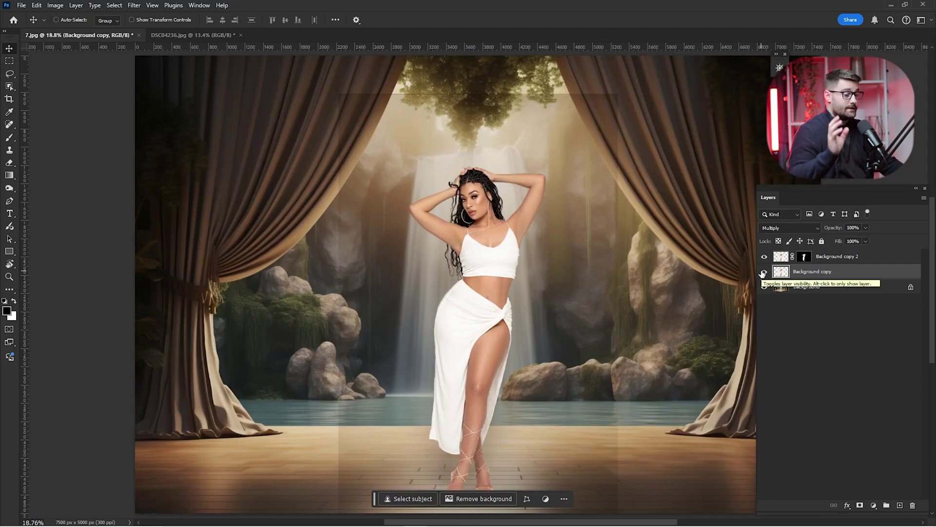
Add a Levels adjustment clipped to Background copy with midtones 0.70 and a raised black point
click(874, 505)
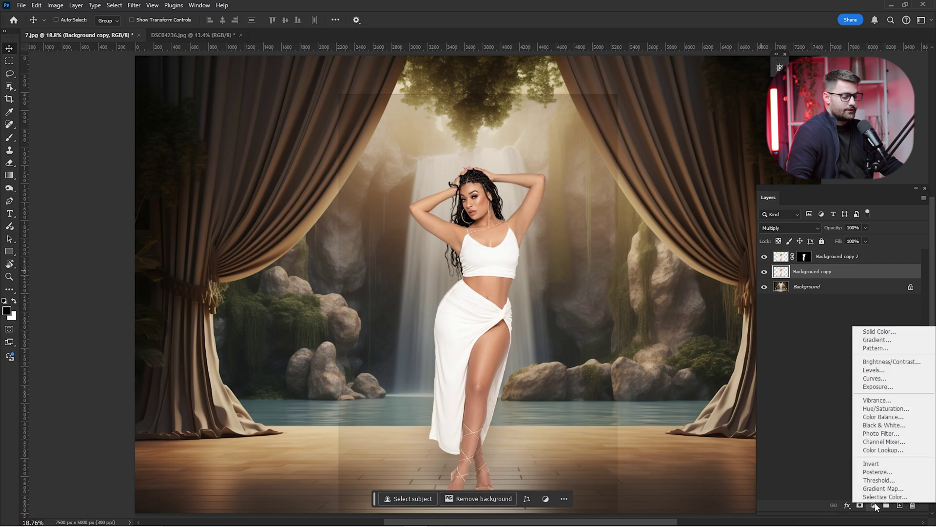
click(894, 372)
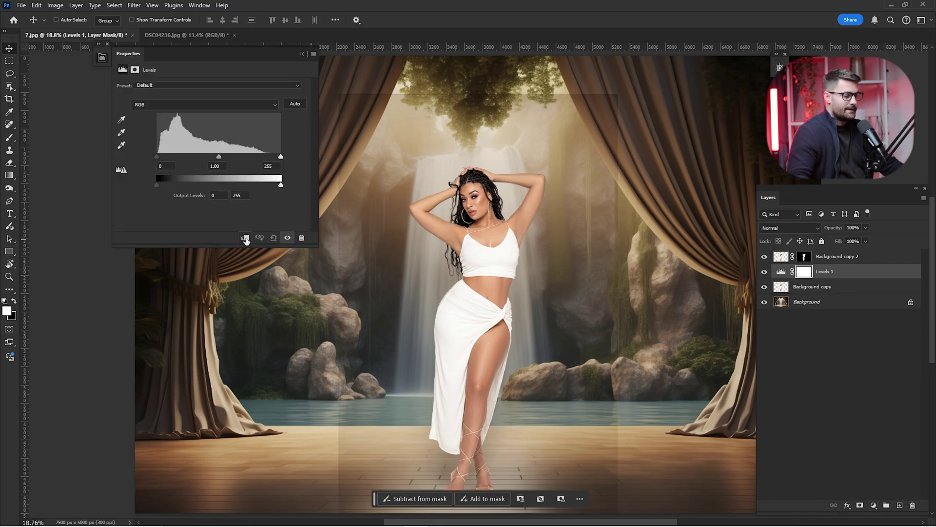
click(246, 238)
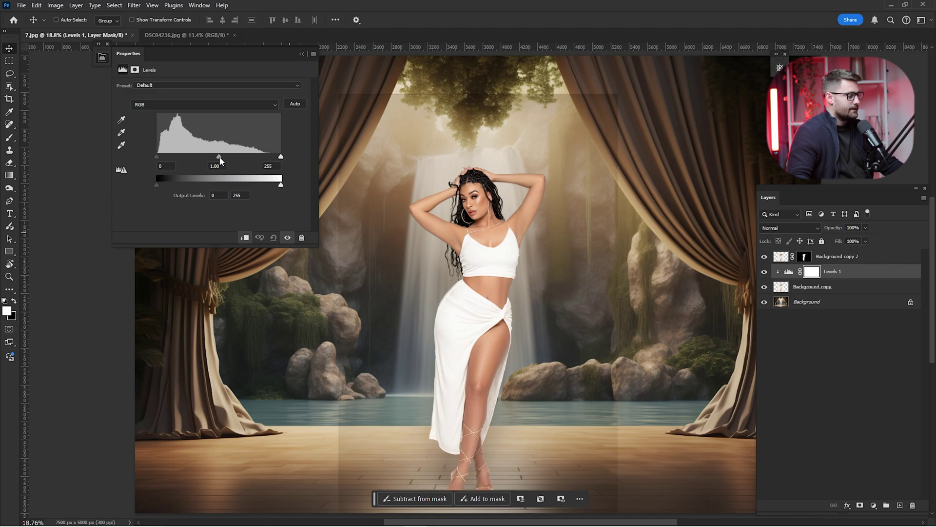
drag(220, 157, 223, 157)
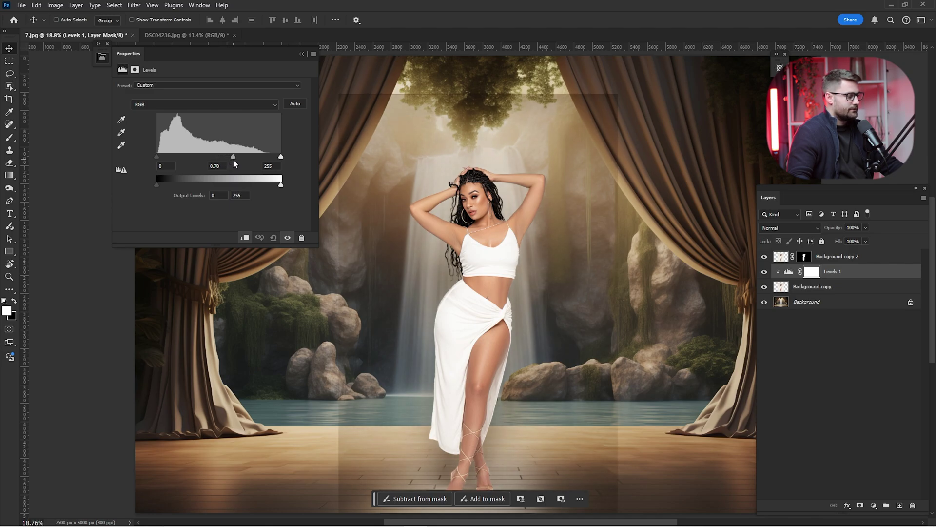
drag(430, 258, 433, 220)
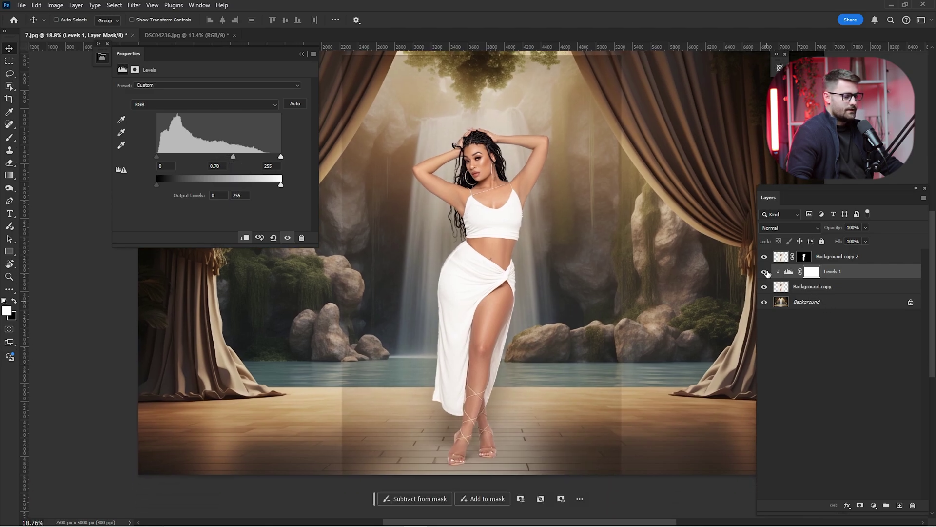
click(765, 272)
click(765, 273)
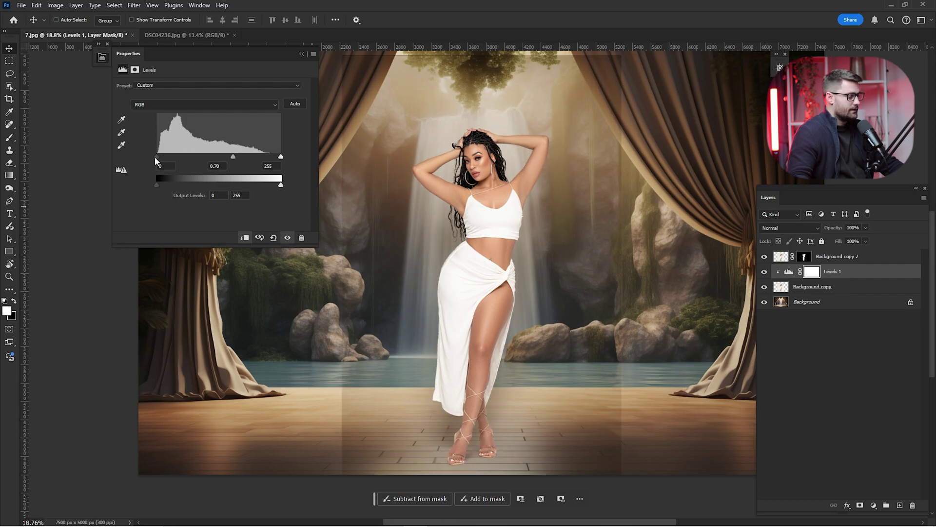
drag(156, 157, 162, 157)
Compare the scene with and without Levels, then give Background copy a white layer mask
click(302, 54)
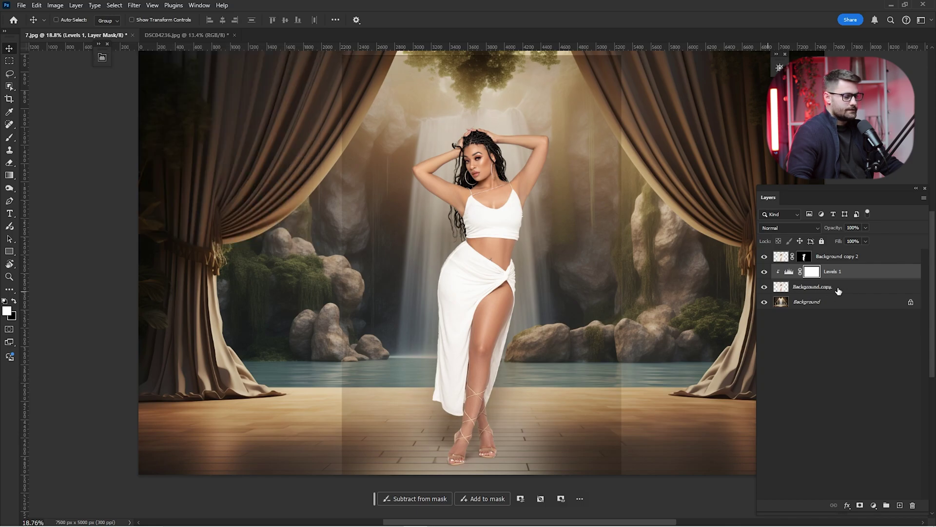
click(764, 271)
click(764, 271)
click(763, 272)
click(764, 271)
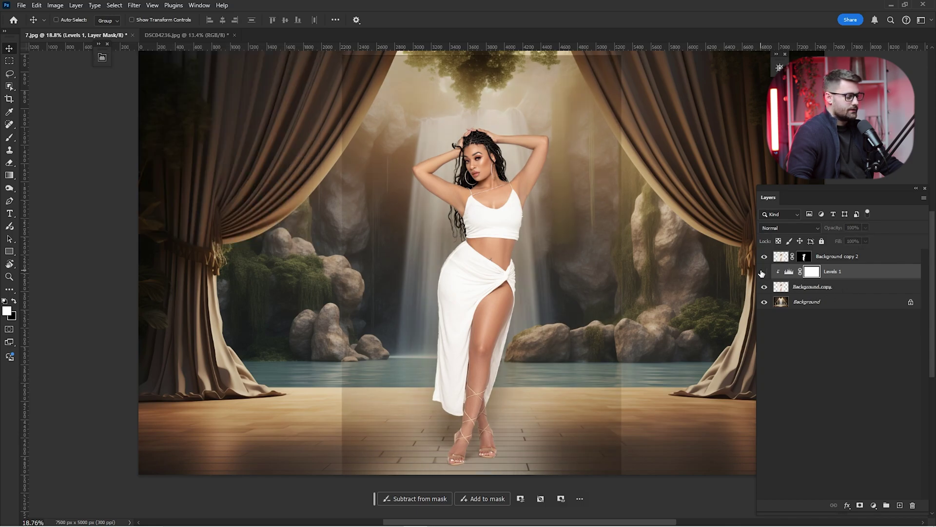
click(764, 271)
click(764, 272)
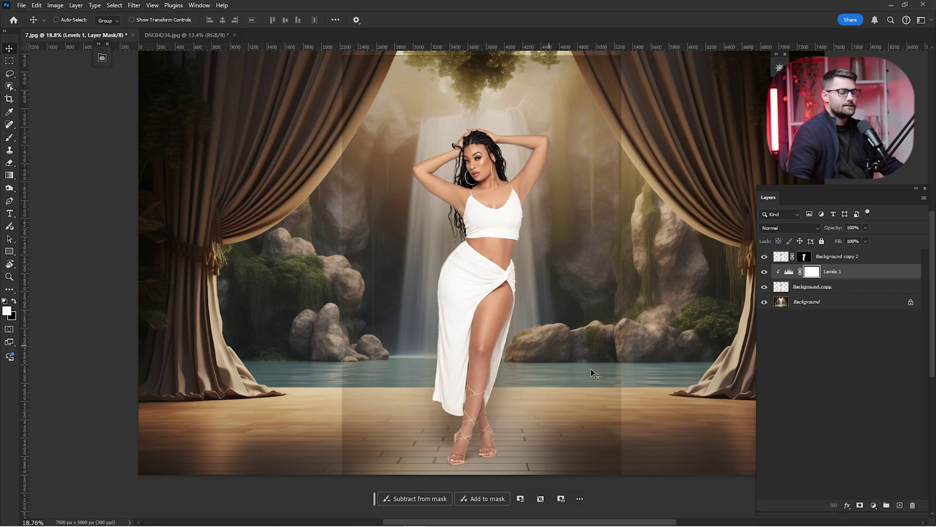
click(818, 290)
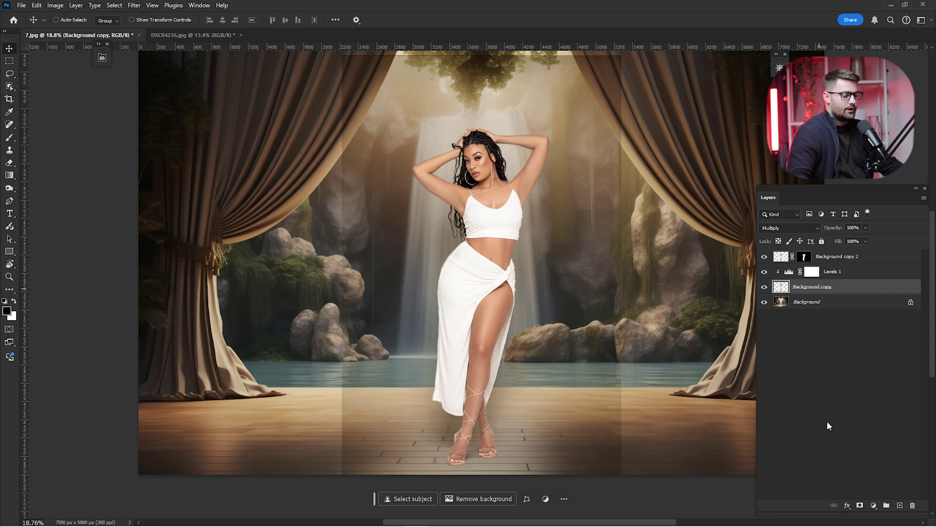
click(860, 506)
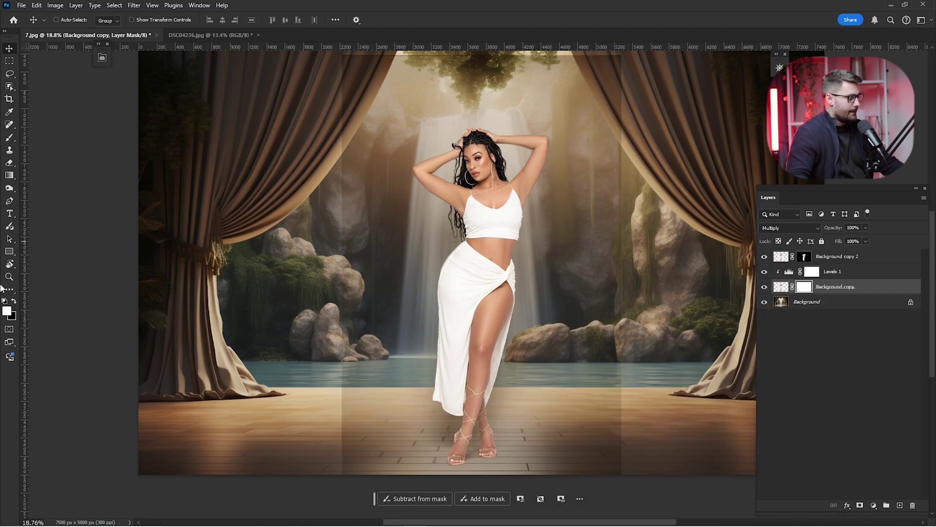
Paint black on Background copy's mask with a 1100, then 1500 brush to hide the photo edges
key(b)
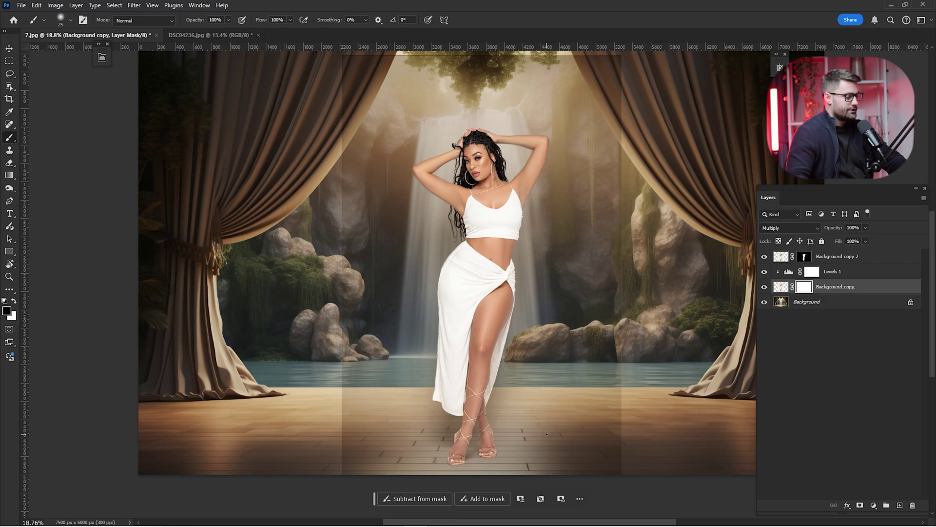
key(bracketright)
key(bracketright)
key(bracketright)
key(bracketright)
key(bracketright)
key(bracketright)
key(bracketright)
key(bracketright)
key(bracketright)
key(bracketright)
key(bracketright)
key(bracketright)
key(bracketright)
mouse_move(624, 464)
mouse_down()
mouse_move(625, 68)
mouse_move(363, 65)
mouse_move(351, 81)
mouse_move(313, 308)
mouse_move(336, 471)
mouse_move(374, 340)
mouse_up()
key(bracketright)
key(bracketright)
key(bracketright)
key(bracketright)
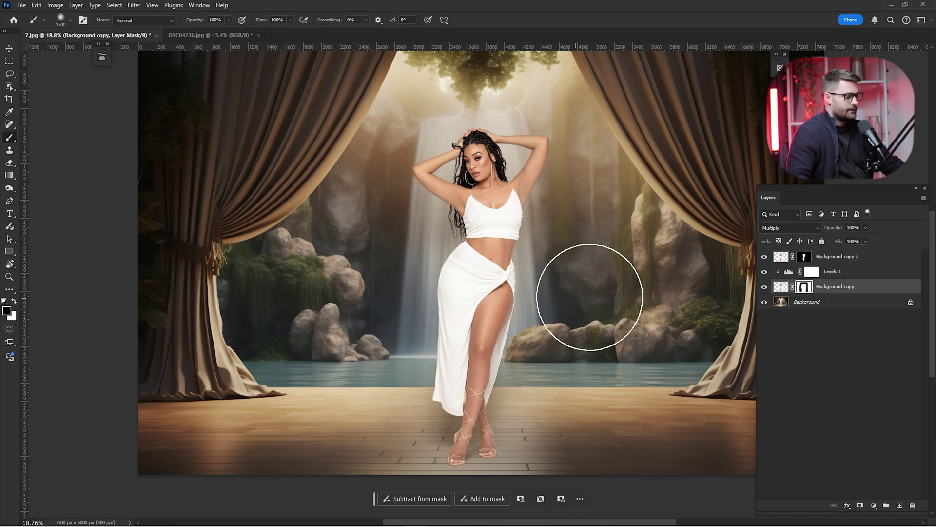
mouse_move(635, 120)
mouse_down()
mouse_move(383, 53)
mouse_move(349, 270)
mouse_move(368, 490)
mouse_move(643, 340)
mouse_up()
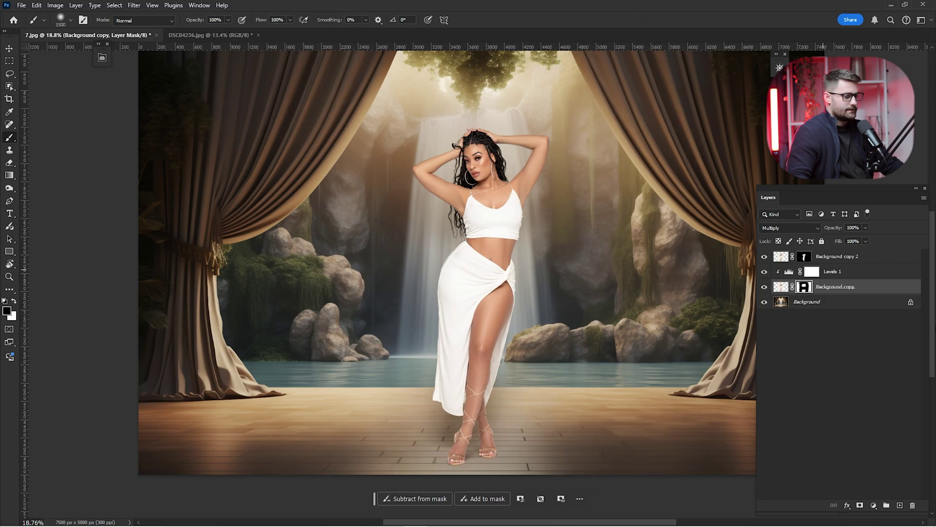
Toggle the shadow layer on and off to check the masked floor shadow
click(765, 286)
click(765, 287)
click(764, 287)
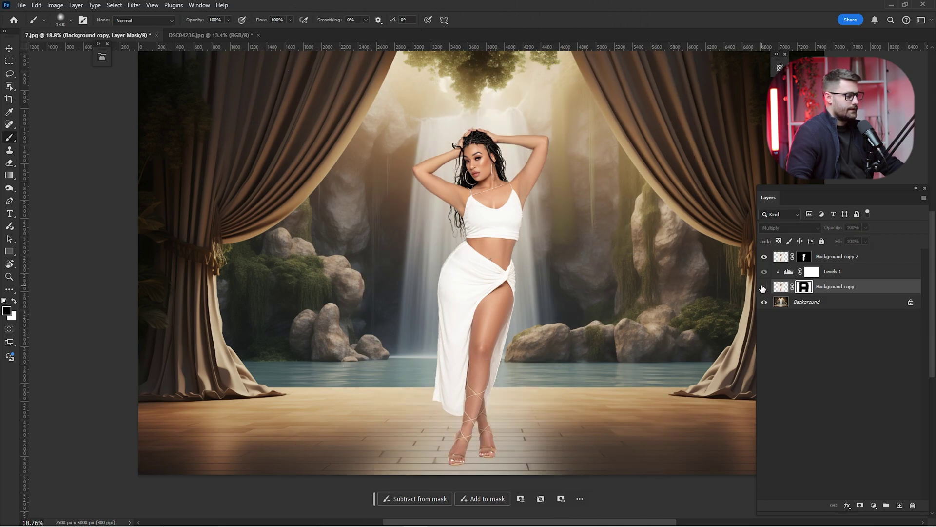
click(765, 286)
click(765, 287)
click(764, 287)
click(765, 287)
click(764, 287)
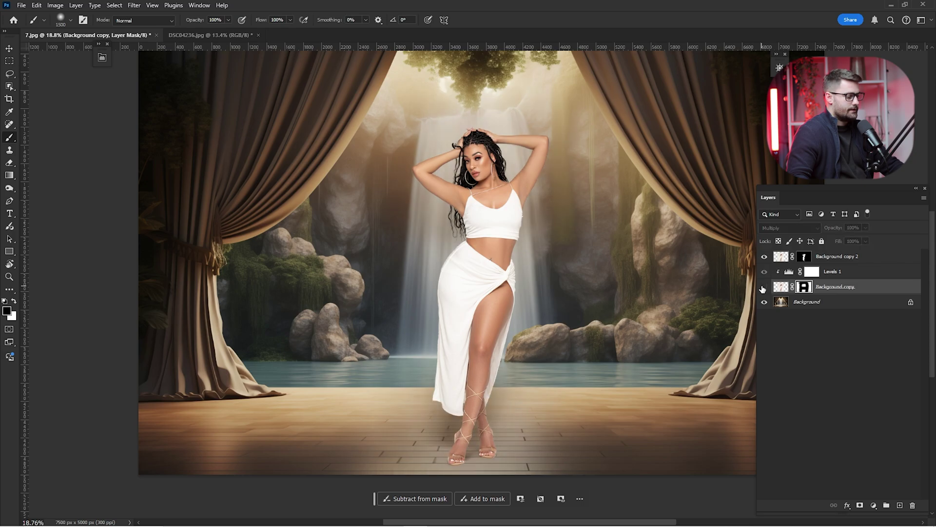
click(764, 287)
click(764, 287)
scroll(556, 388, down, 1)
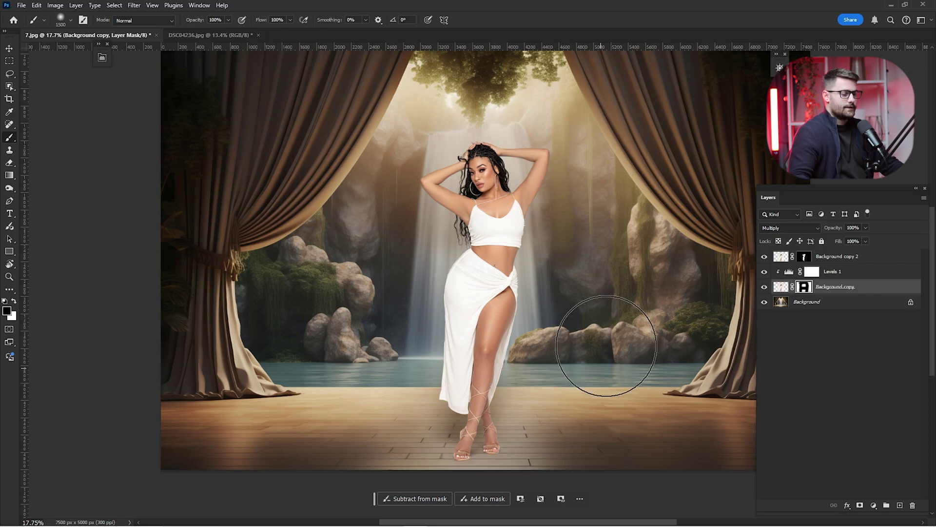
Add a new layer above Background filled with a black silhouette from the model's mask, nudged slightly
click(807, 307)
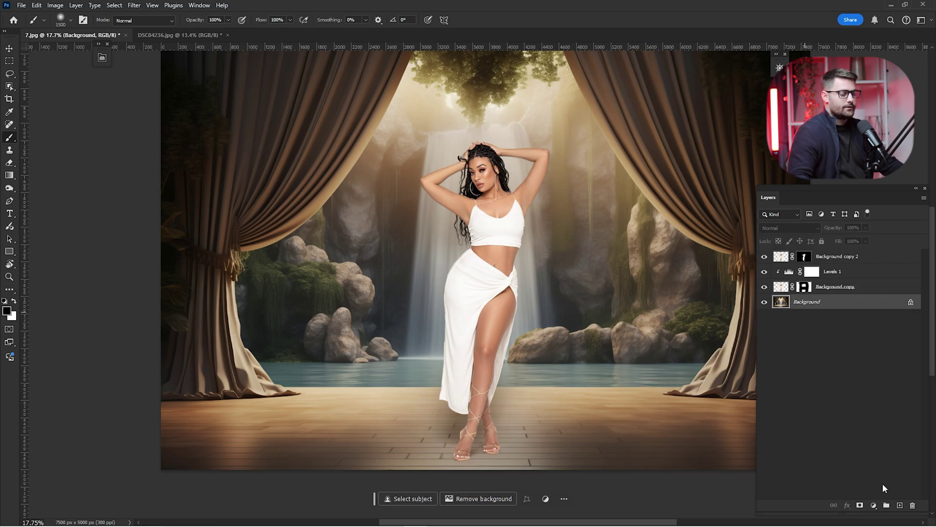
click(900, 506)
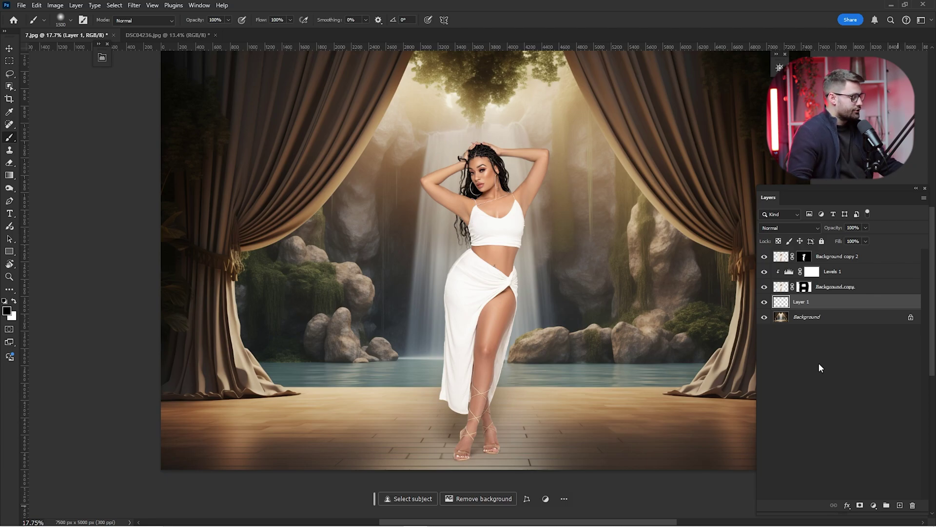
drag(805, 257, 805, 261)
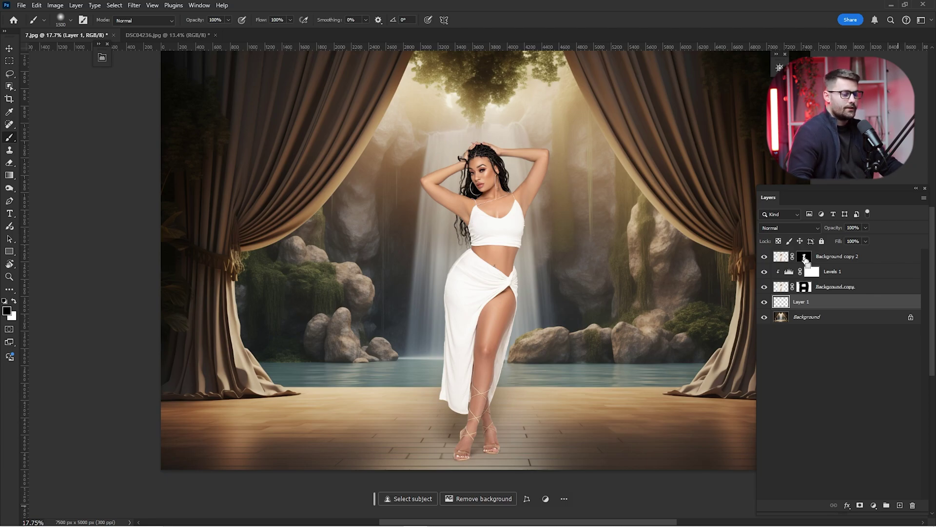
ctrl+click(806, 261)
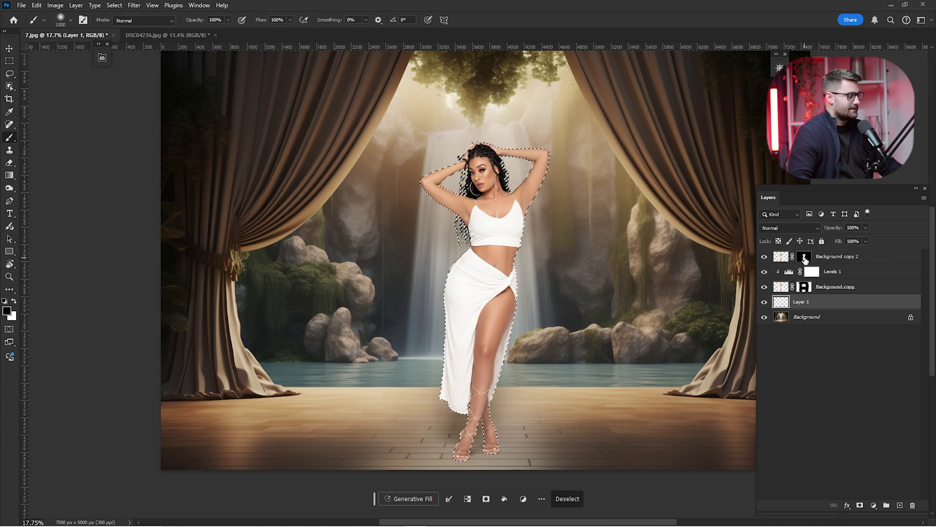
click(13, 301)
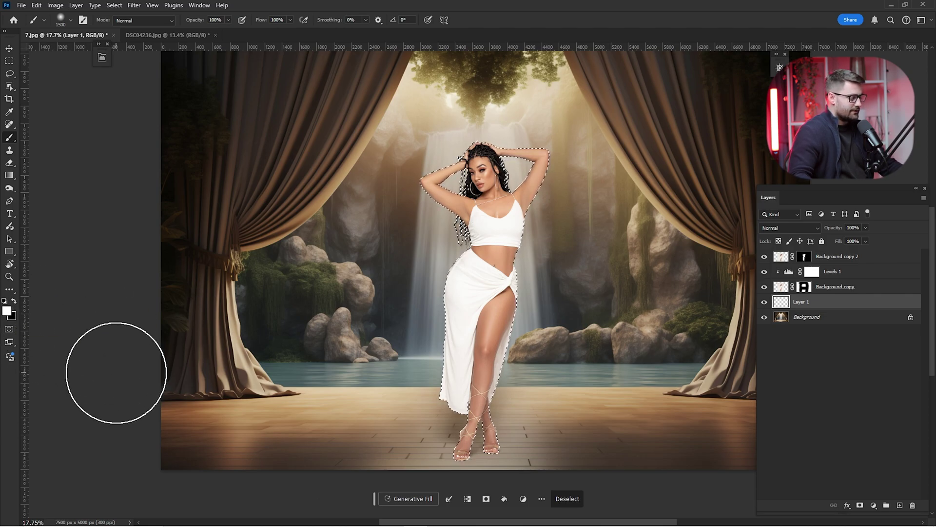
key(alt+BackSpace)
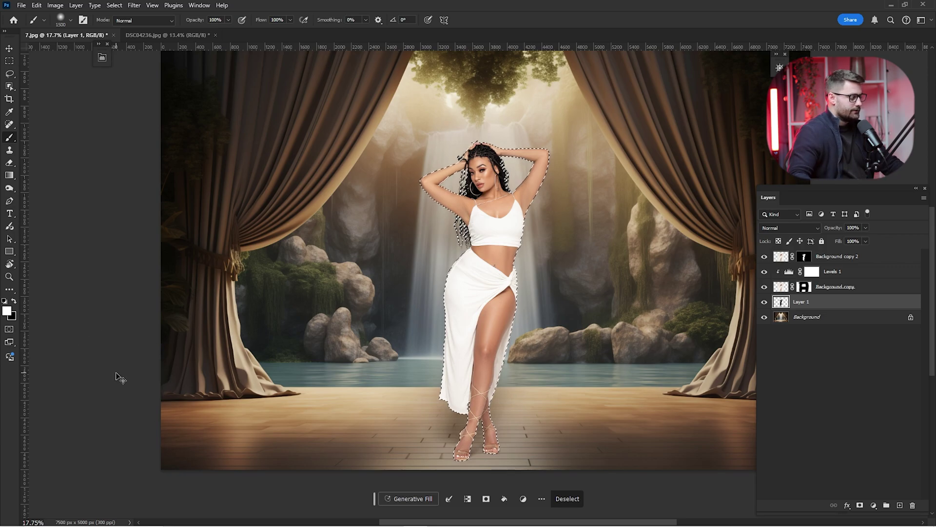
key(ctrl+d)
key(v)
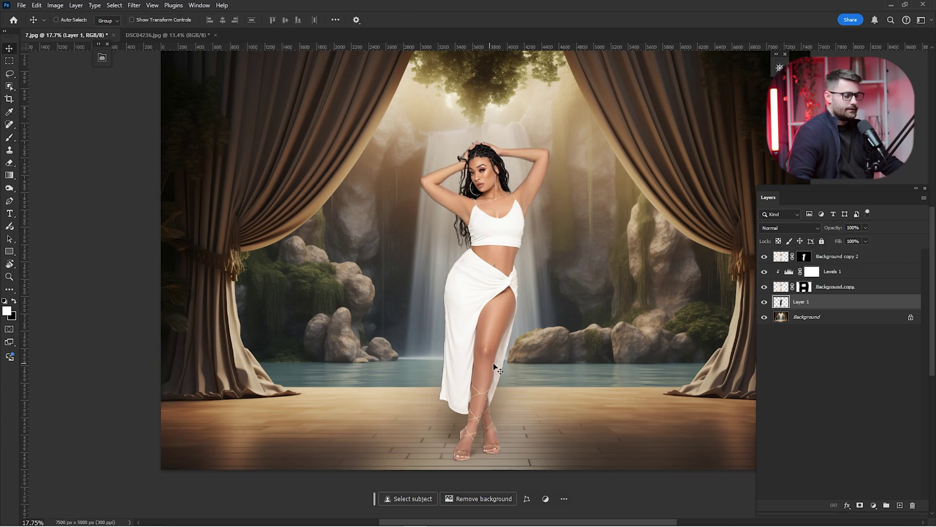
mouse_move(515, 352)
mouse_down()
mouse_move(423, 350)
mouse_move(520, 349)
mouse_up()
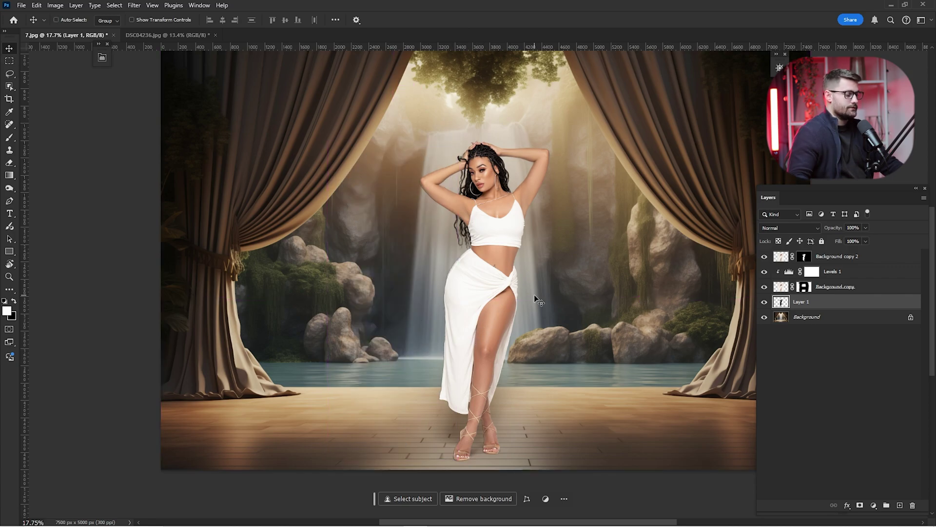
Distort the silhouette, pulling its top corners down to lay it flat on the floor
key(ctrl+t)
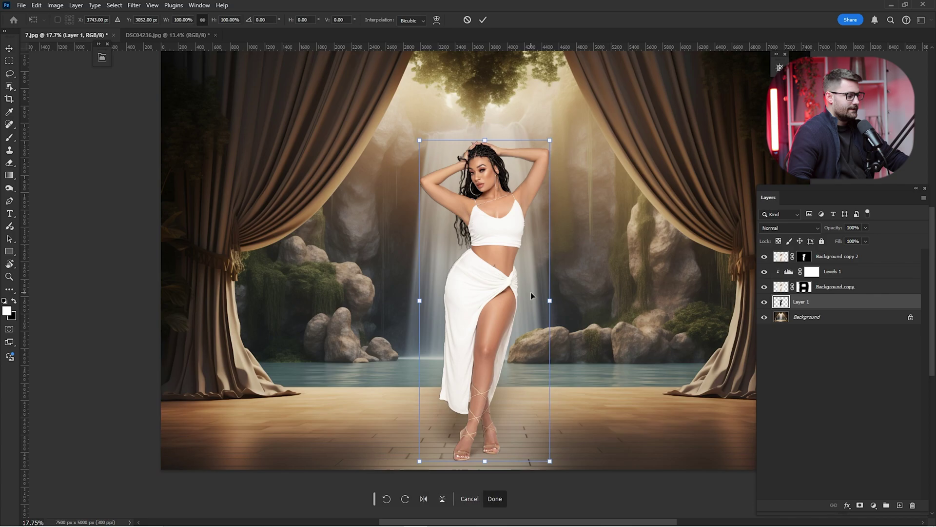
right_click(489, 257)
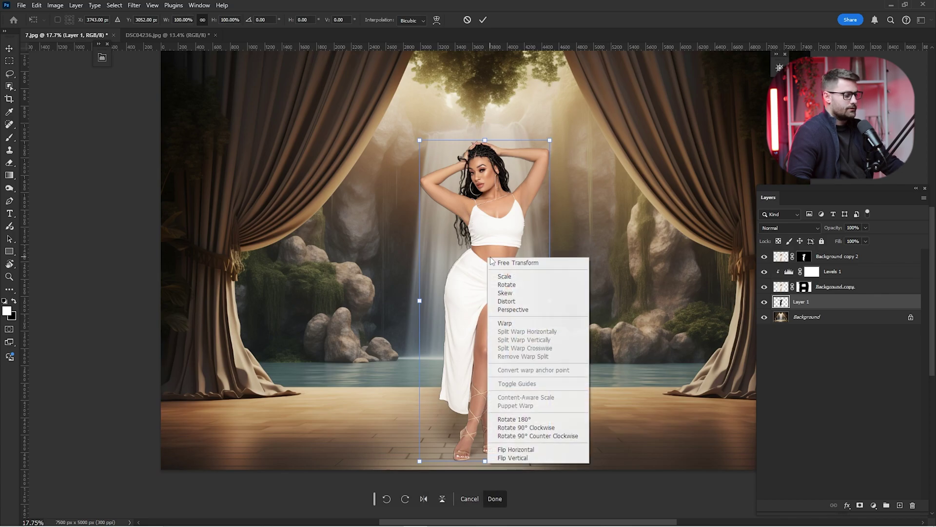
click(519, 306)
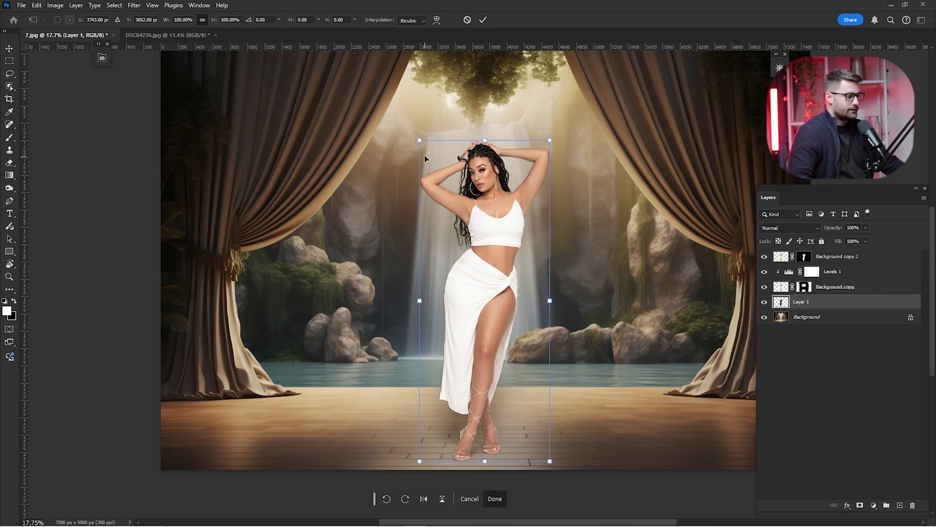
drag(421, 142, 427, 387)
drag(550, 141, 551, 385)
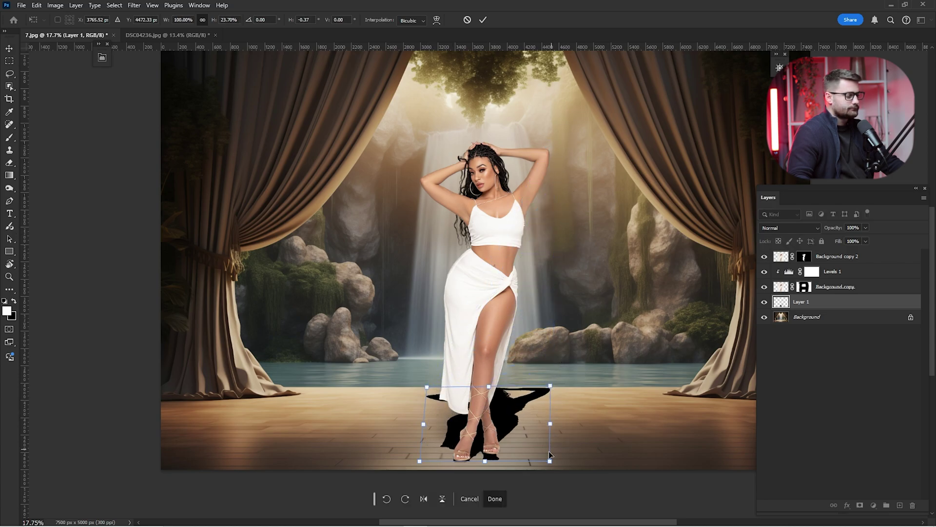
Refine the shadow's corners to narrow it, commit the transform, and compare with it hidden
drag(416, 461, 417, 459)
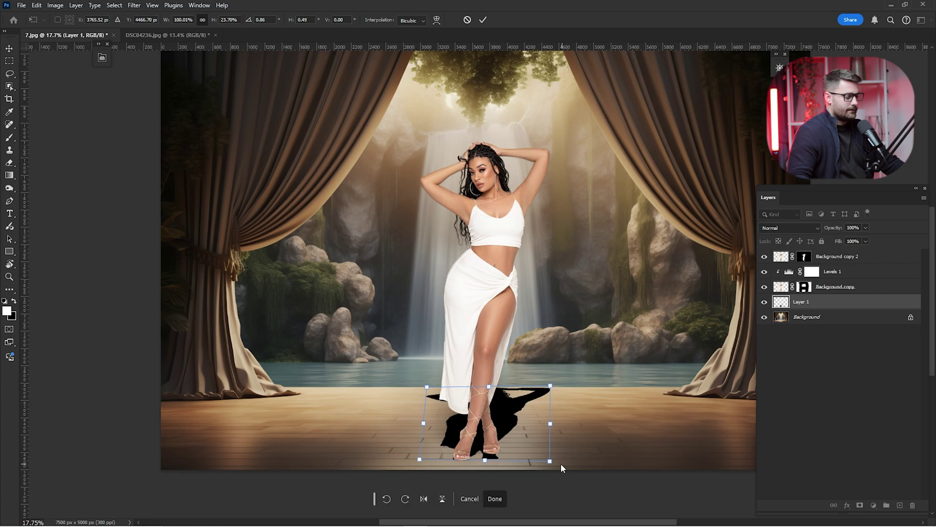
drag(549, 460, 546, 454)
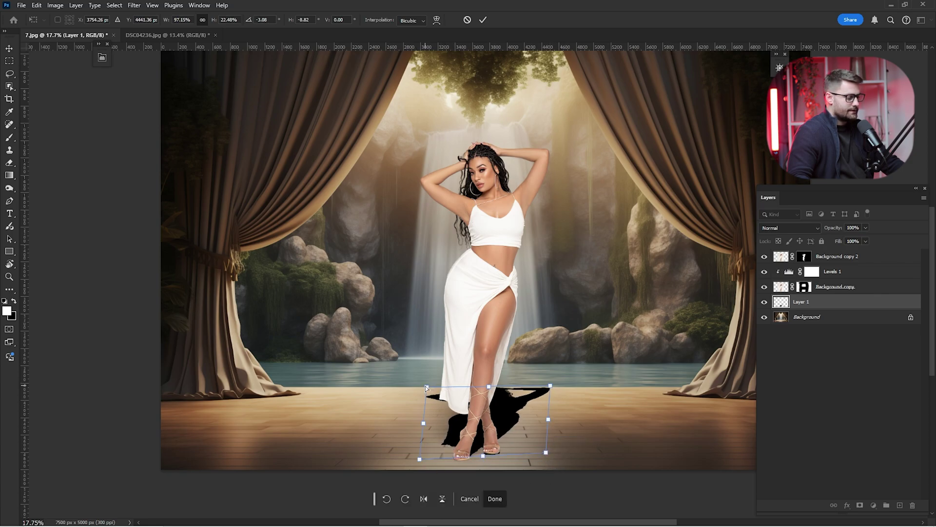
drag(426, 386, 434, 386)
drag(550, 386, 543, 385)
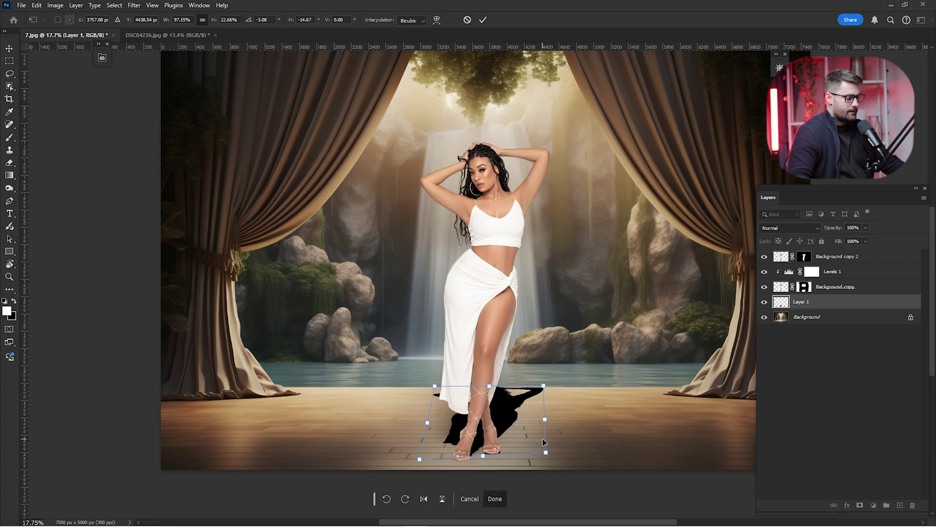
drag(546, 452, 544, 452)
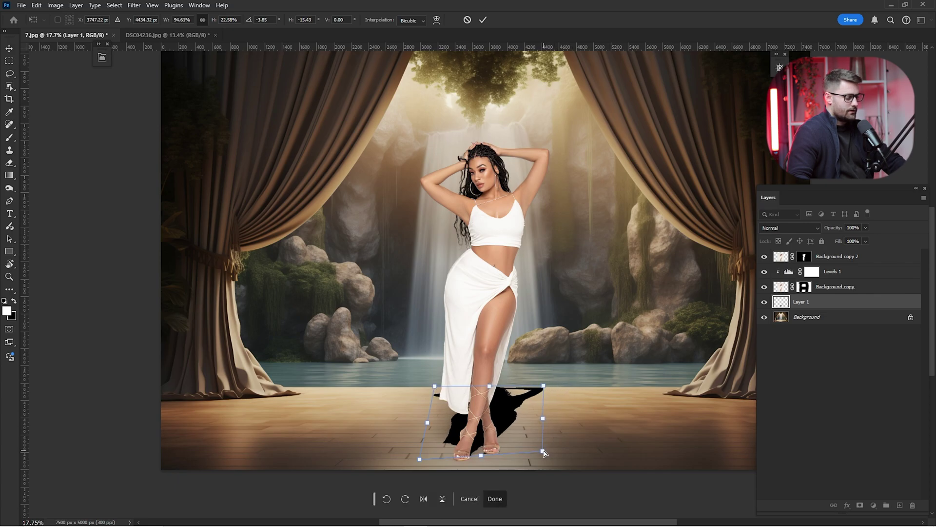
key(Return)
click(763, 302)
click(763, 302)
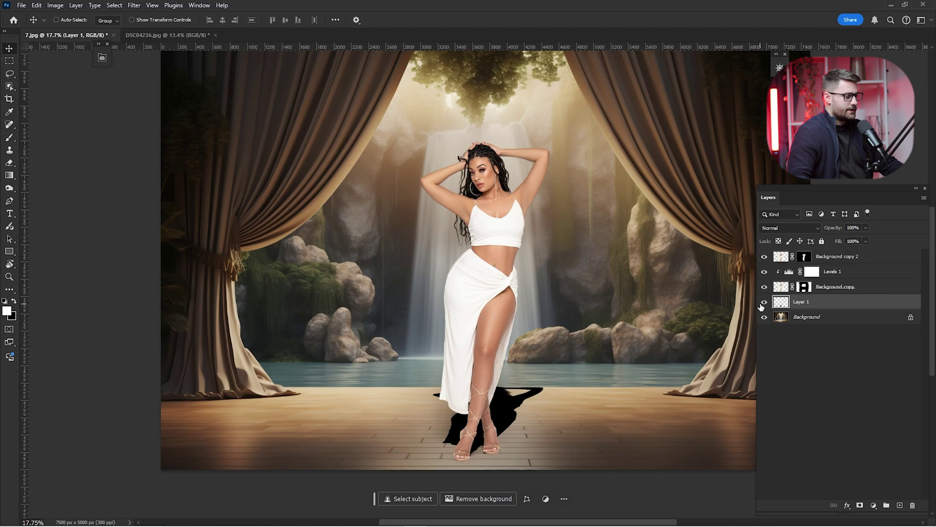
click(762, 302)
click(762, 303)
Set Layer 1's shadow to the Soft Light blend mode
click(762, 302)
click(762, 302)
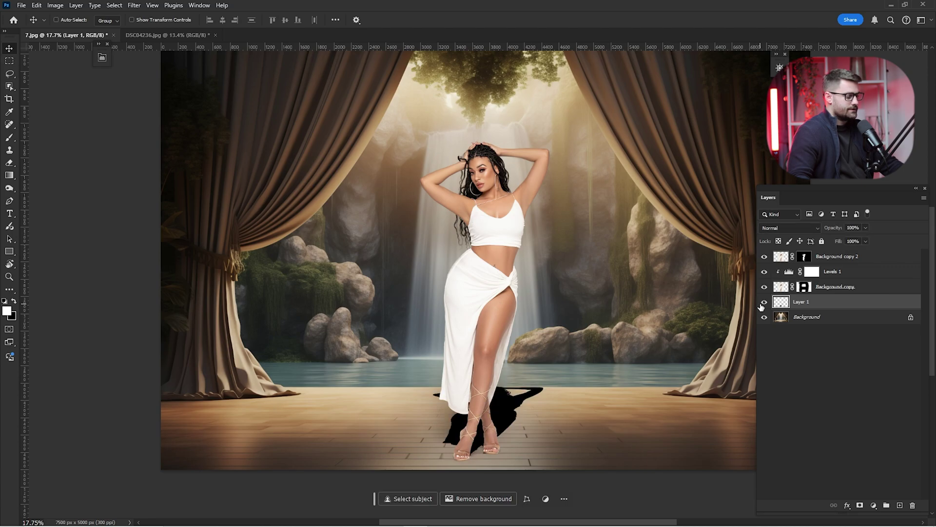
click(794, 232)
click(774, 370)
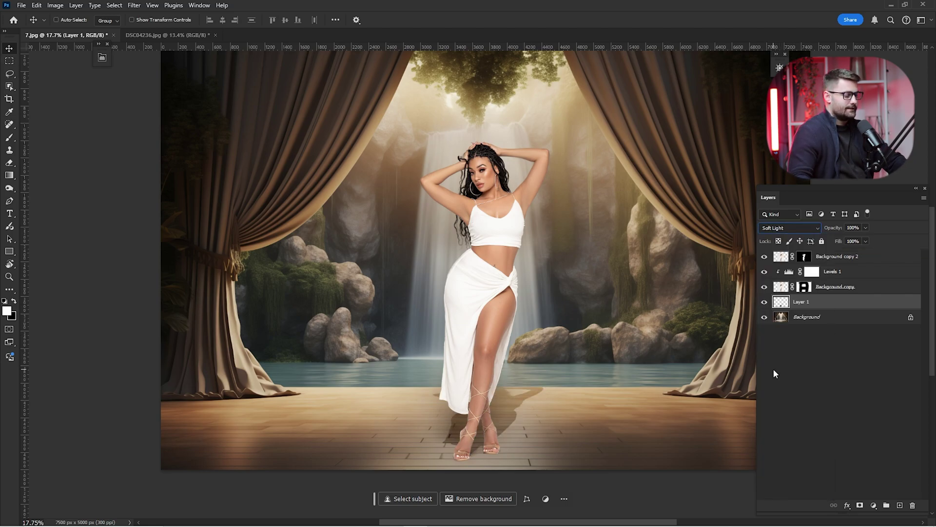
click(764, 303)
click(764, 303)
click(765, 303)
click(764, 302)
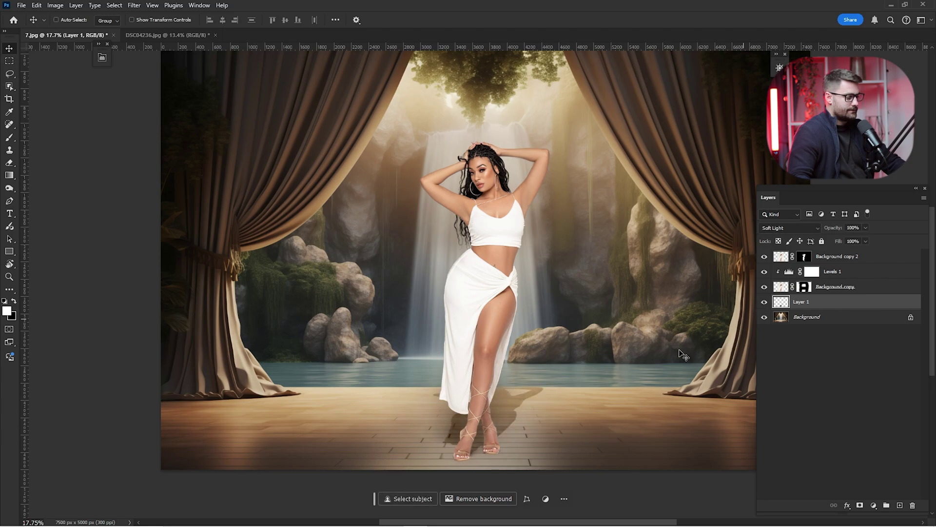
Apply a Gaussian Blur with a 22.2-pixel radius to the shadow layer
key(z)
drag(492, 420, 559, 371)
key(ctrl+0)
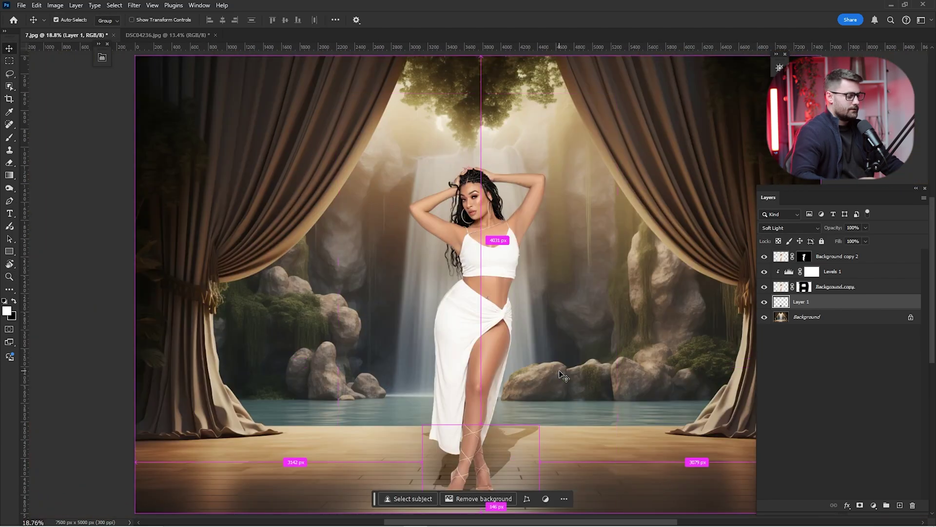
key(ctrl+space)
drag(549, 425, 560, 427)
drag(491, 464, 529, 406)
click(141, 5)
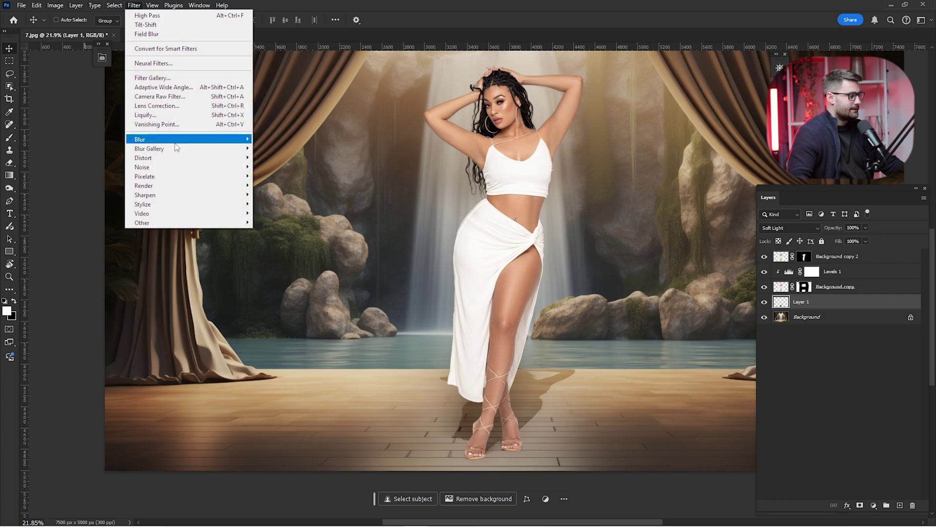
mouse_move(177, 140)
click(278, 176)
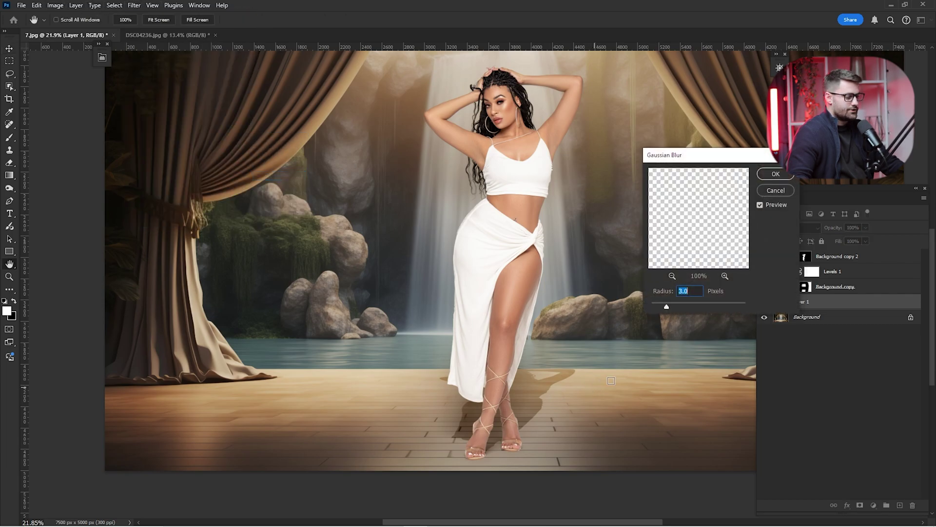
drag(667, 306, 694, 308)
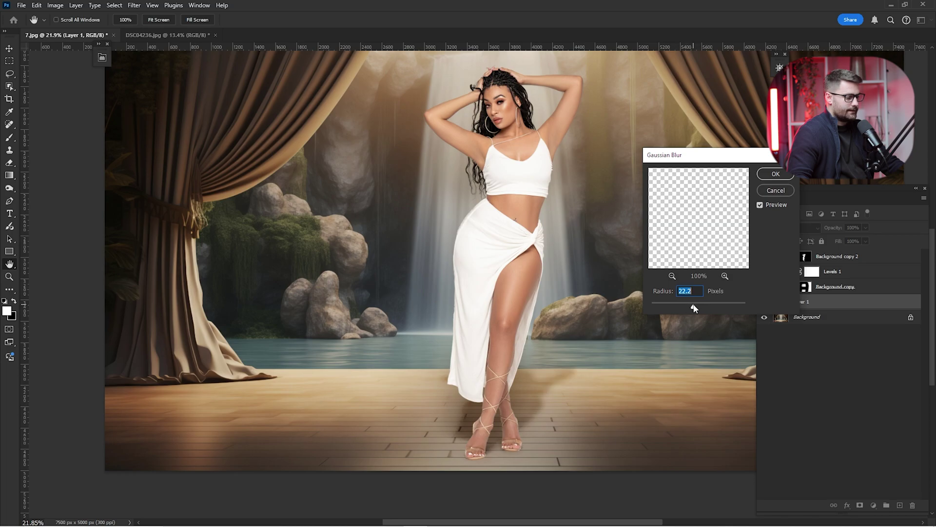
click(776, 173)
scroll(541, 385, up, 5)
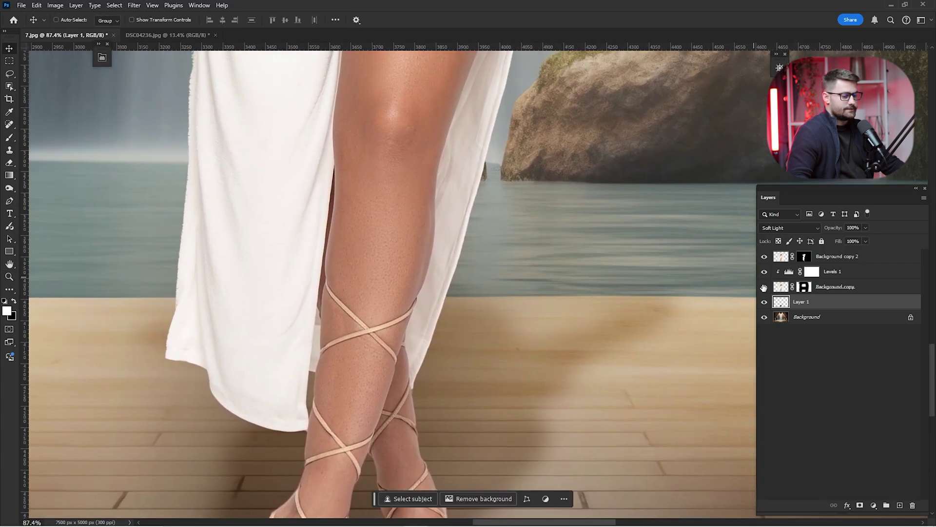
Add a mask to Layer 1 and paint black near the waterline, setting brush opacity to 50%
click(765, 301)
key(ctrl+0)
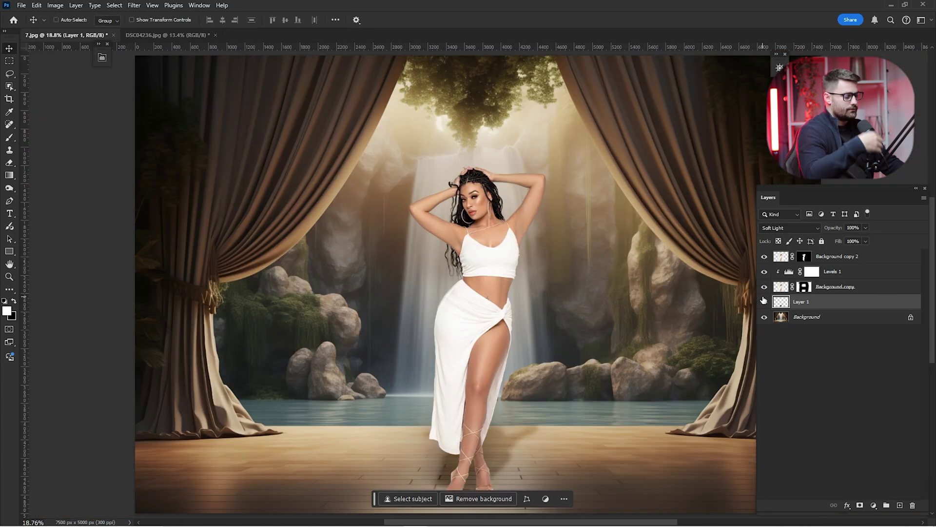
click(861, 506)
drag(526, 429, 536, 372)
drag(525, 375, 590, 330)
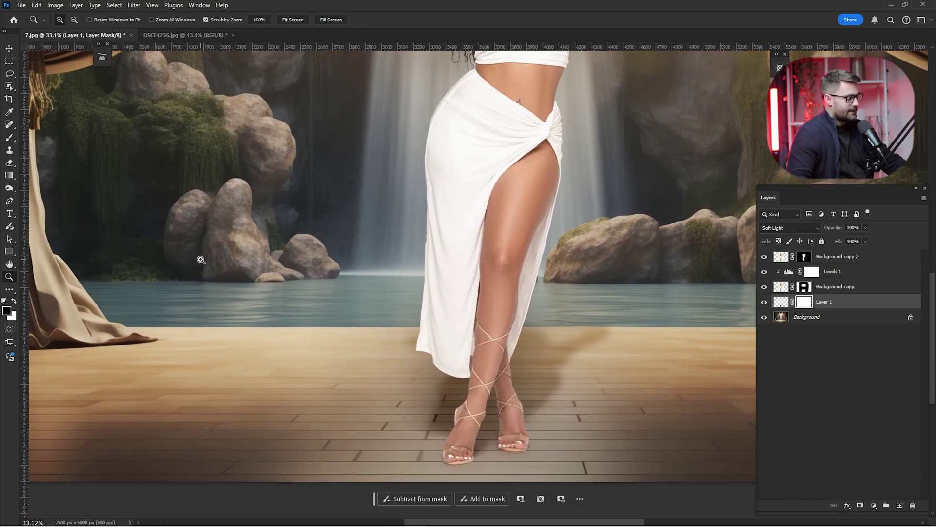
key(b)
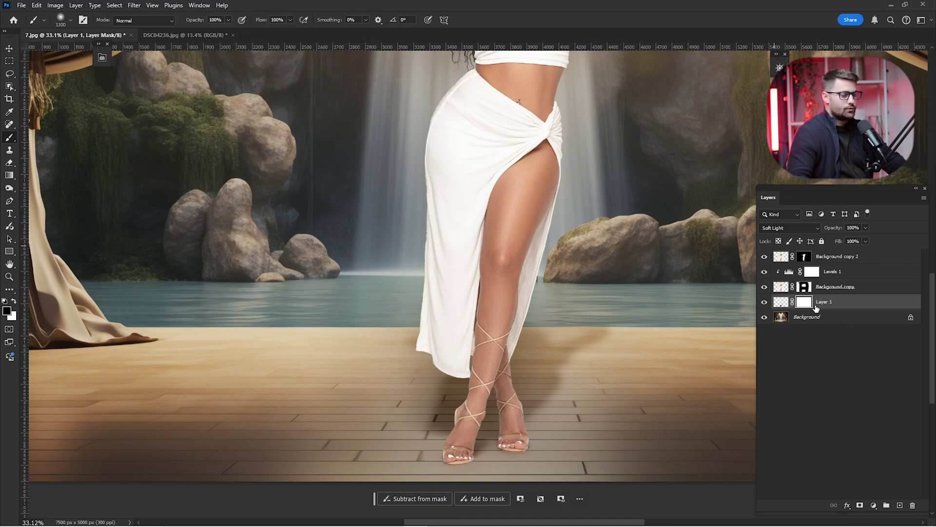
key(bracketleft)
key(bracketleft)
key(bracketleft)
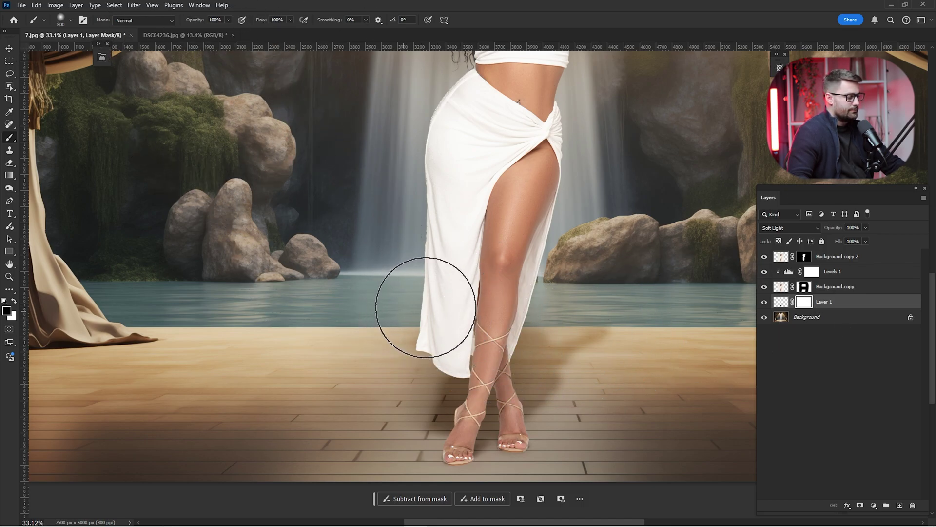
mouse_move(426, 307)
mouse_down()
mouse_move(604, 306)
mouse_move(377, 300)
mouse_up()
key(5)
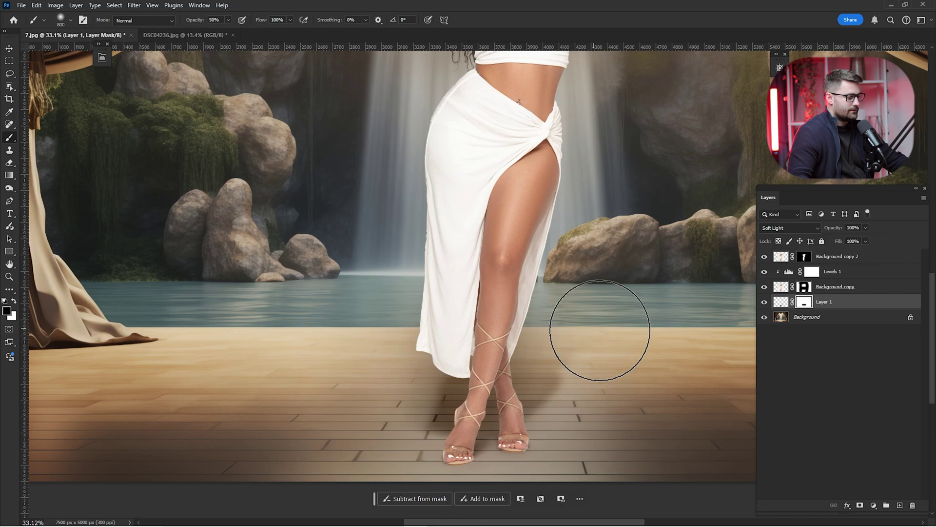
key(ctrl+0)
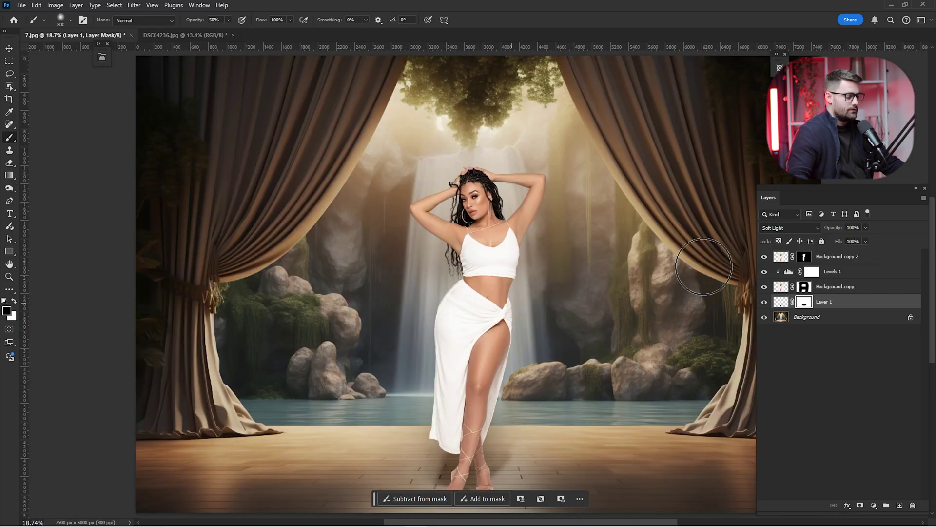
Toggle the foot shadow and the model layer on and off to compare the result
click(764, 303)
click(764, 303)
click(764, 304)
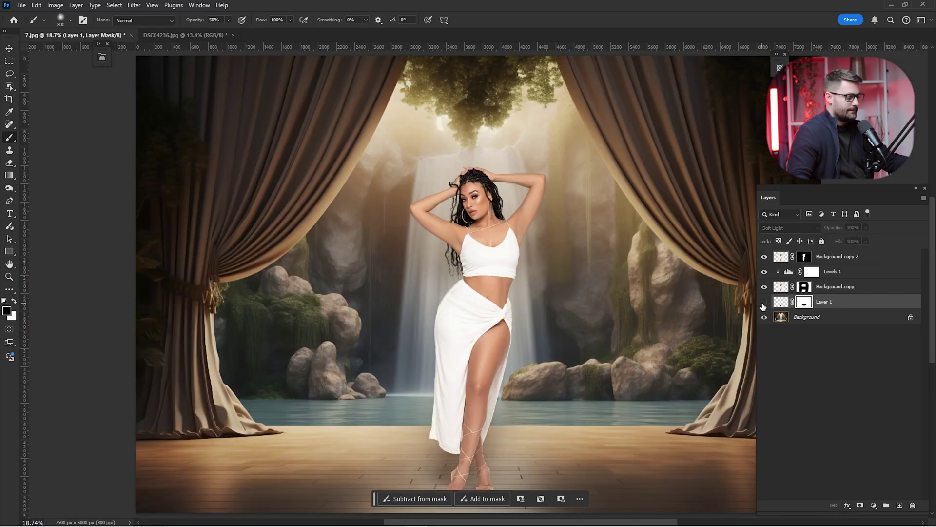
click(764, 303)
click(763, 303)
click(764, 303)
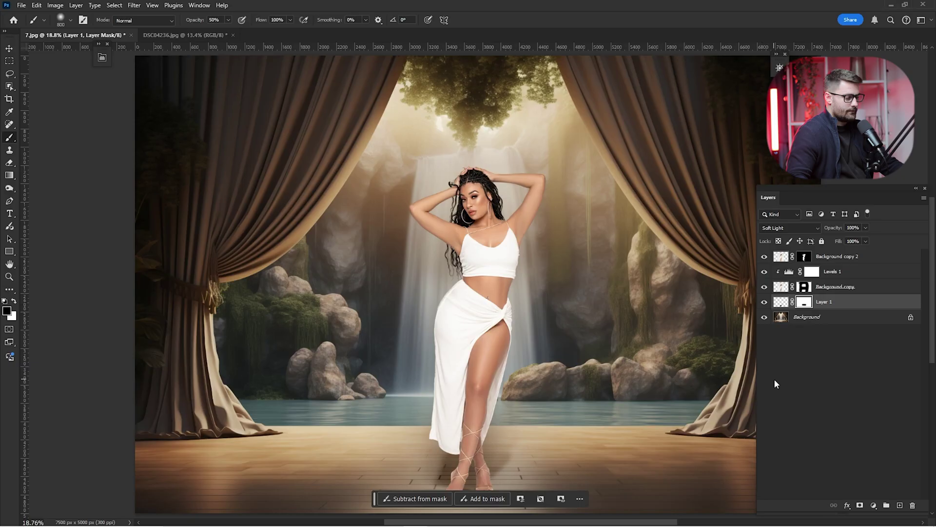
click(764, 304)
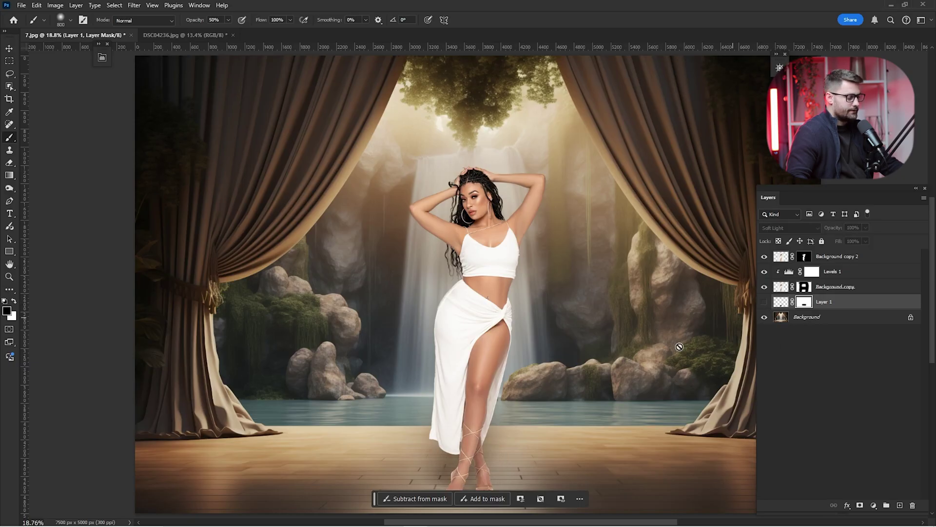
scroll(734, 339, down, 3)
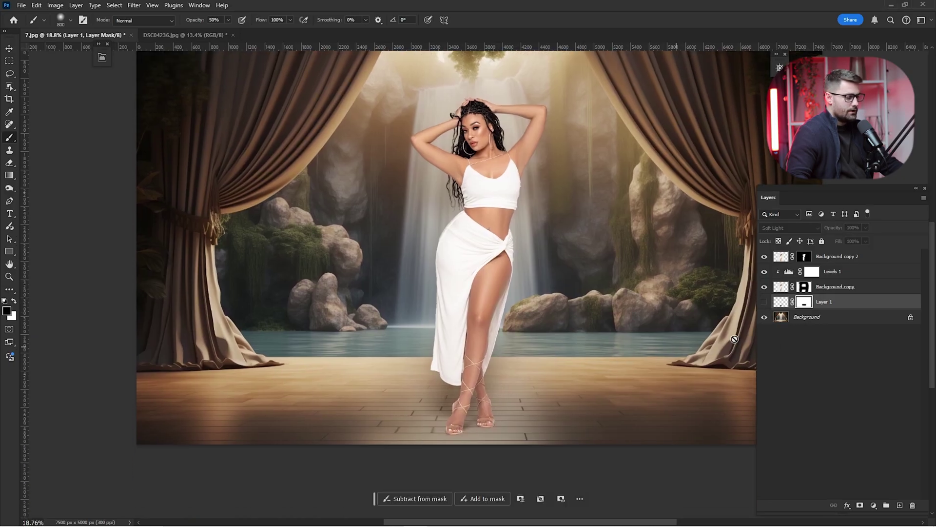
click(764, 303)
scroll(766, 305, up, 3)
scroll(536, 205, down, 3)
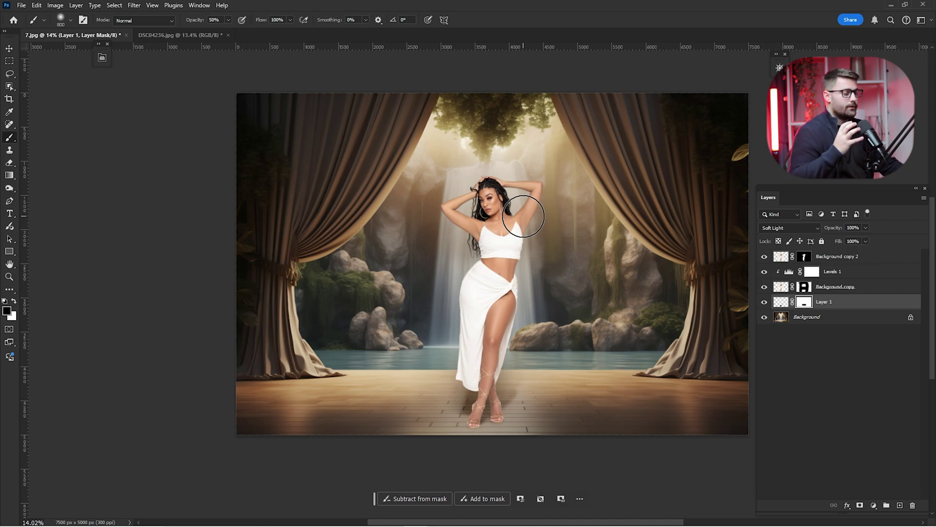
click(823, 262)
click(764, 256)
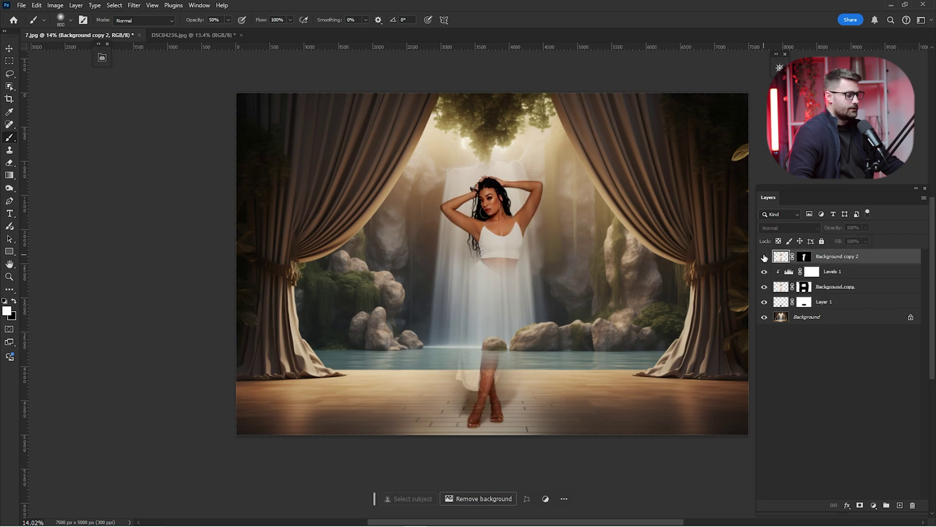
click(764, 256)
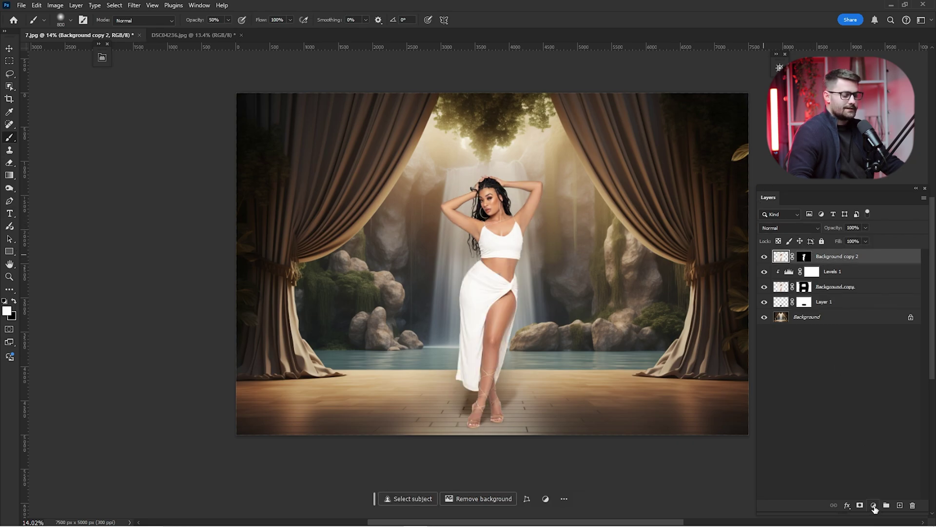
Add an Exposure adjustment at -0.37 clipped to the model layer Background copy 2
click(874, 506)
click(882, 390)
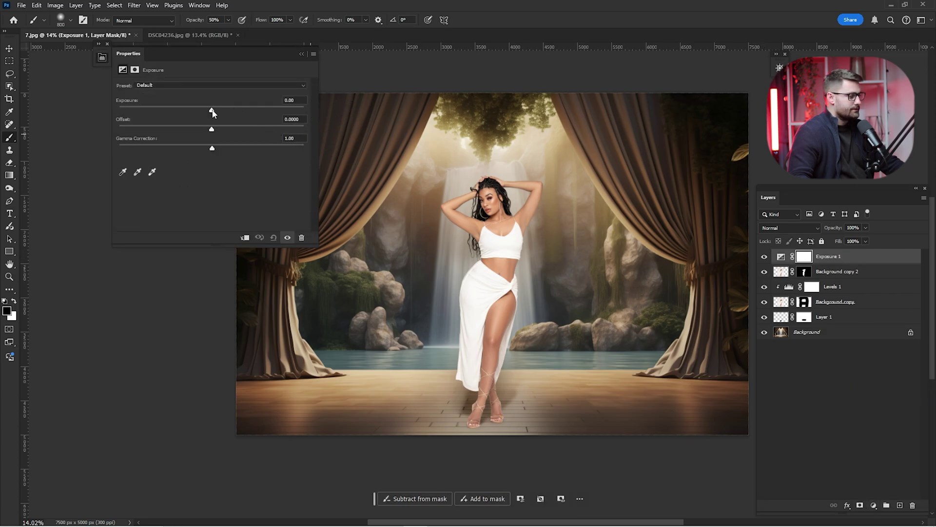
drag(213, 113, 208, 113)
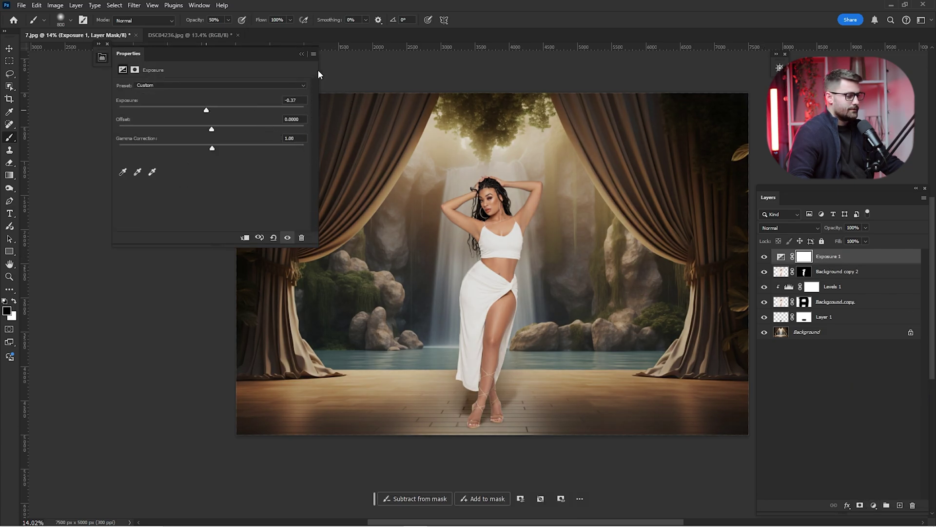
click(243, 238)
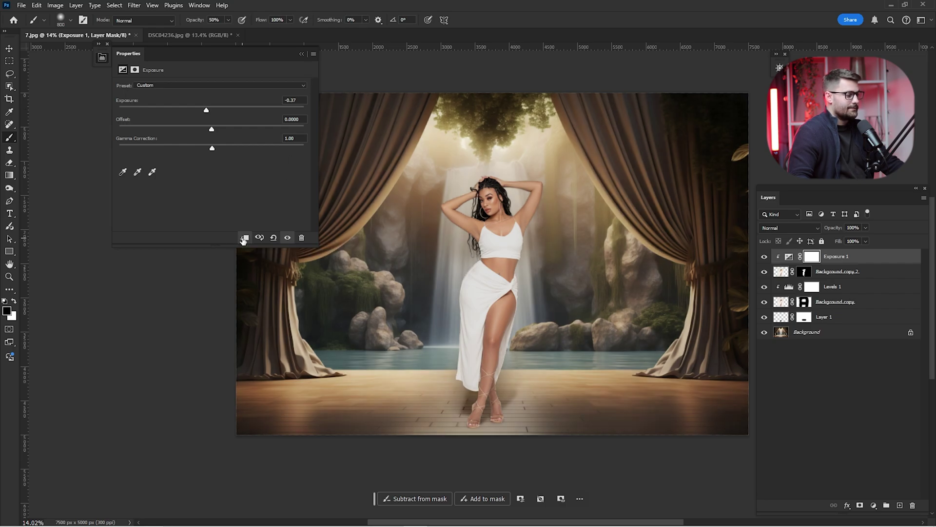
click(301, 54)
click(761, 258)
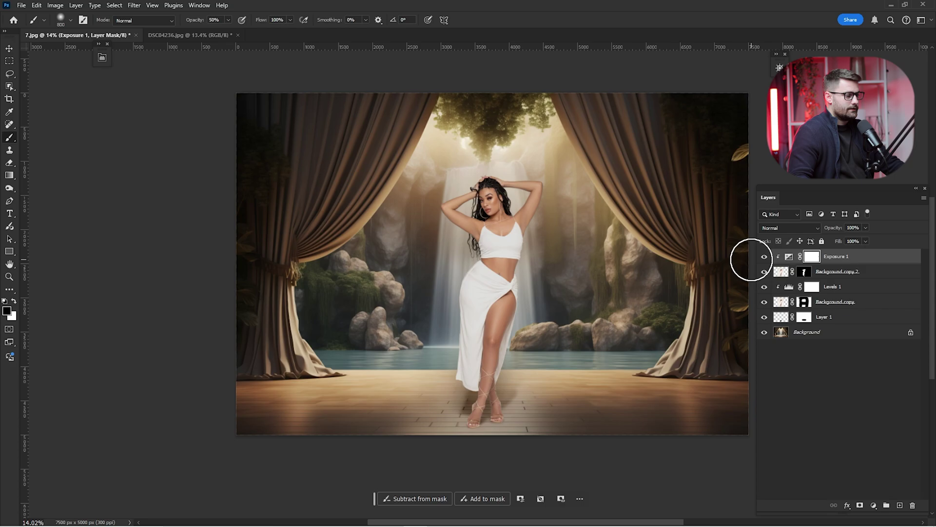
click(760, 259)
click(761, 259)
click(760, 259)
click(761, 259)
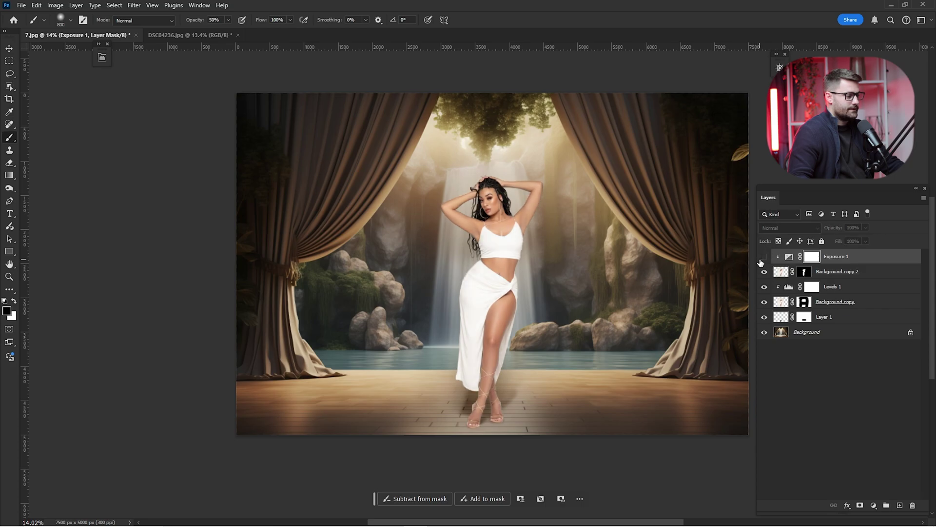
click(761, 259)
Paint black on the Exposure mask over the model's face and chest to keep them bright
key(z)
drag(509, 225, 571, 226)
drag(339, 236, 362, 253)
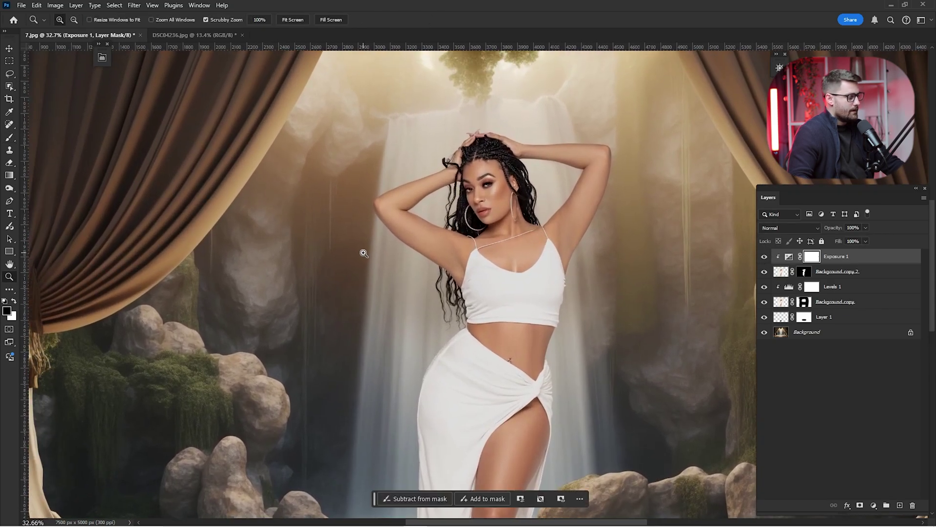
key(b)
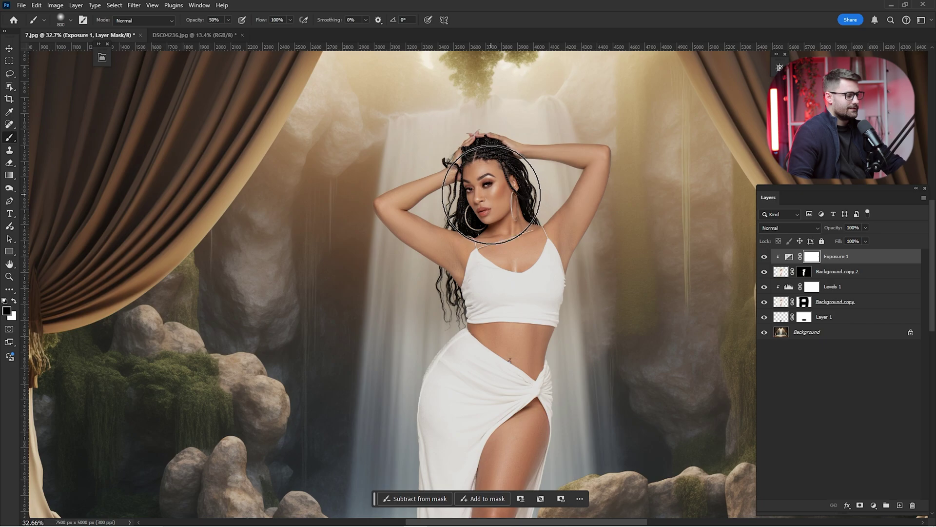
click(491, 193)
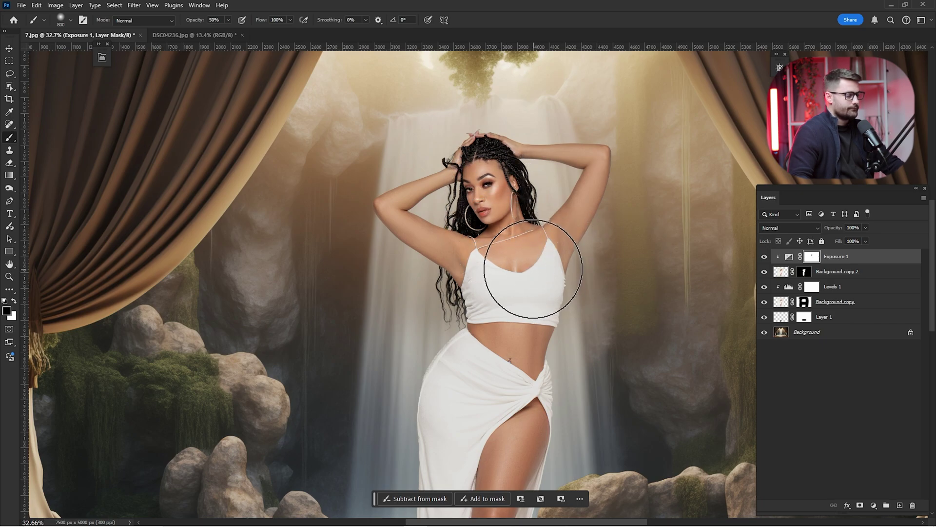
click(482, 194)
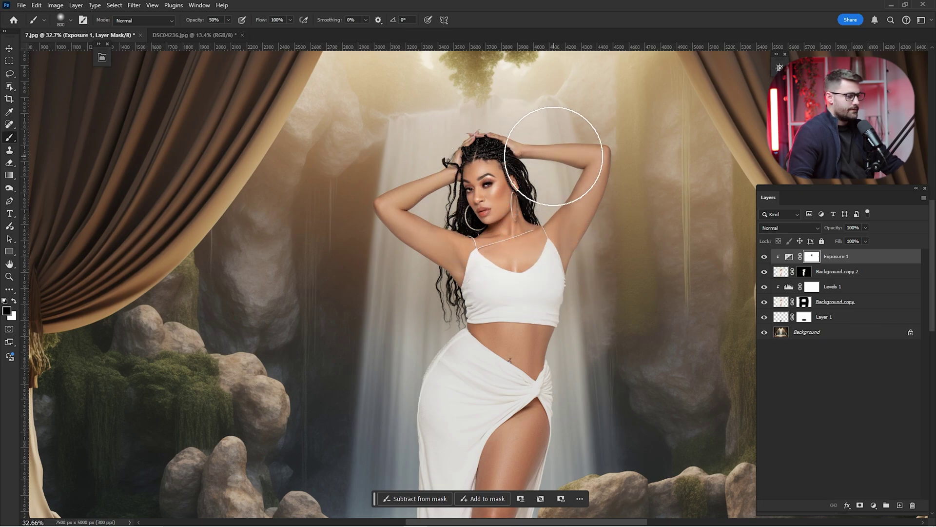
key(ctrl+0)
click(765, 257)
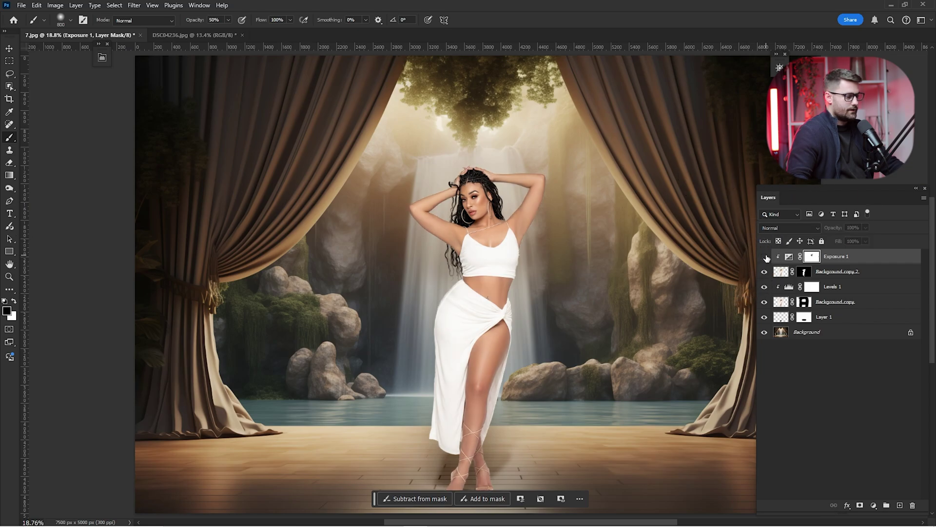
click(764, 256)
click(765, 257)
click(765, 256)
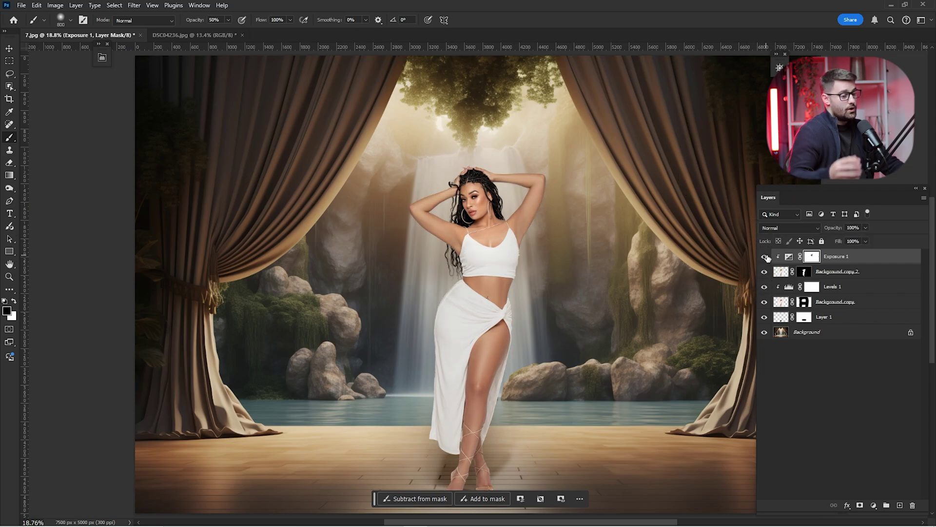
Set the Exposure layer's opacity to 45% and turn it back on
click(853, 227)
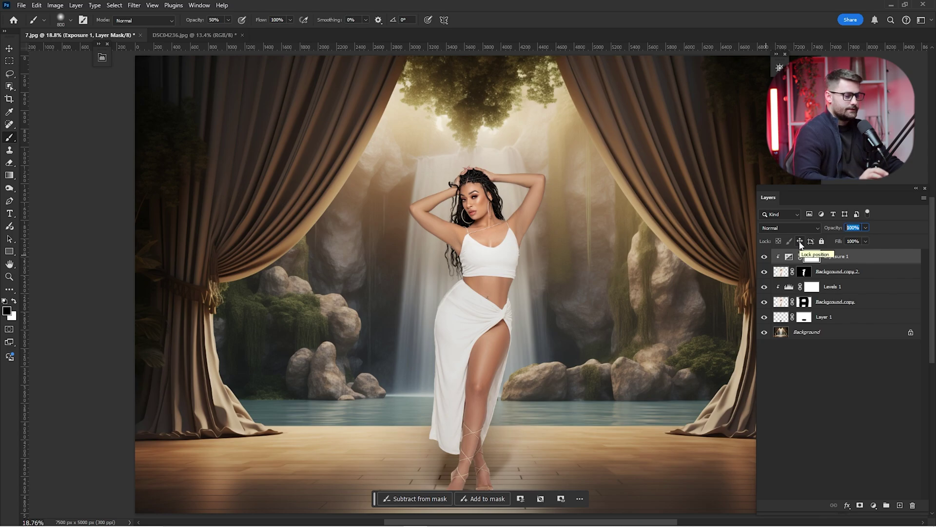
text(45)
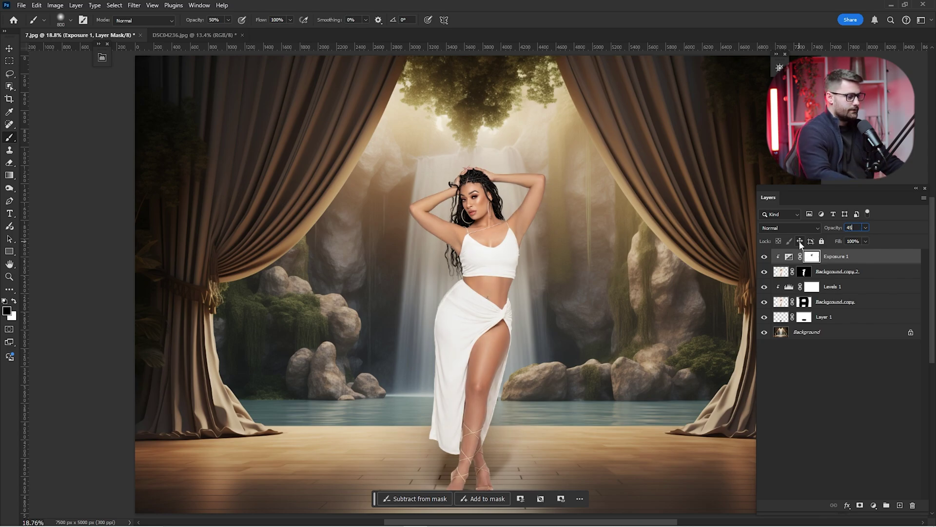
key(Return)
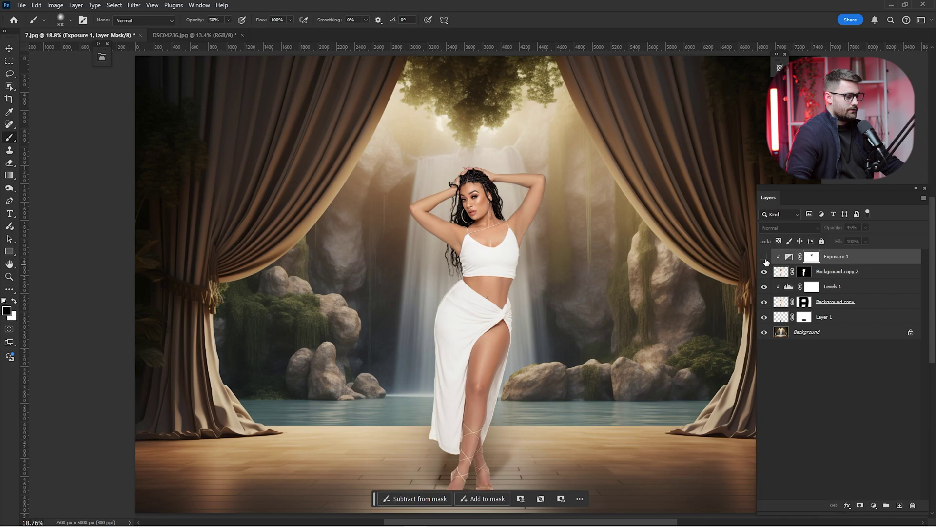
click(765, 257)
key(z)
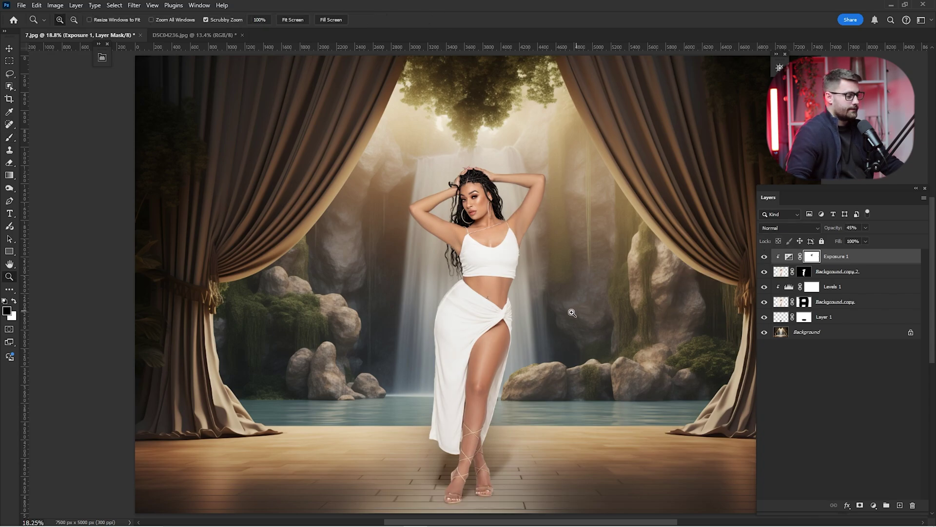
drag(572, 312, 560, 313)
Add a Curves adjustment layer that bends the curve down to darken the image
key(b)
click(874, 505)
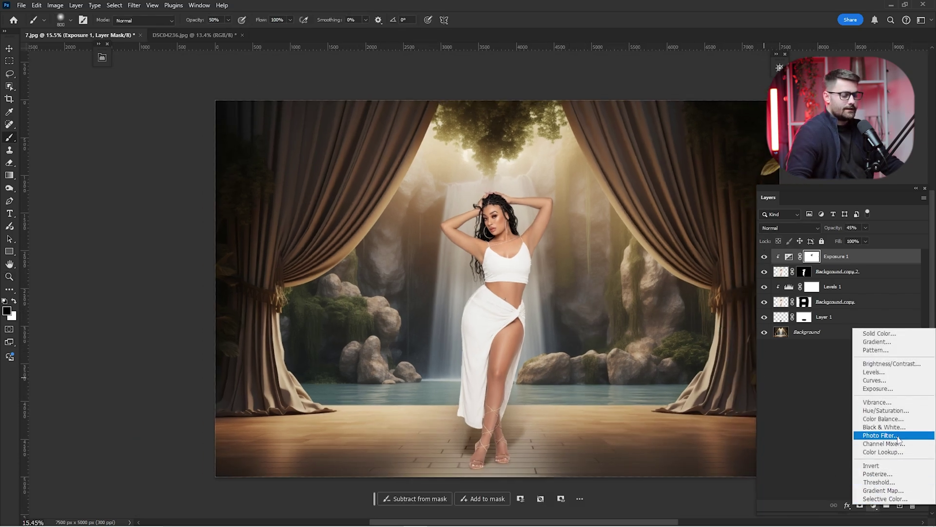
click(884, 381)
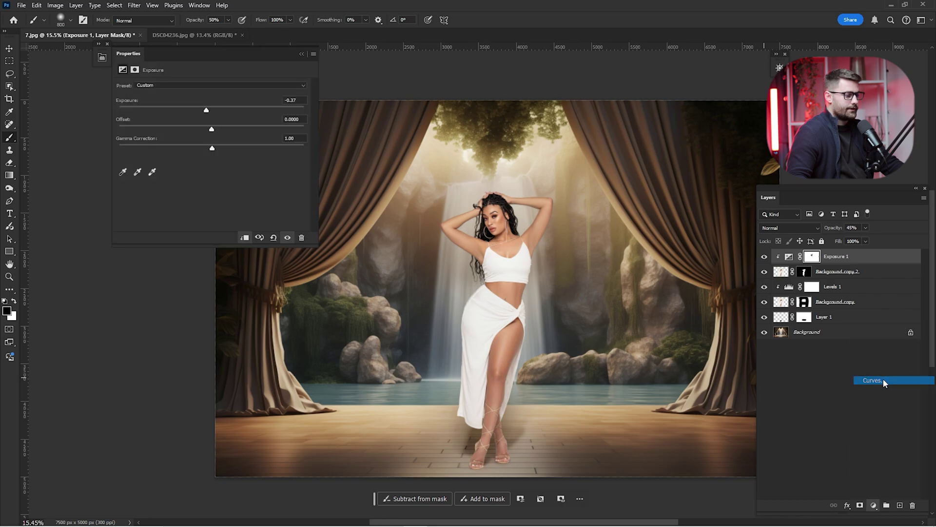
drag(220, 174, 231, 184)
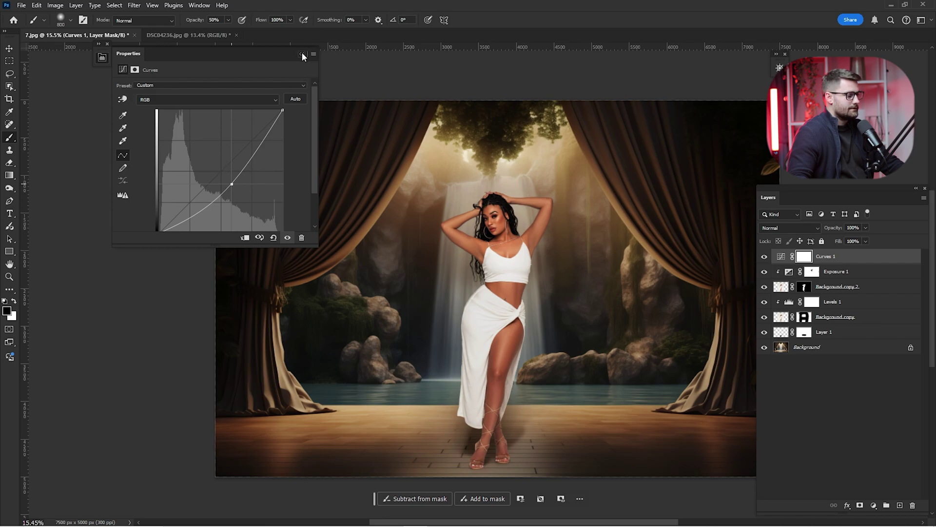
click(302, 53)
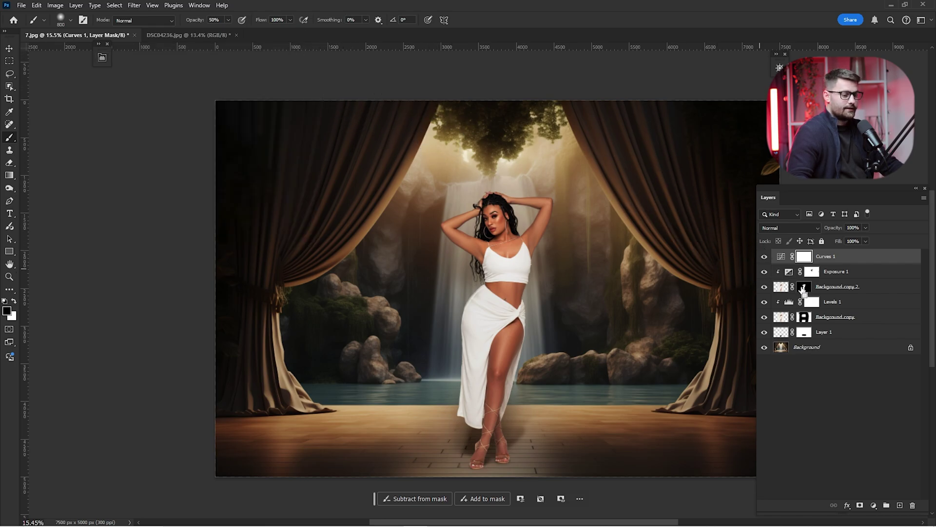
Paint black over the model's selection on the Curves 1 mask, then deselect
ctrl+click(805, 287)
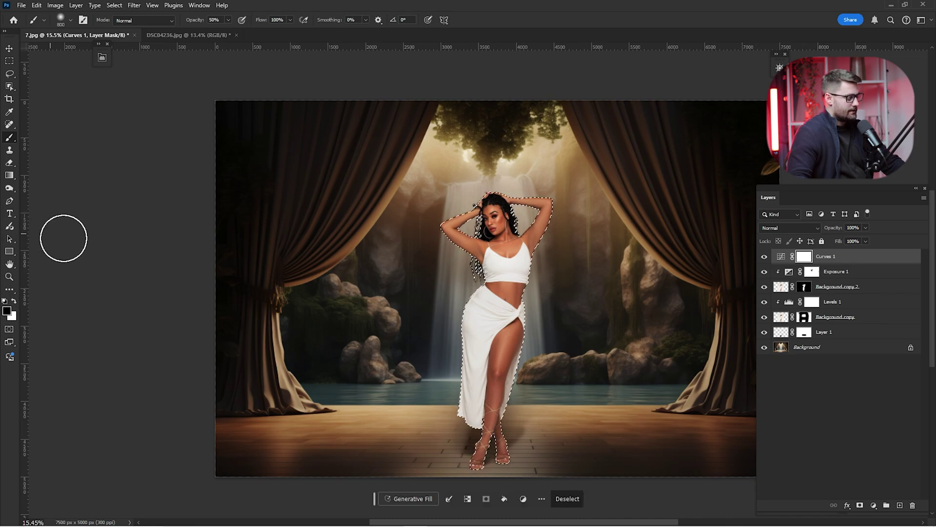
key(0)
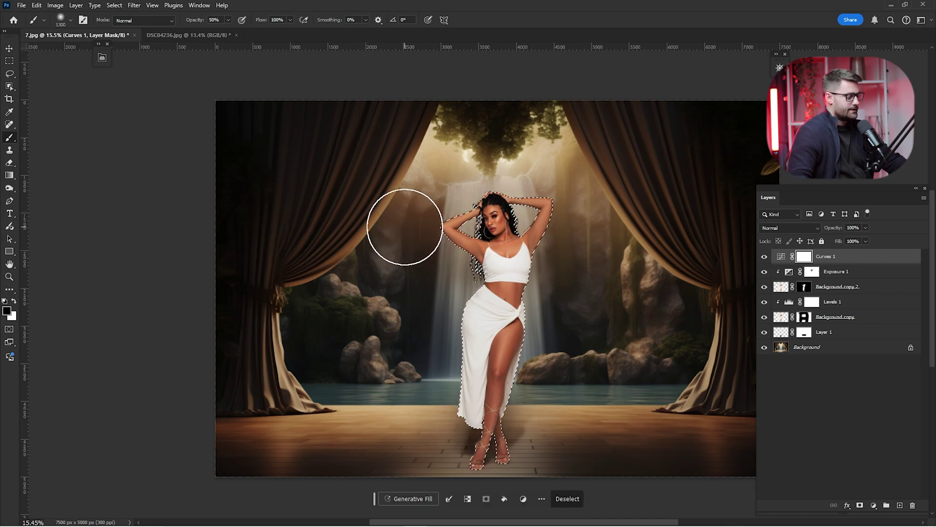
key(bracketright)
key(bracketright)
key(bracketright)
key(bracketright)
key(bracketright)
key(bracketright)
key(bracketright)
key(bracketright)
key(bracketright)
key(bracketright)
key(bracketright)
mouse_move(502, 305)
mouse_down()
mouse_move(469, 243)
mouse_move(529, 224)
mouse_move(469, 226)
mouse_move(526, 225)
mouse_move(499, 244)
mouse_move(489, 301)
mouse_up()
key(ctrl+d)
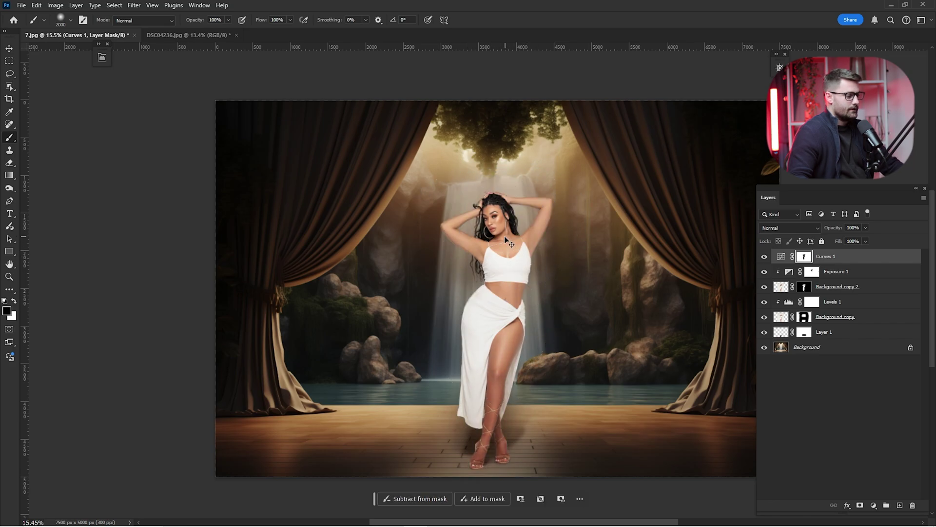
Compare the image with and without Curves 1, then lower its opacity to 45%
click(765, 259)
click(764, 258)
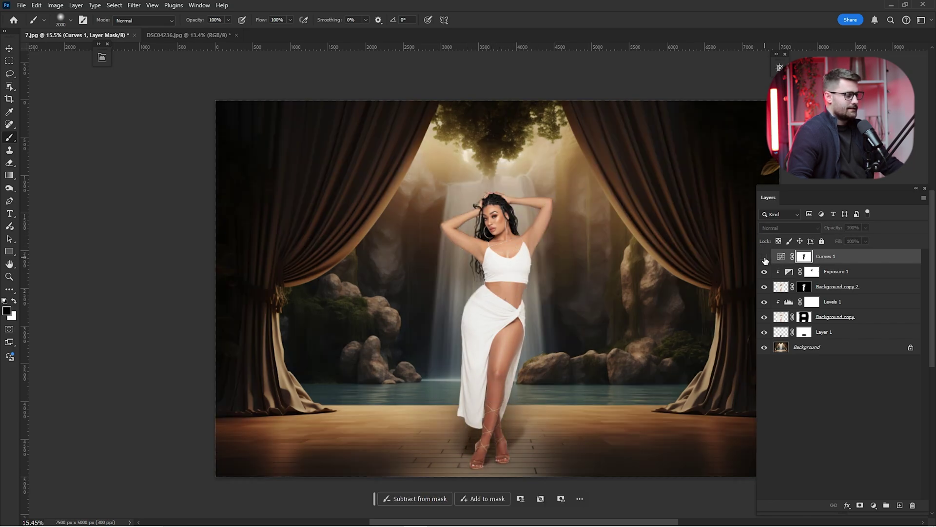
click(765, 259)
click(765, 258)
click(765, 258)
click(765, 257)
click(764, 258)
click(764, 258)
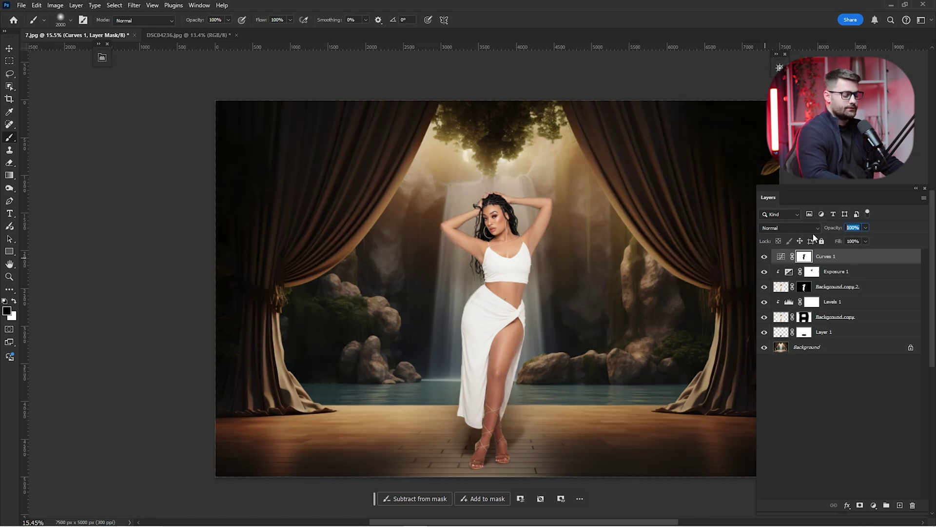
text(45)
key(Return)
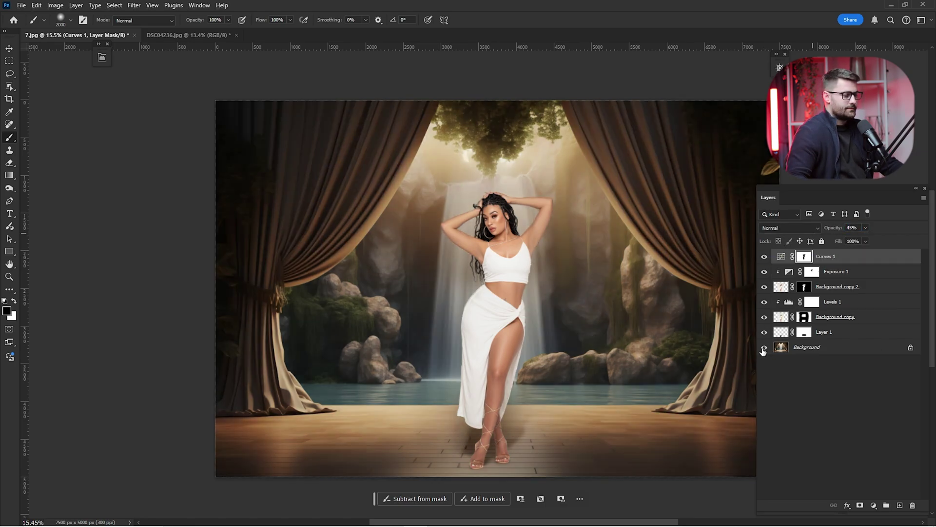
click(765, 317)
click(765, 317)
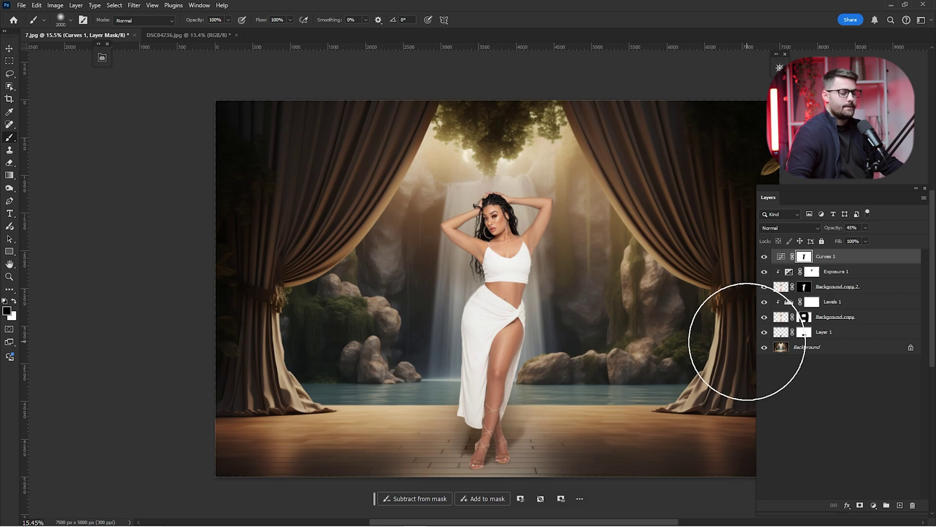
click(811, 347)
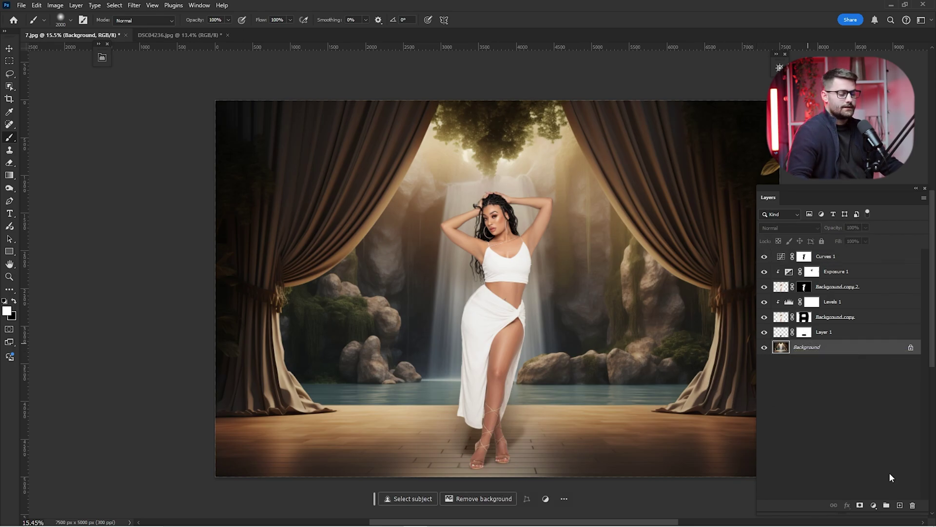
Add a new empty layer above Background and set the paint colour to orange
click(901, 506)
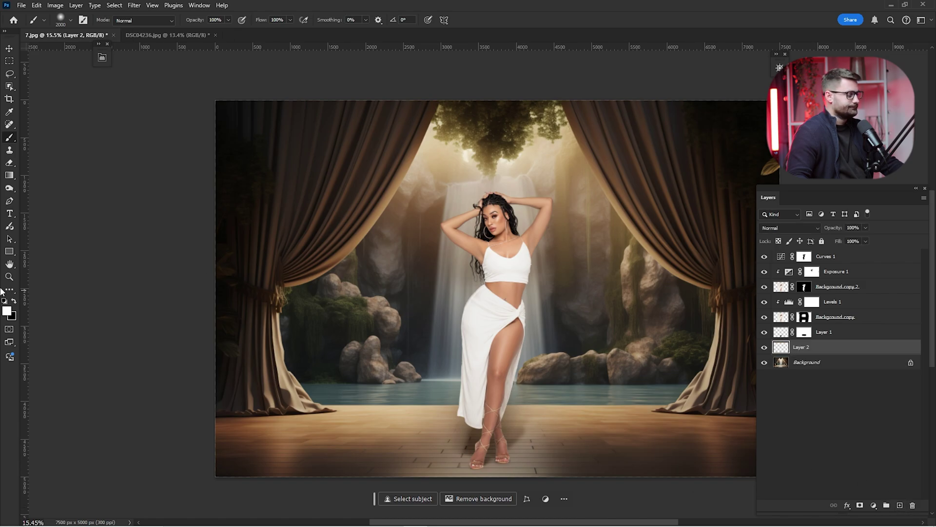
click(9, 312)
click(765, 144)
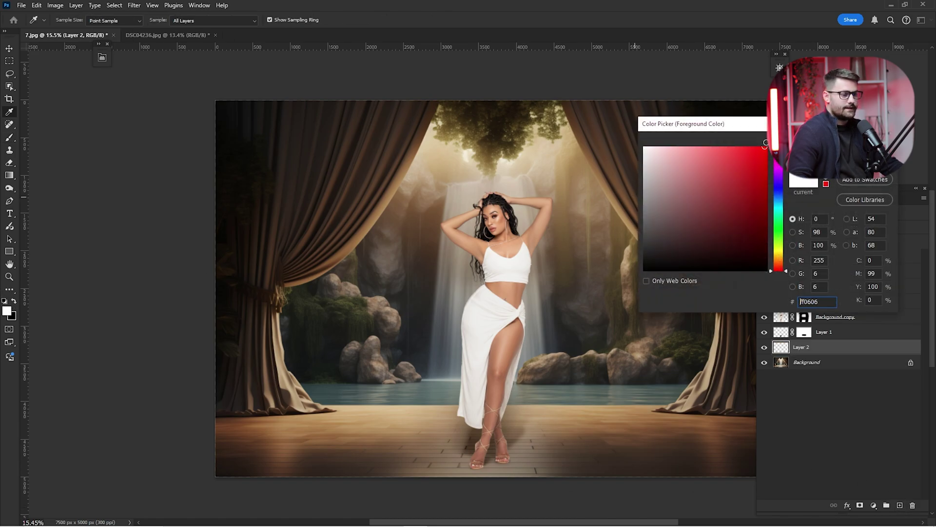
mouse_move(782, 256)
mouse_down()
mouse_move(783, 264)
mouse_move(780, 257)
mouse_up()
click(862, 133)
Paint an orange glow behind the model's head with a soft 2600 px brush
key(b)
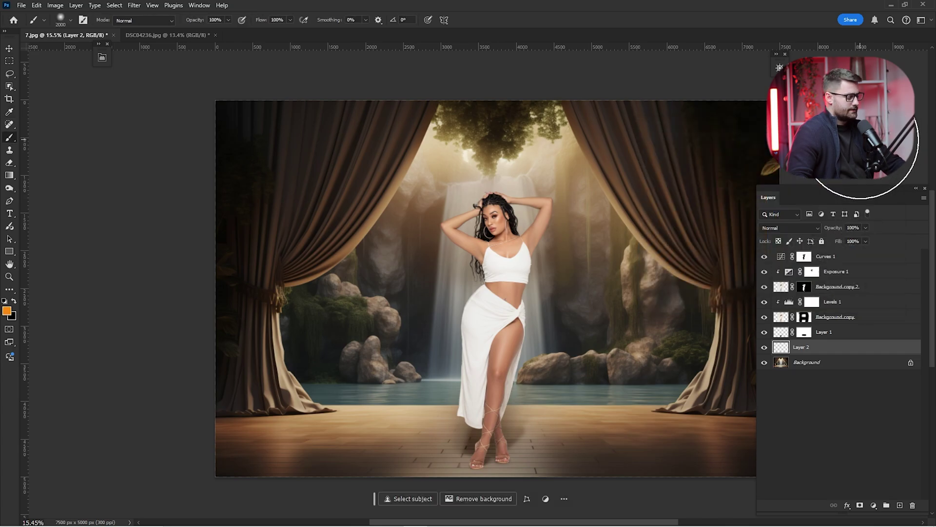
key(bracketright)
key(bracketright)
key(bracketright)
key(bracketright)
key(bracketright)
key(bracketright)
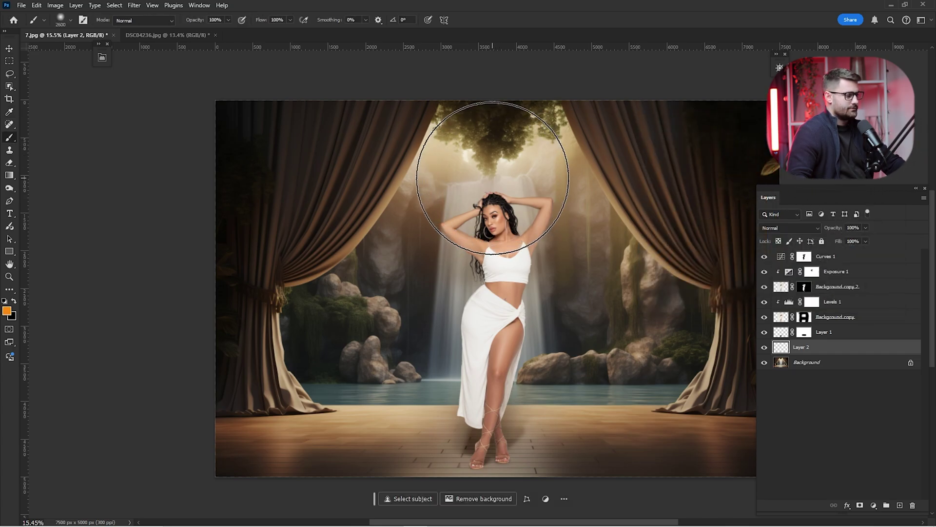
right_click(493, 178)
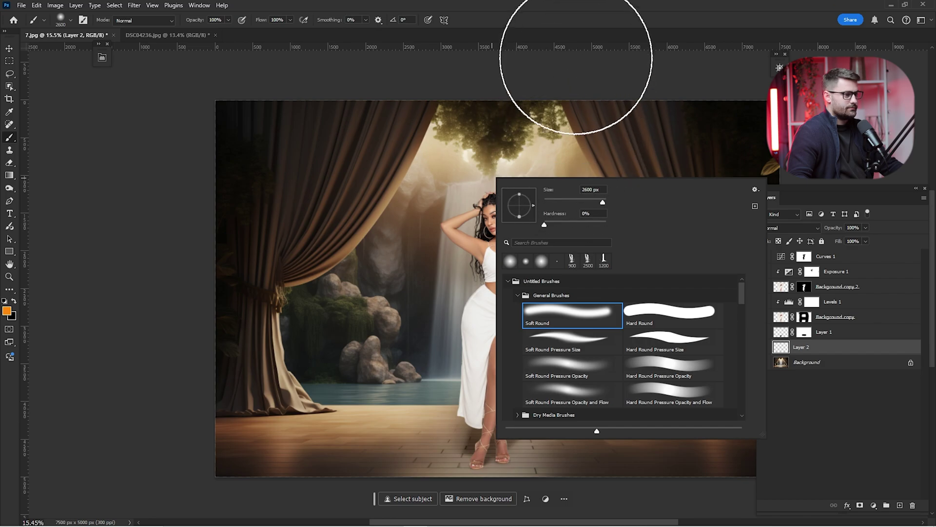
click(576, 16)
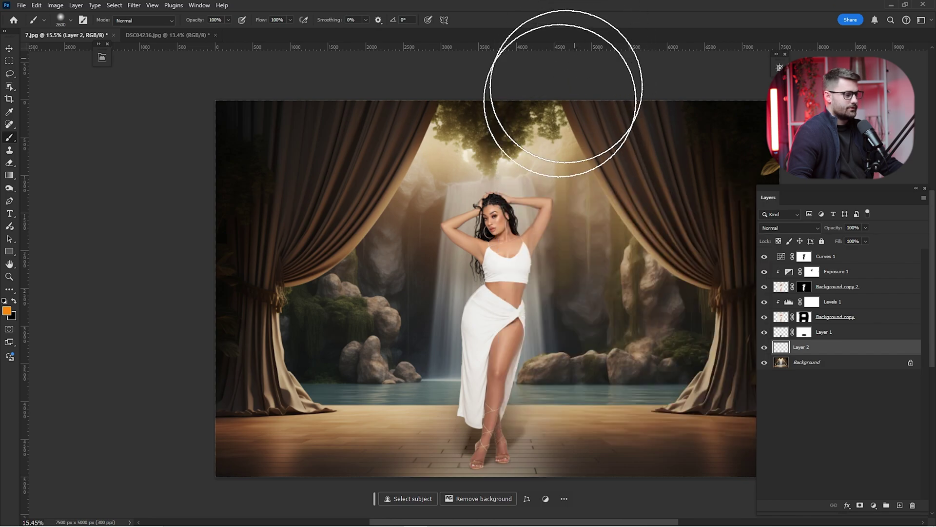
click(494, 153)
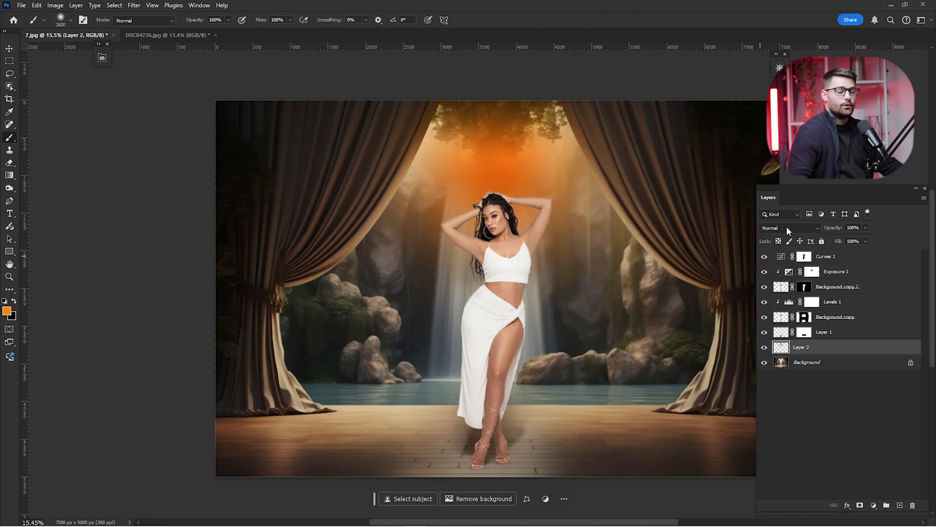
Blend the orange glow layer in Screen mode at 45% opacity
click(786, 227)
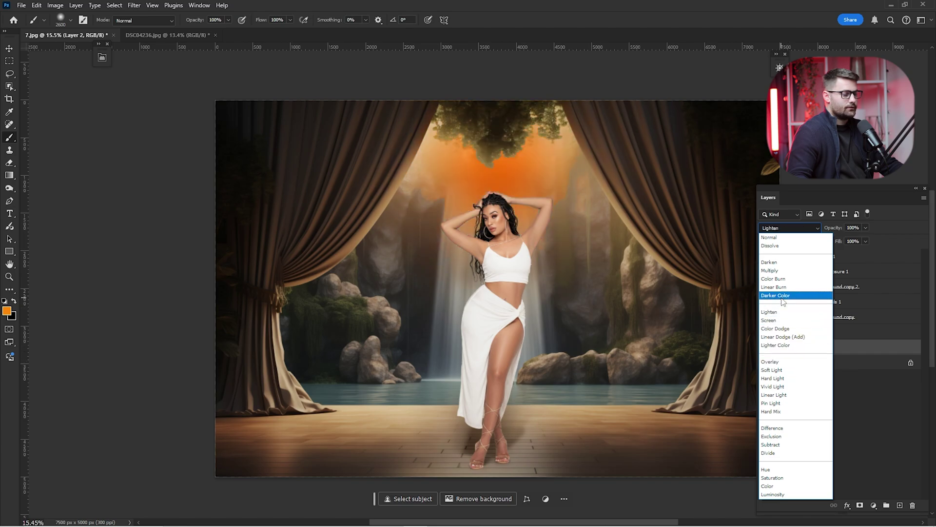
click(775, 320)
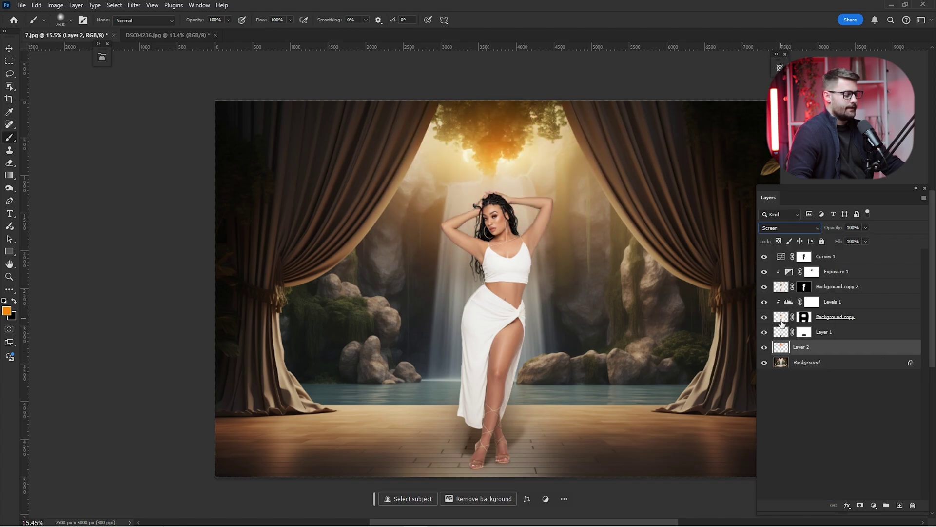
click(764, 347)
click(764, 348)
click(764, 347)
click(765, 347)
click(764, 347)
click(764, 348)
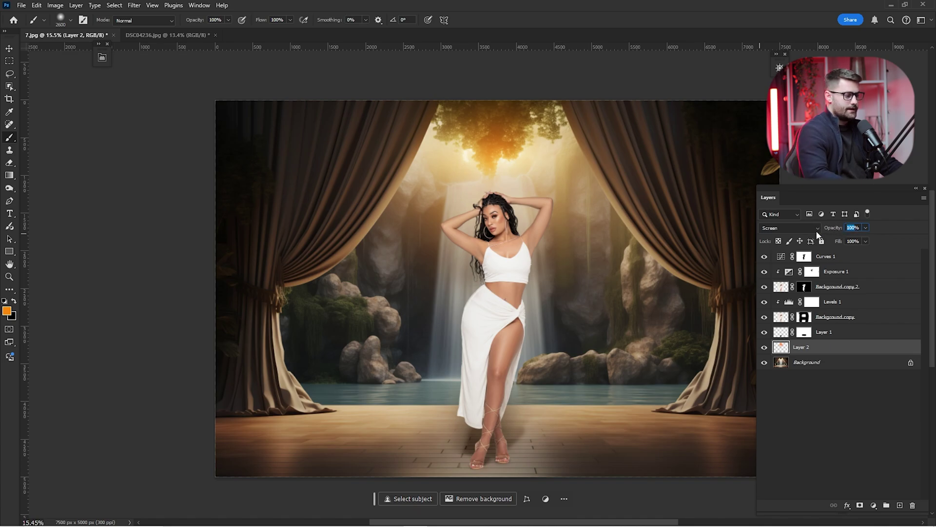
text(45)
key(Return)
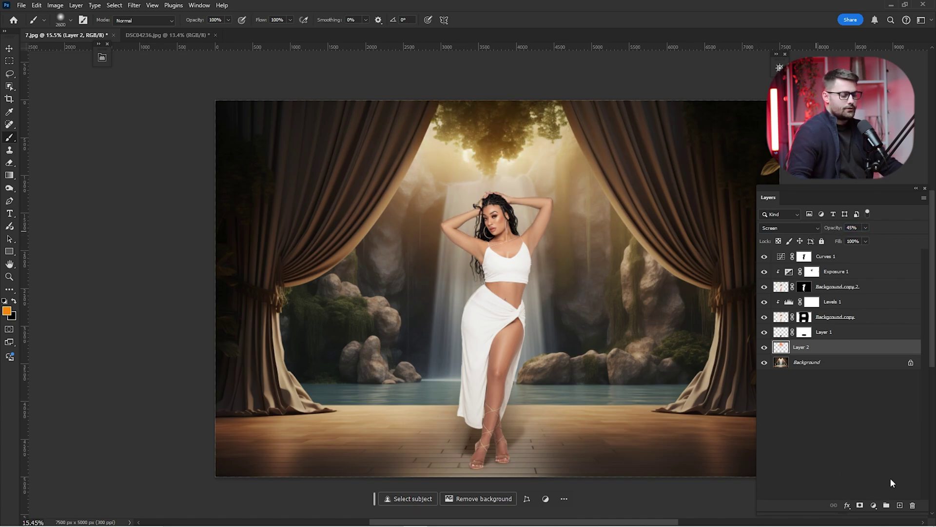
click(902, 505)
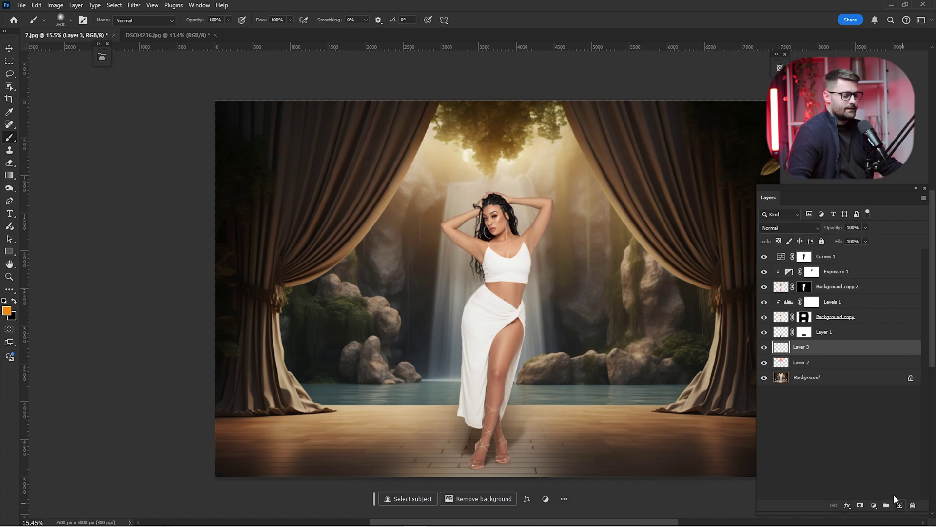
Paint a white glow behind the model with a soft 3400 px brush
click(7, 311)
click(645, 147)
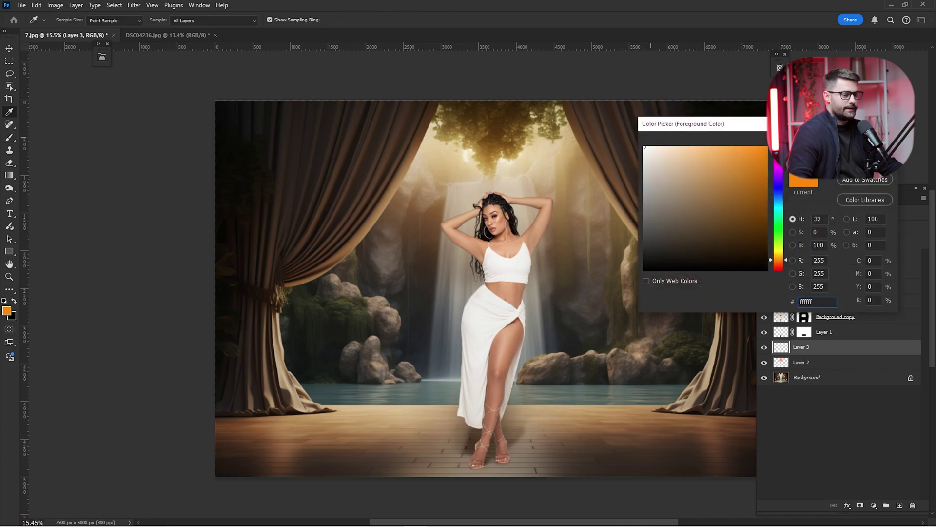
key(Return)
key(b)
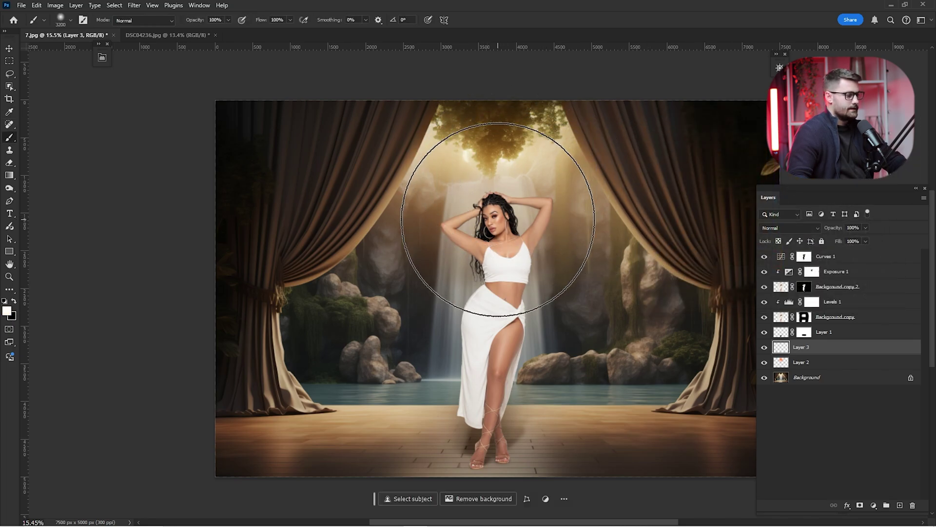
key(bracketright)
key(bracketright)
click(496, 216)
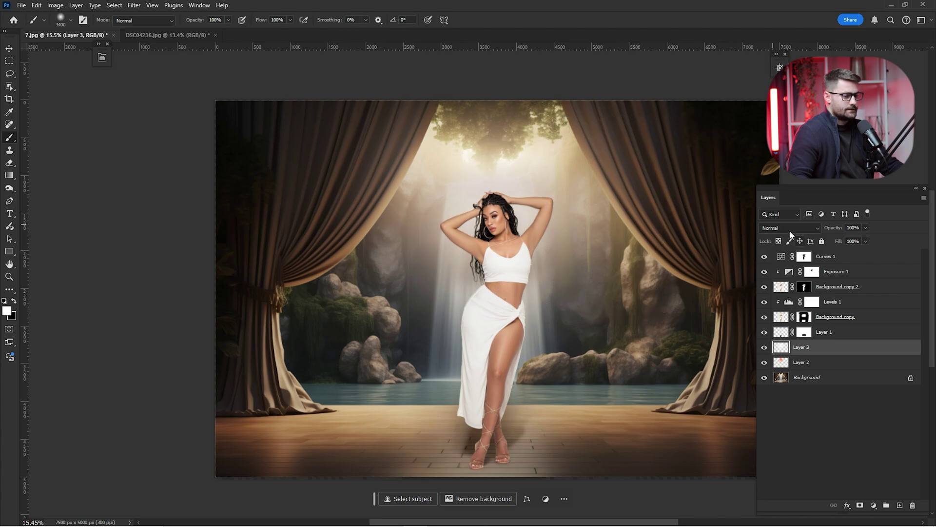
Set Layer 3's blend mode to Soft Light and compare the glow on and off
click(792, 228)
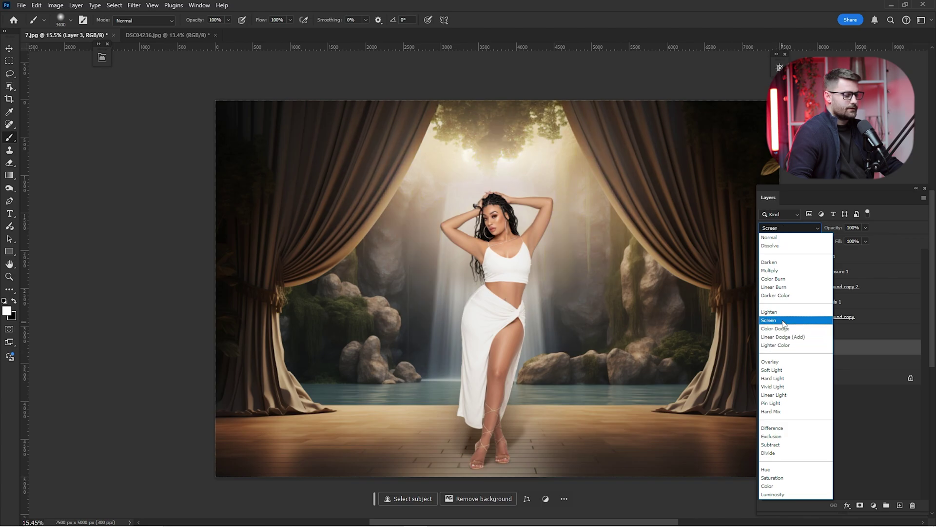
click(779, 370)
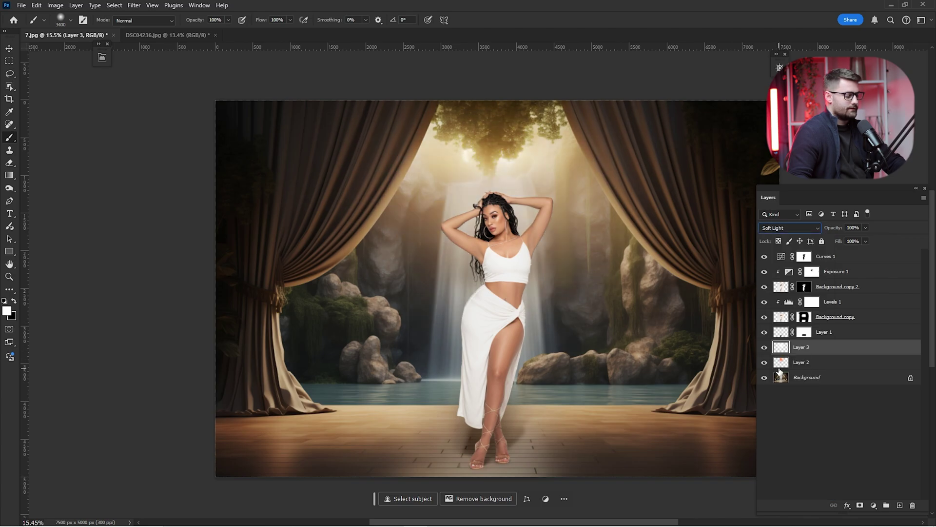
click(765, 347)
click(765, 348)
click(765, 347)
click(765, 348)
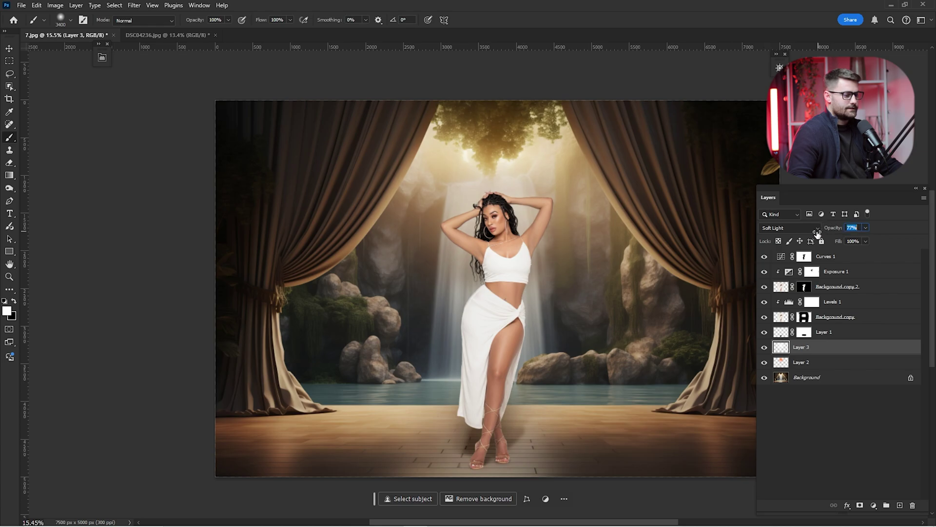
click(816, 261)
Add a Color Balance adjustment layer above Exposure 1
key(x)
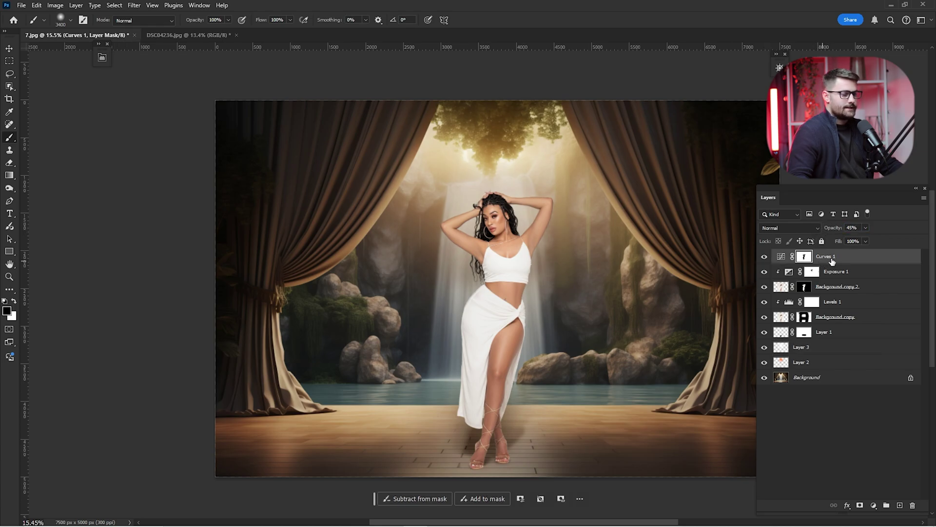
click(832, 277)
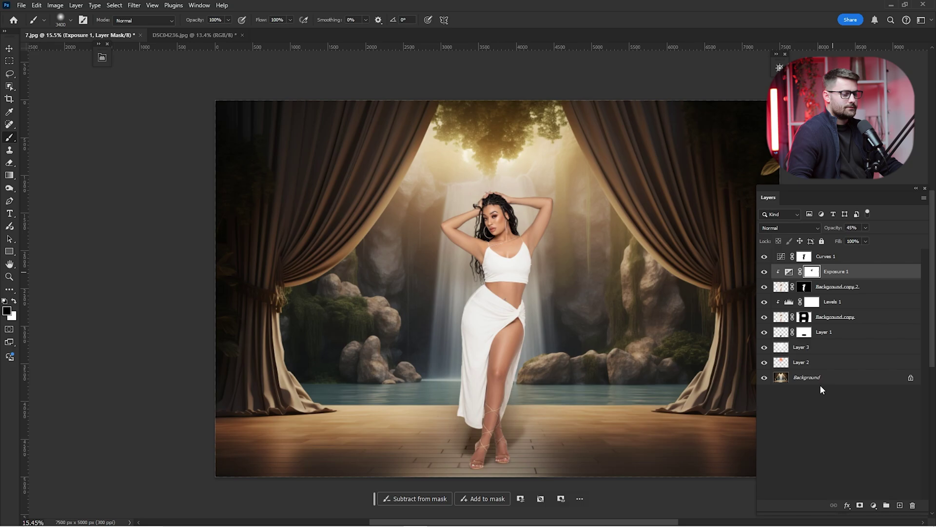
click(873, 505)
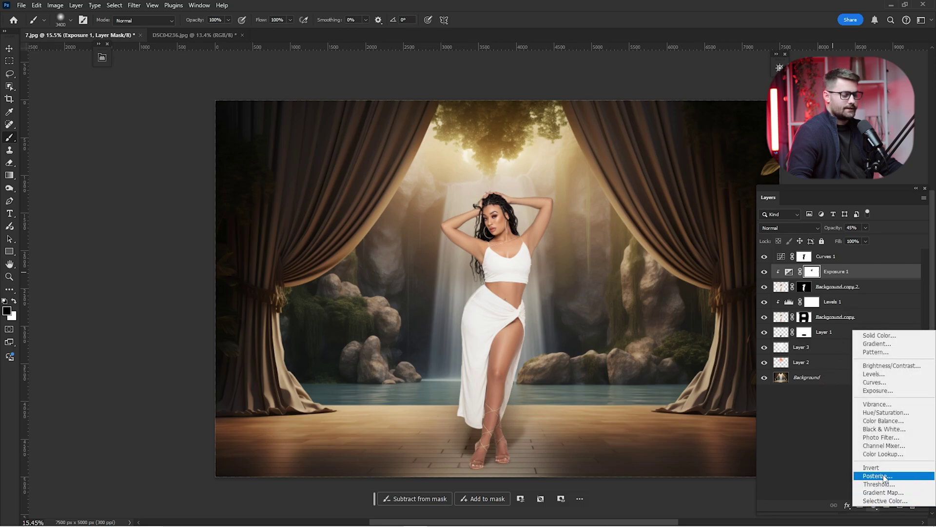
click(883, 420)
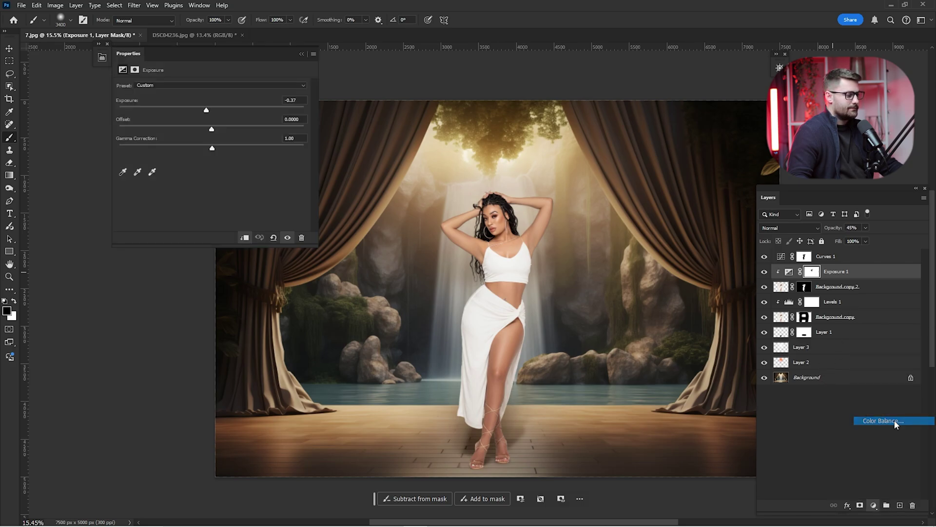
drag(291, 57, 256, 71)
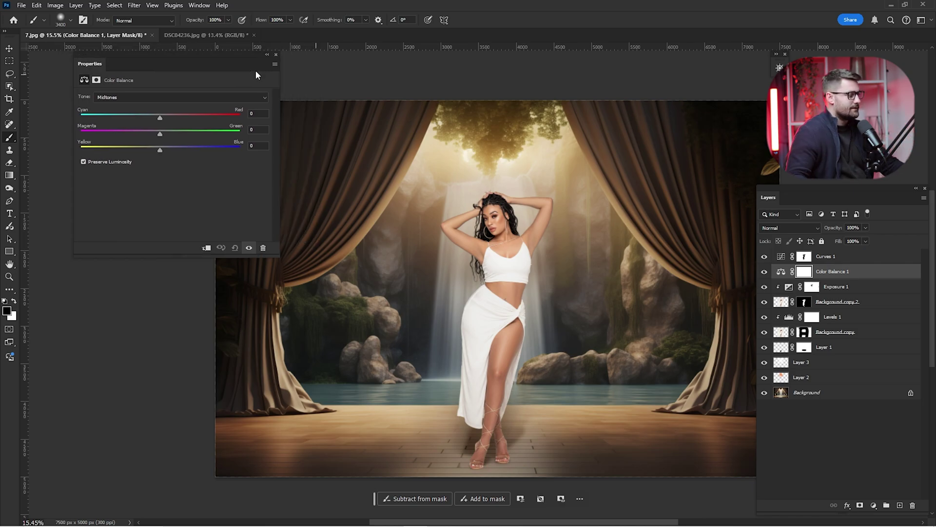
Shift the midtones +6 red and -5 yellow and clip Color Balance 1 to the layer below
click(139, 97)
click(154, 114)
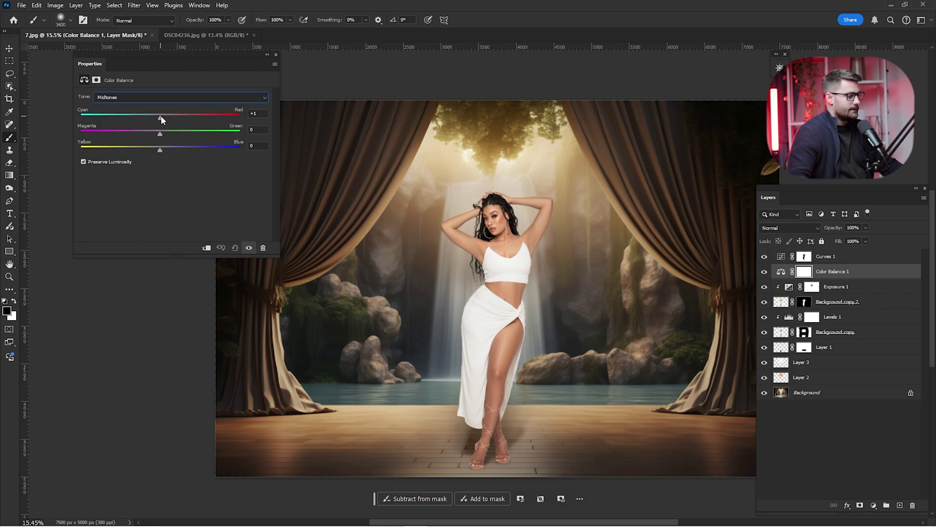
drag(161, 116, 156, 148)
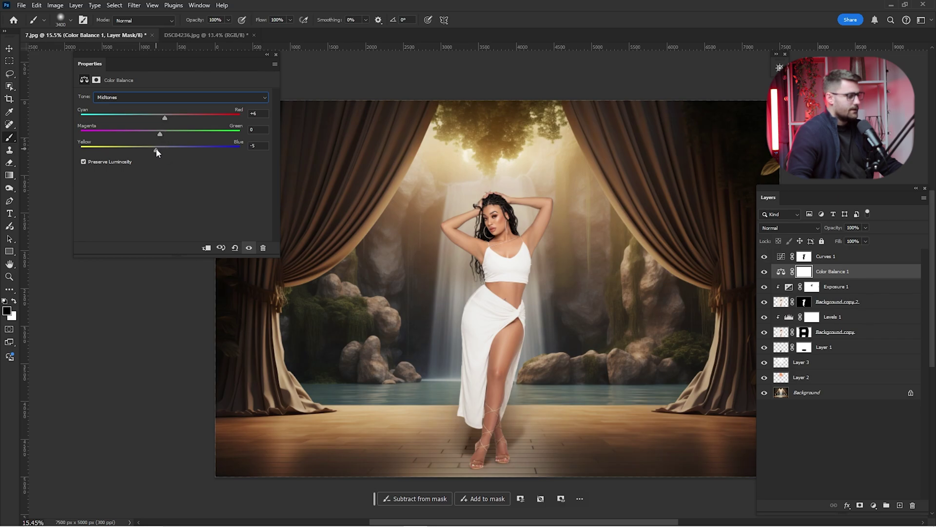
click(206, 249)
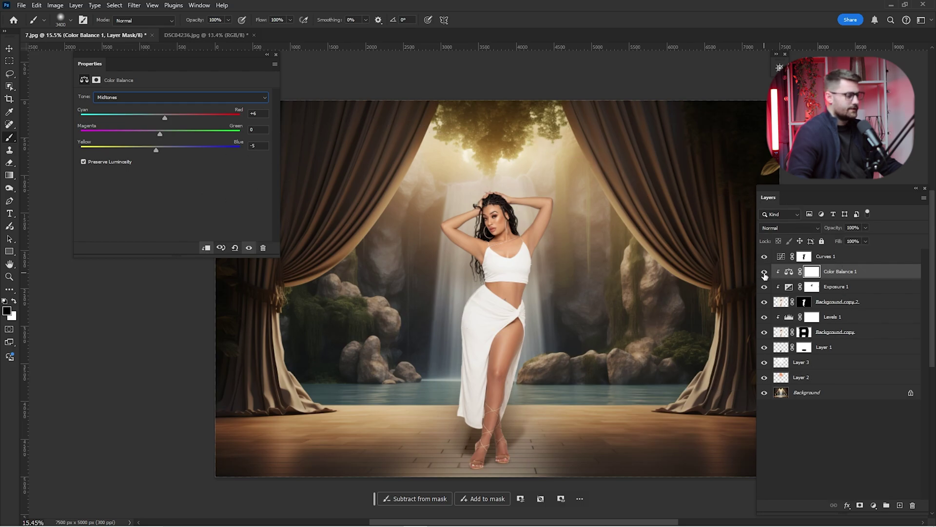
Compare the image with and without Color Balance 1, then set its opacity to 45%
click(763, 274)
click(764, 274)
click(764, 274)
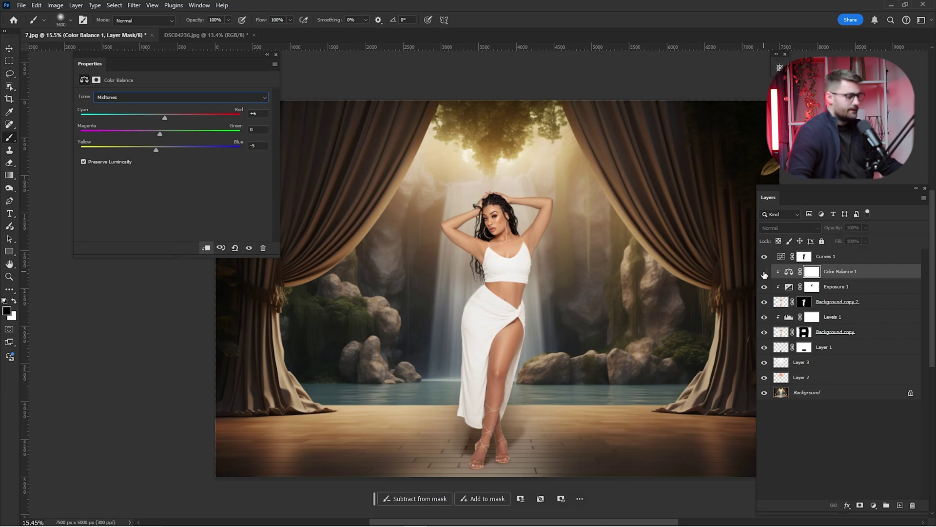
click(764, 275)
click(765, 275)
click(764, 274)
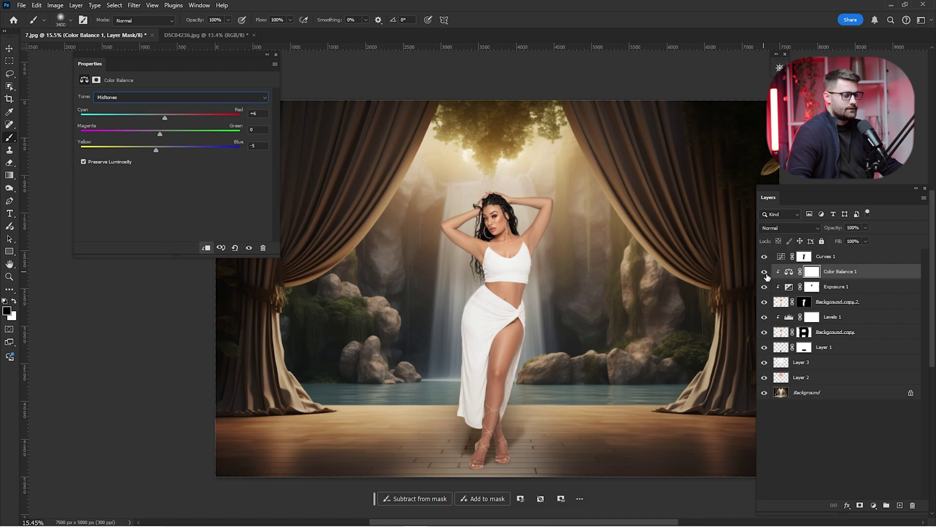
text(45)
key(Return)
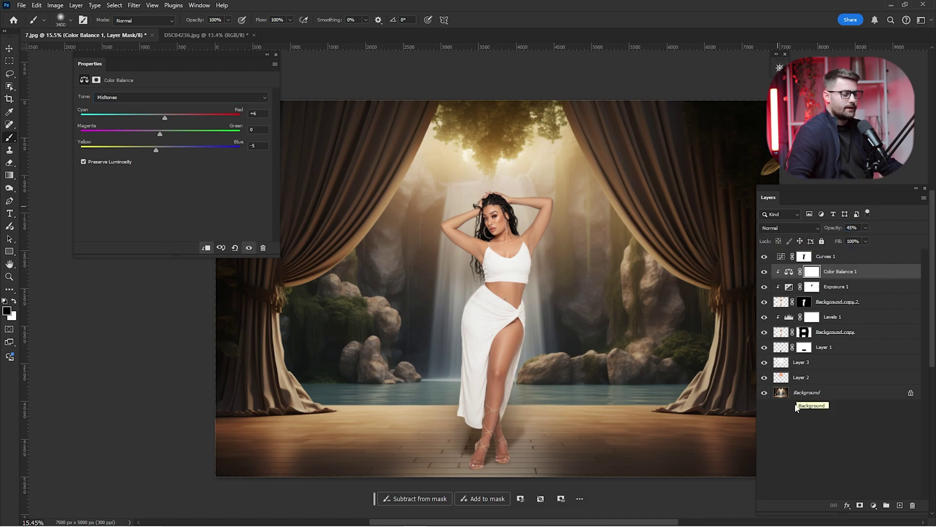
click(806, 392)
Add a Color Balance layer above Background shifting midtones +7 red and -7 yellow
click(874, 505)
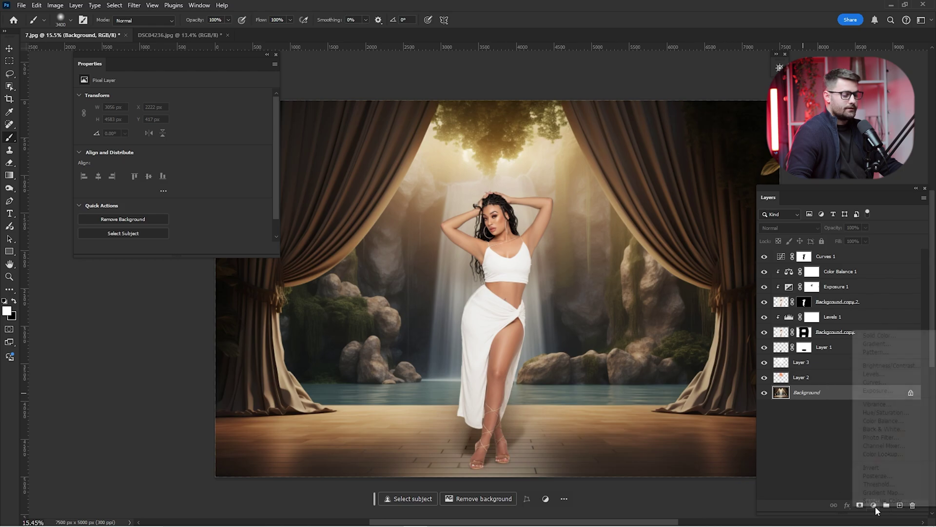
click(883, 421)
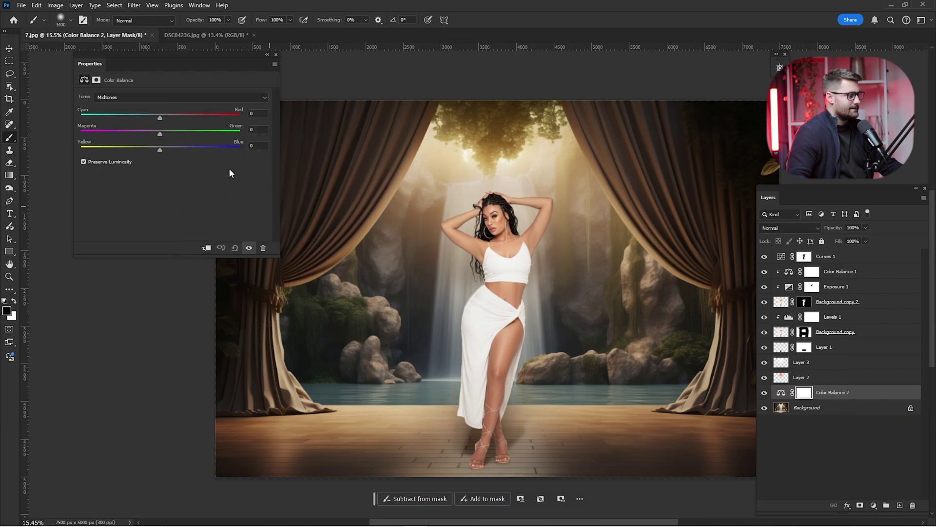
drag(156, 154, 156, 144)
click(267, 55)
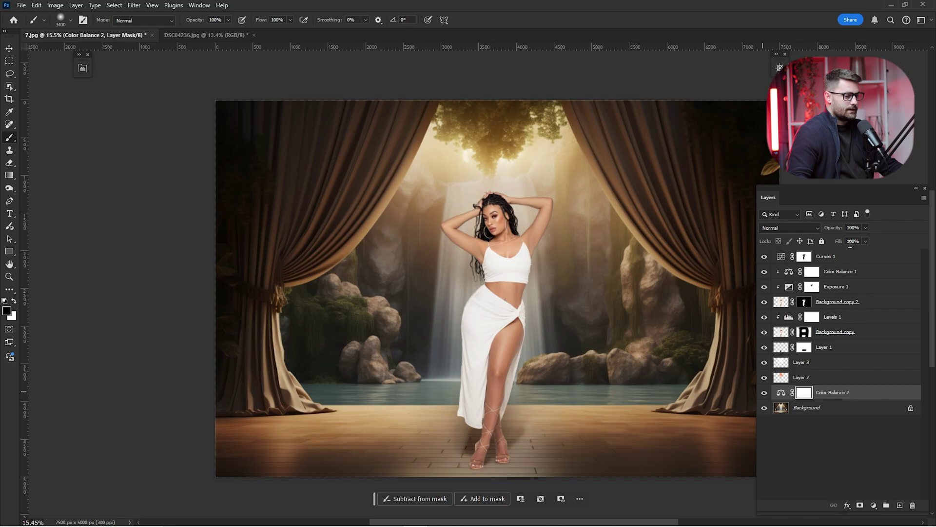
Set Color Balance 2 to 50% opacity and compare the composite against the bare stage
drag(857, 229, 839, 234)
text(50)
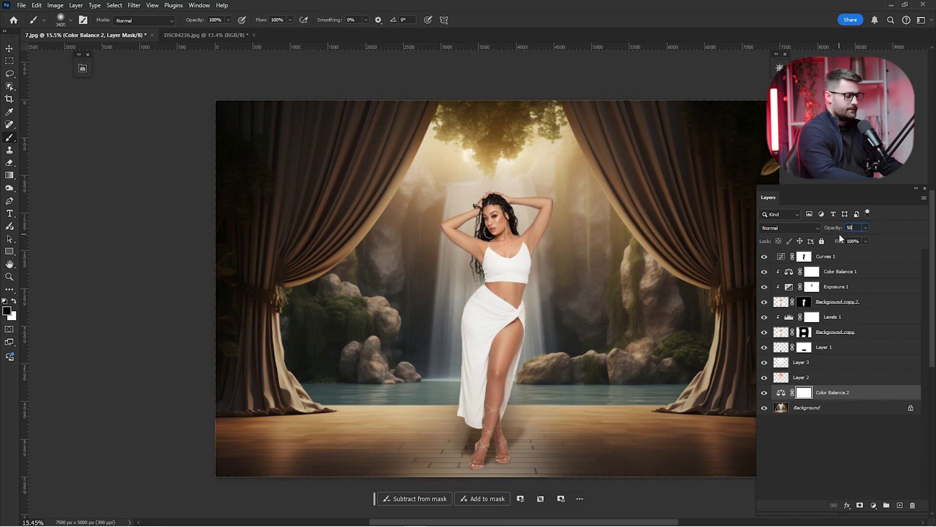
key(Return)
click(835, 257)
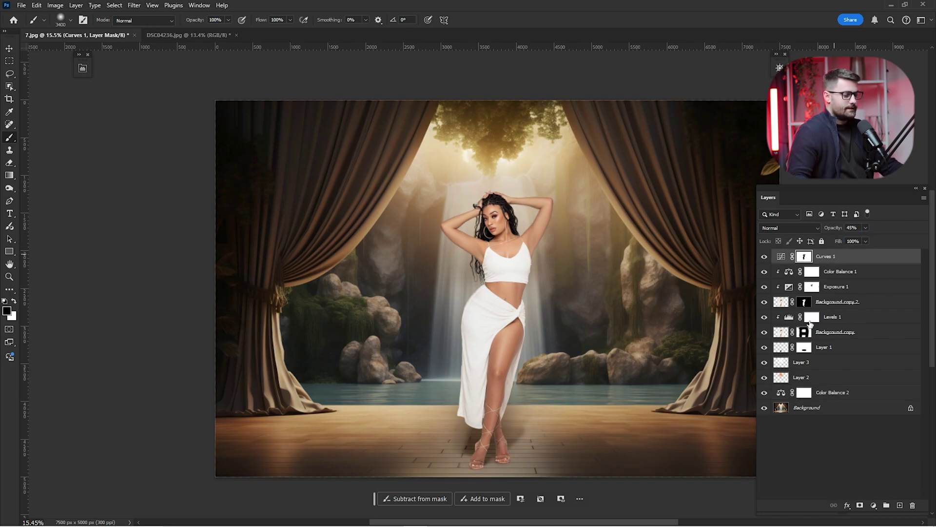
alt+click(765, 408)
alt+click(765, 408)
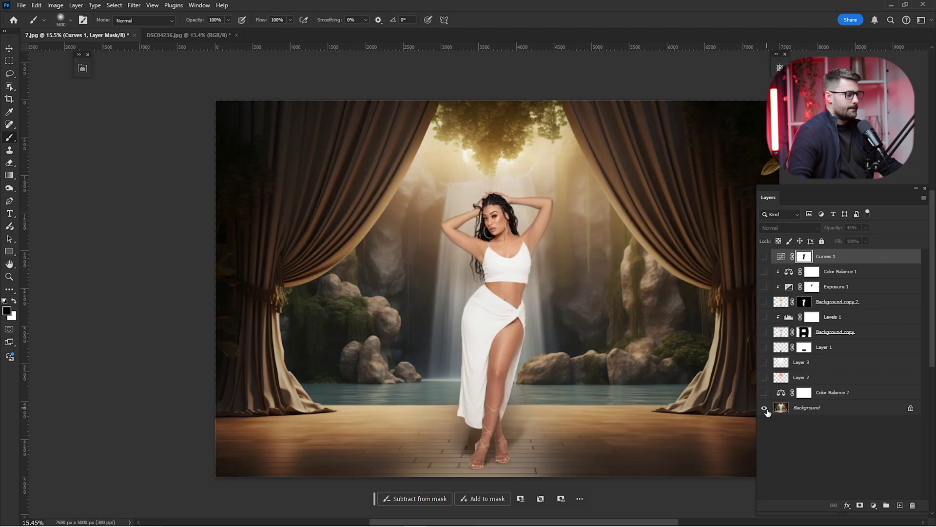
alt+click(765, 408)
alt+click(766, 410)
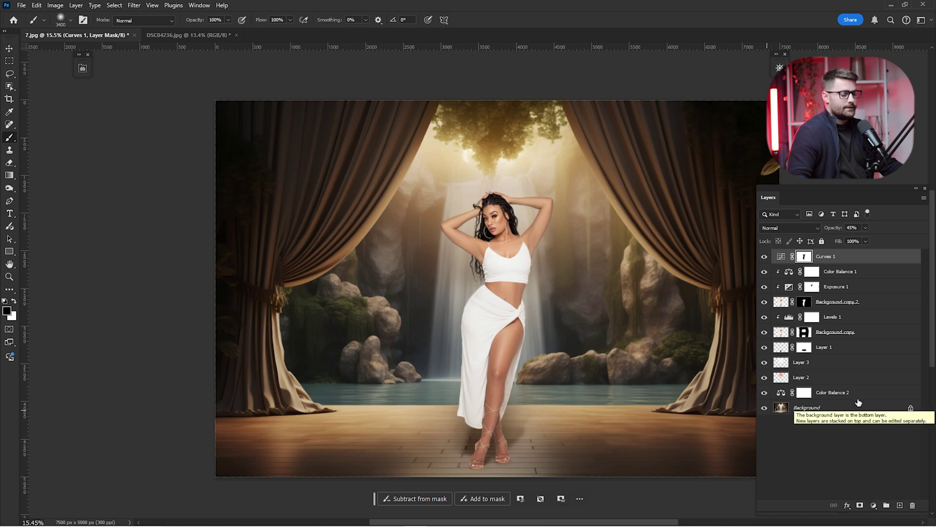
click(844, 410)
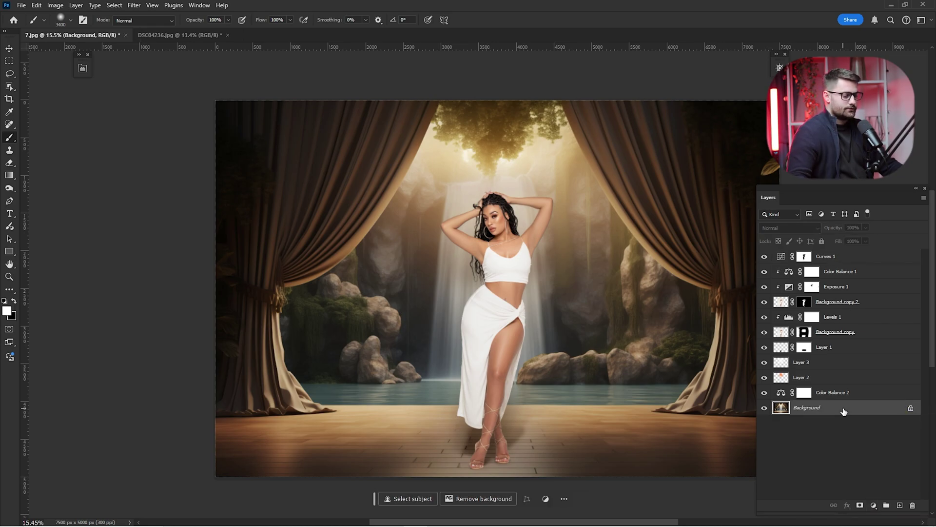
Duplicate the Background layer and start a Tilt-Shift blur on the copy
drag(837, 413, 901, 503)
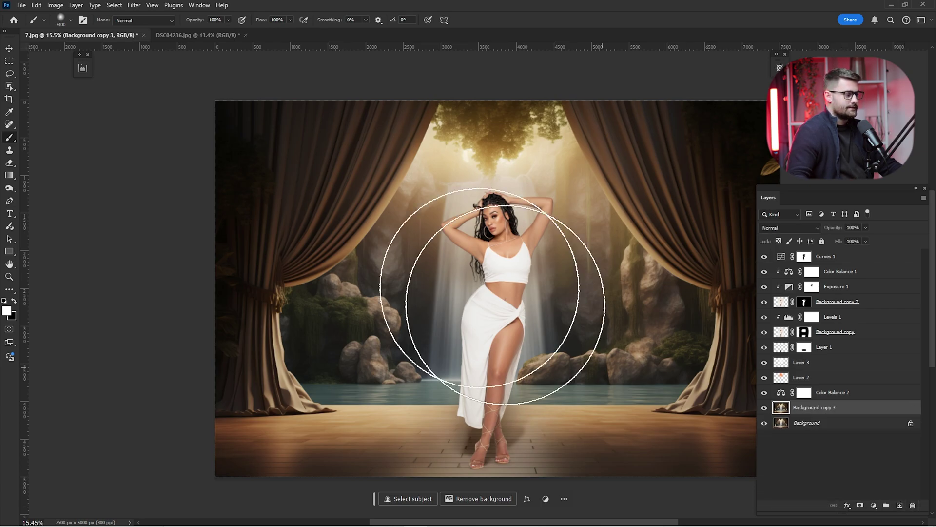
click(131, 7)
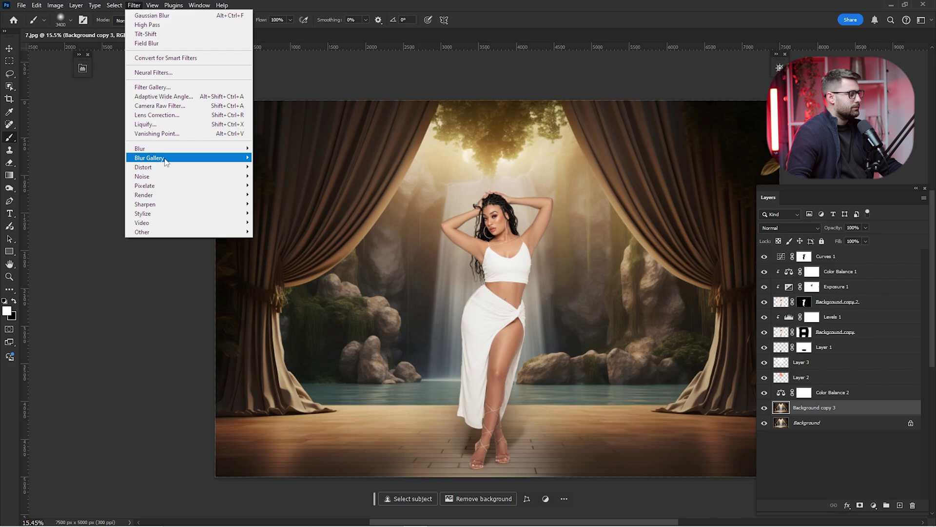
mouse_move(166, 158)
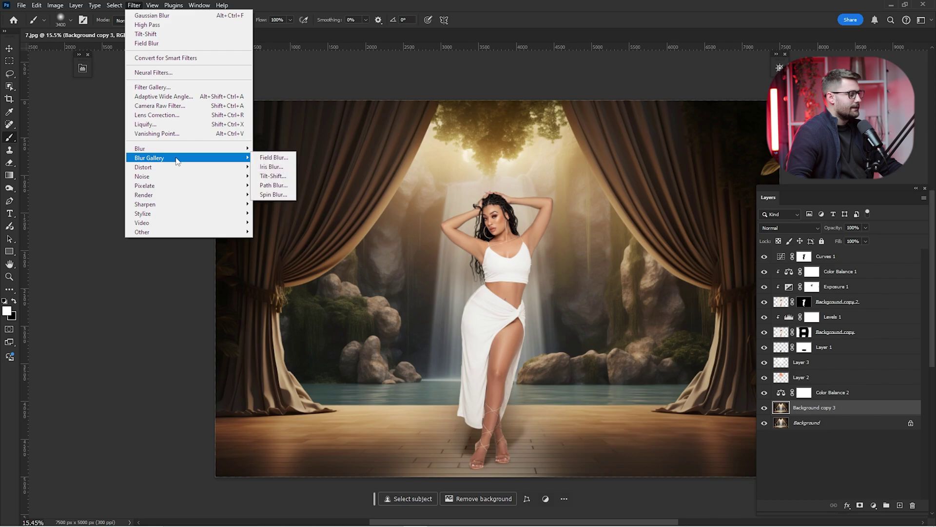
click(275, 179)
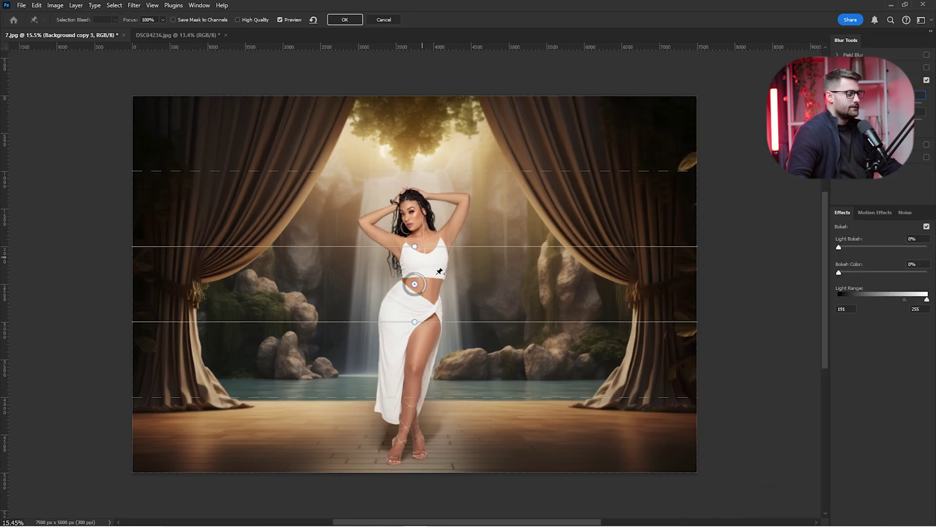
Place the tilt-shift focus band at the model's feet, tune the blur amount, and apply it
drag(438, 305, 431, 461)
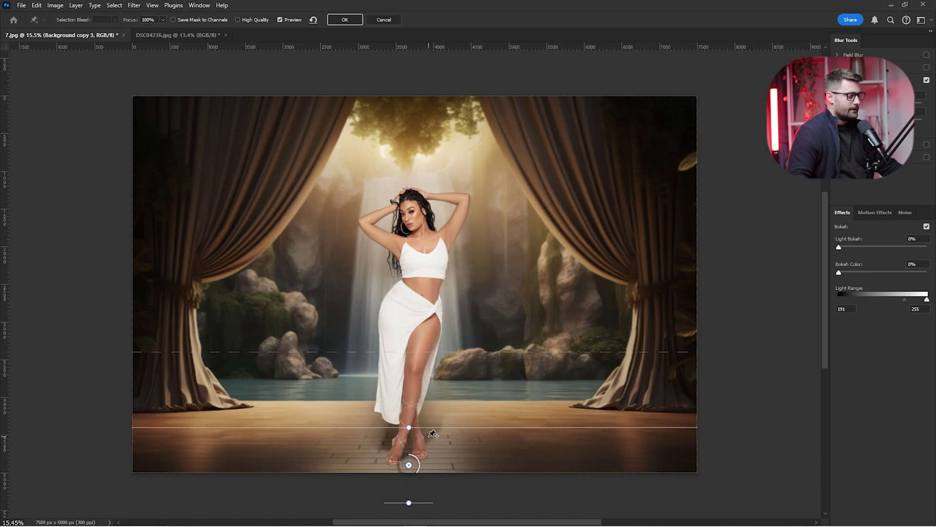
drag(433, 427, 432, 423)
drag(438, 460, 436, 453)
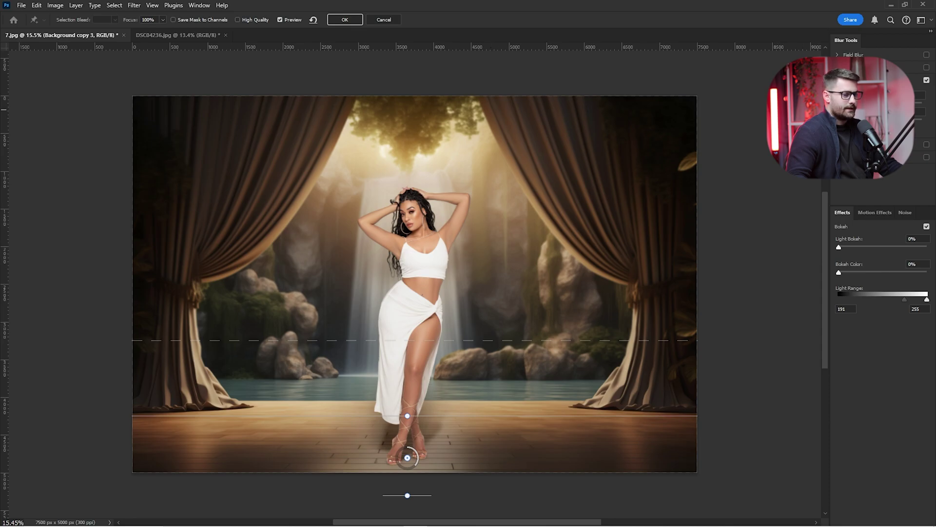
mouse_move(871, 105)
mouse_down()
mouse_move(893, 103)
mouse_move(880, 102)
mouse_up()
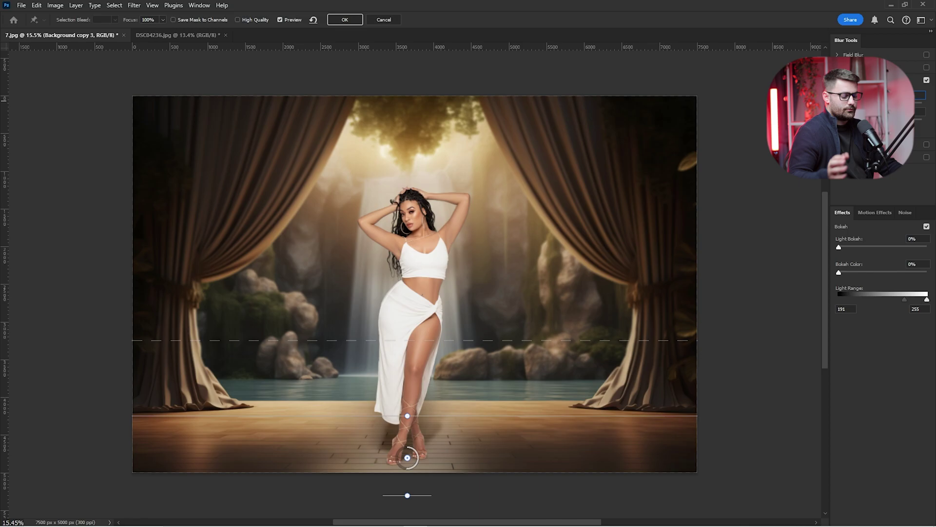
drag(880, 102, 861, 98)
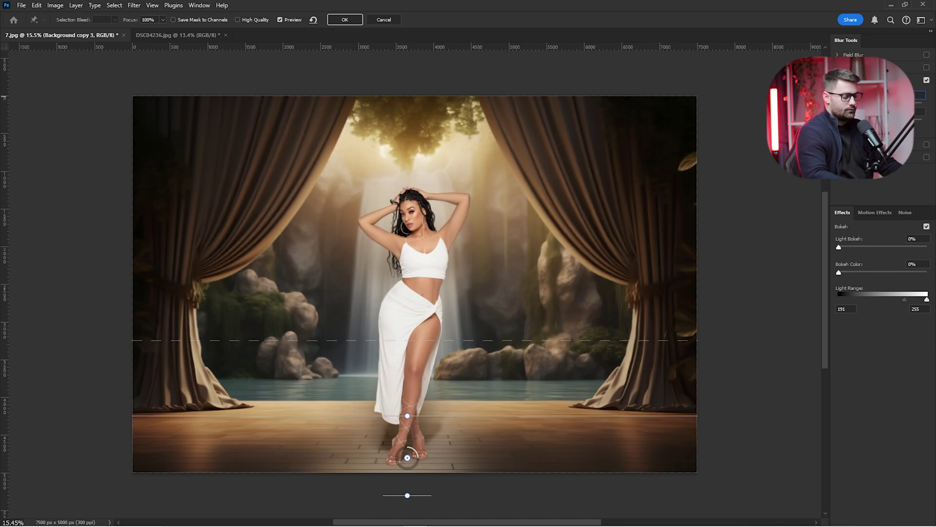
click(344, 19)
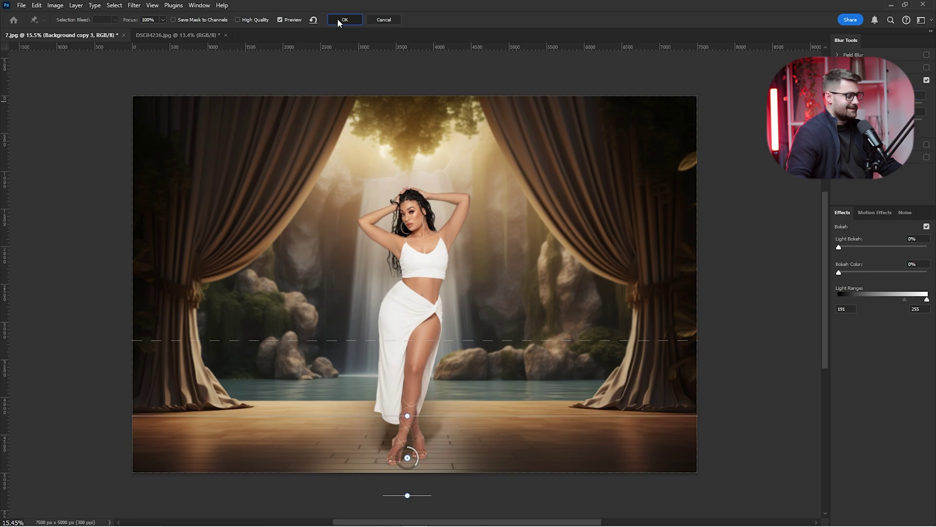
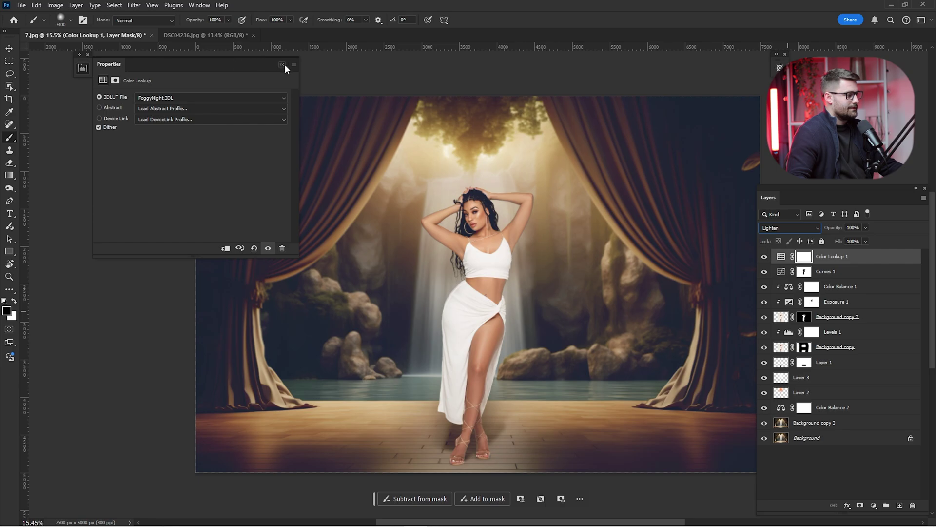
Lower the FoggyNight Color Lookup 1 layer to 10% opacity
click(282, 64)
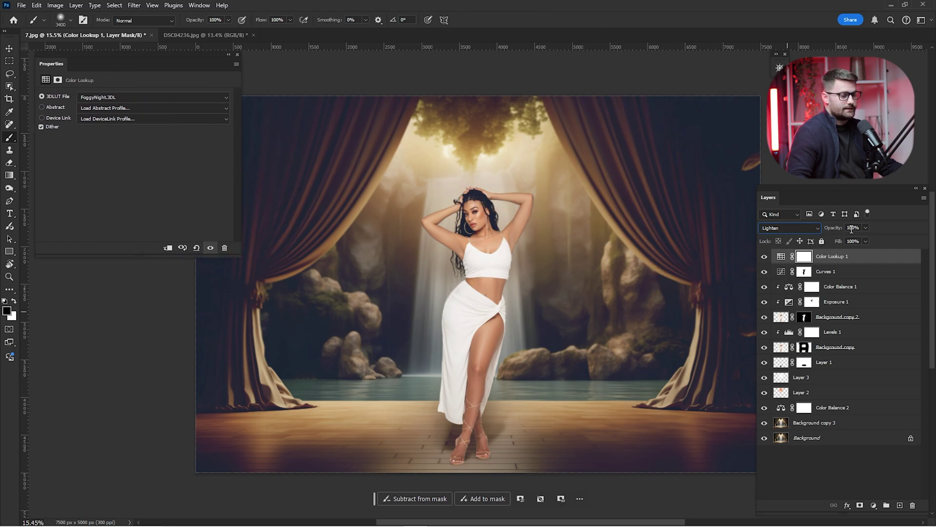
key(BackSpace)
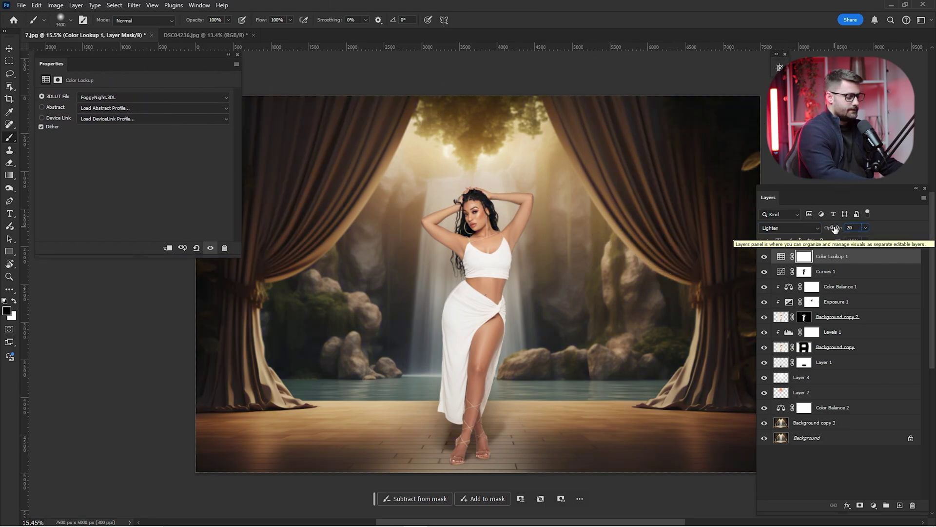
text(10)
key(Return)
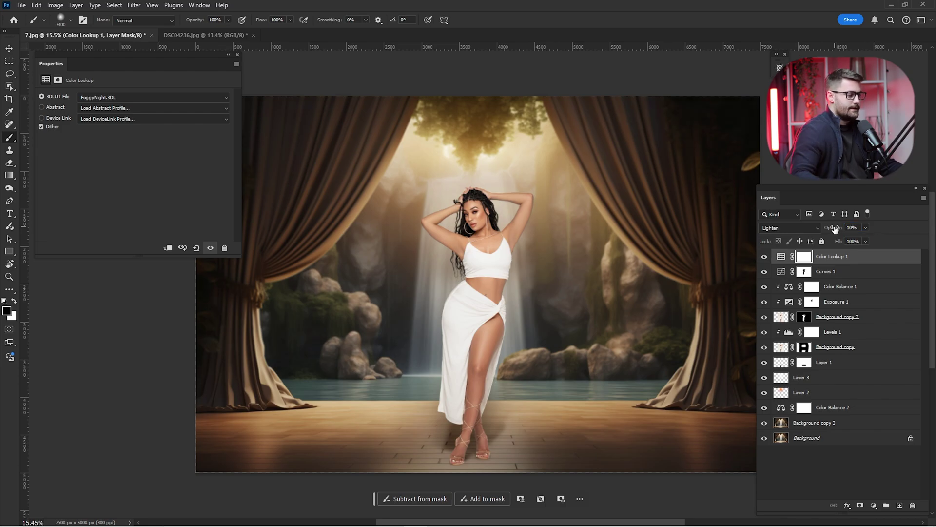
Add a second Color Lookup layer and audition the Fuji ETERNA 250D and Fuji F125 LUTs
click(873, 505)
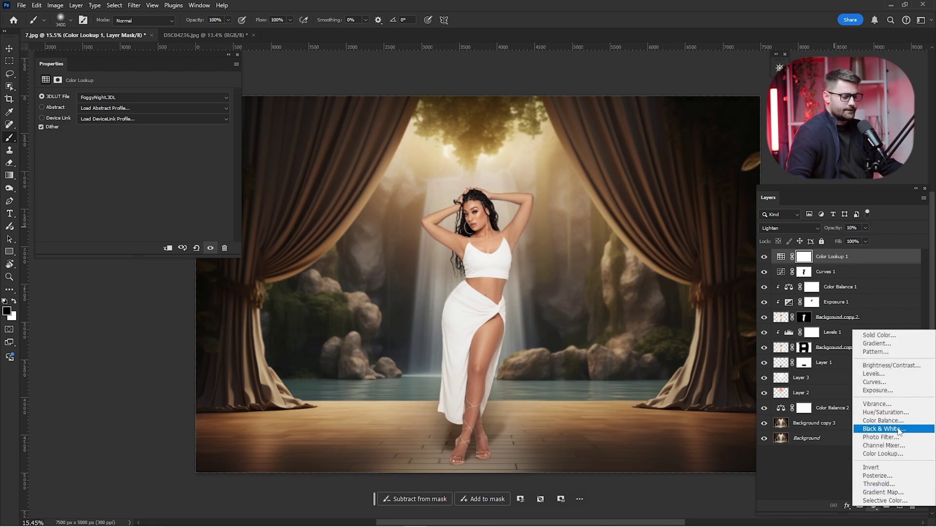
click(884, 453)
click(146, 97)
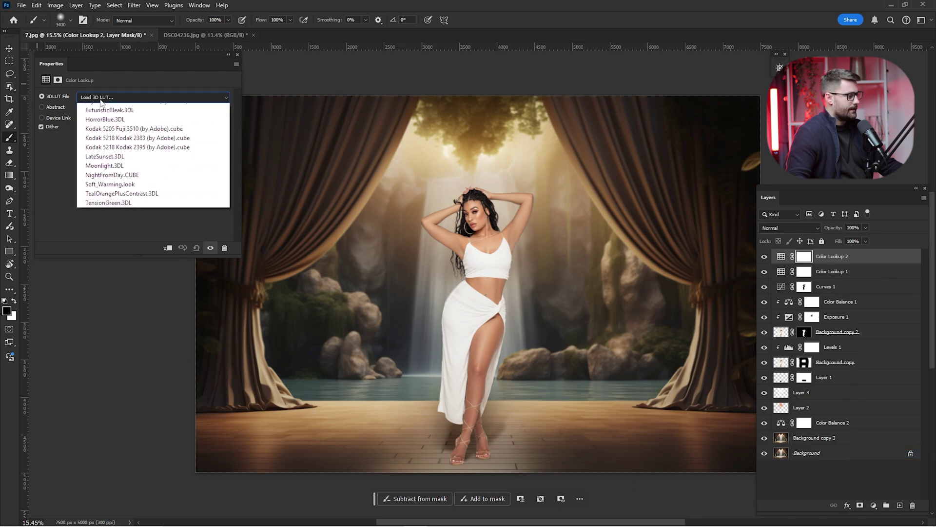
click(157, 215)
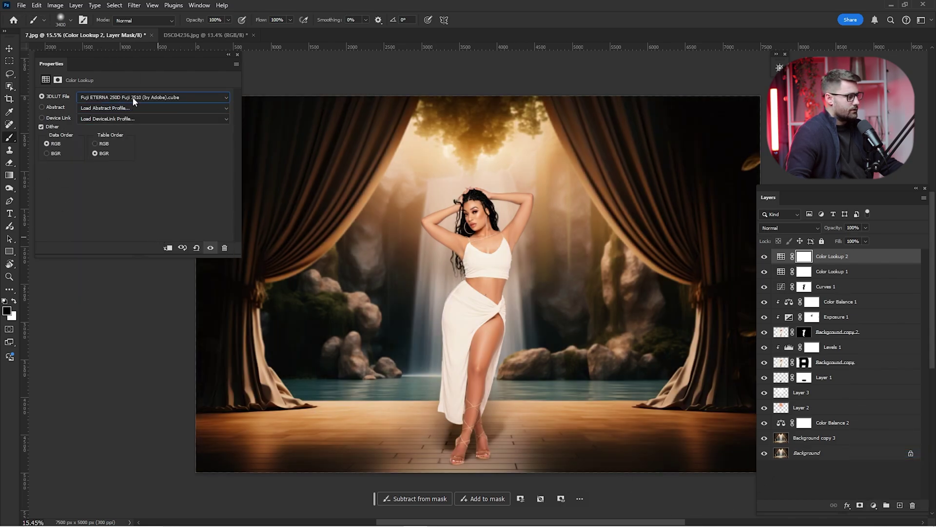
click(134, 99)
click(121, 247)
click(146, 99)
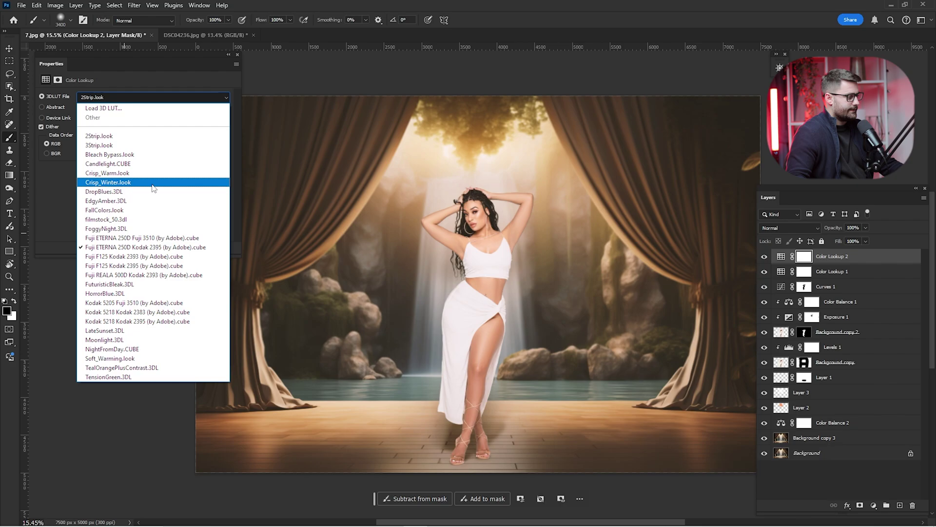
click(156, 256)
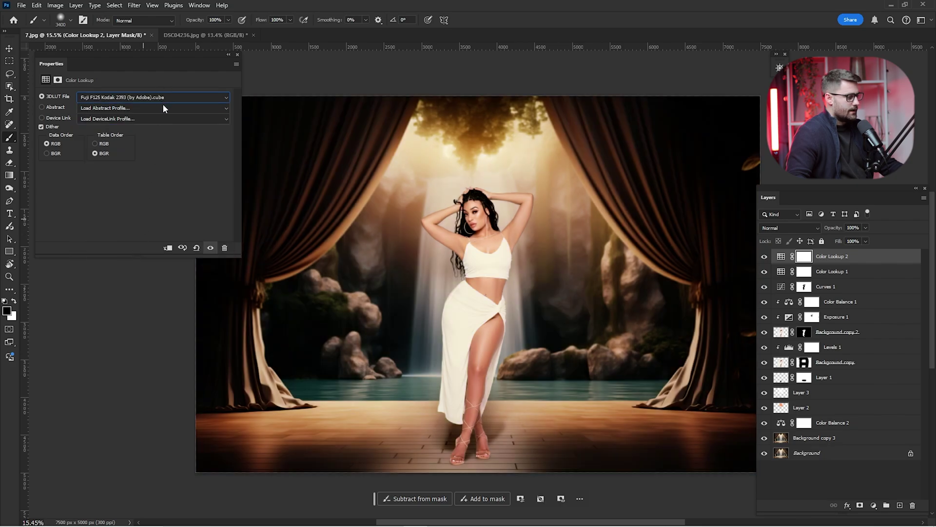
click(165, 99)
click(141, 266)
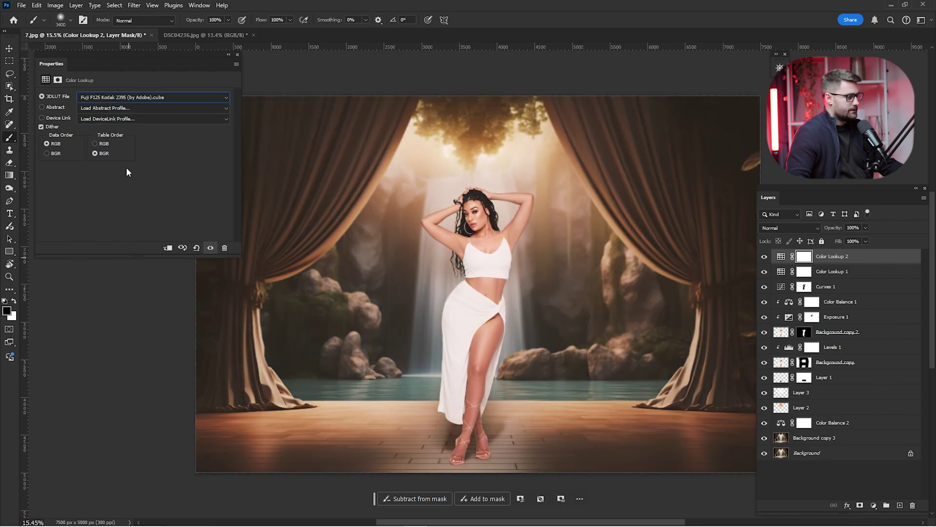
Audition the REALA 500D, Kodak 5205 and 5218 LUTs, then settle on Fuji ETERNA 250D Fuji 3510
click(121, 100)
click(130, 252)
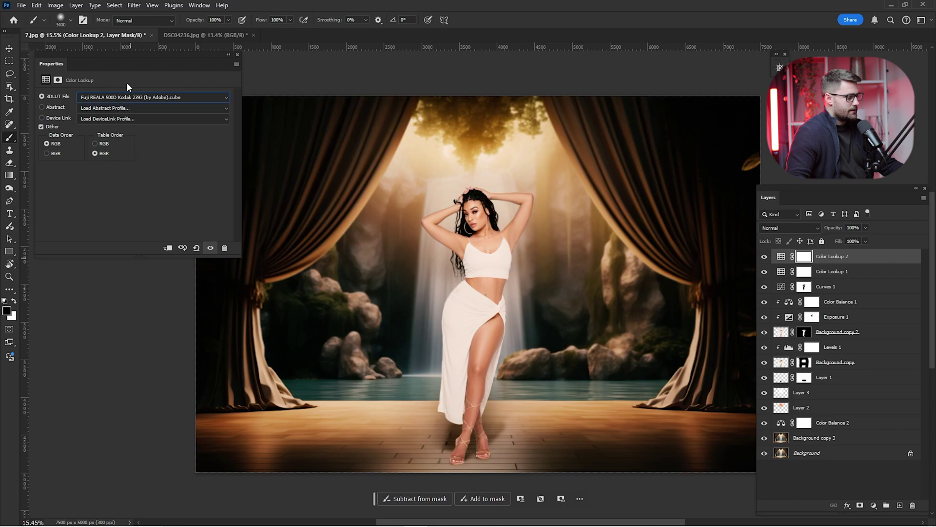
click(128, 98)
click(134, 296)
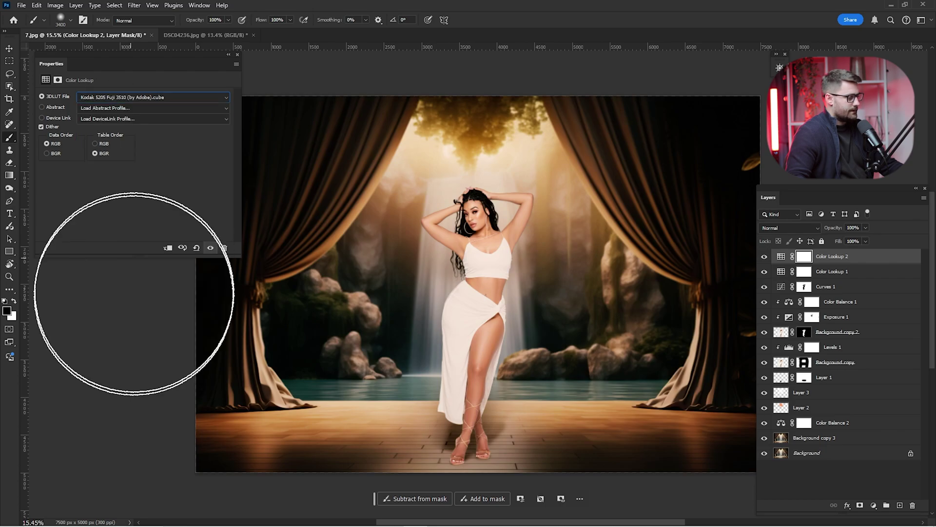
click(148, 97)
click(134, 299)
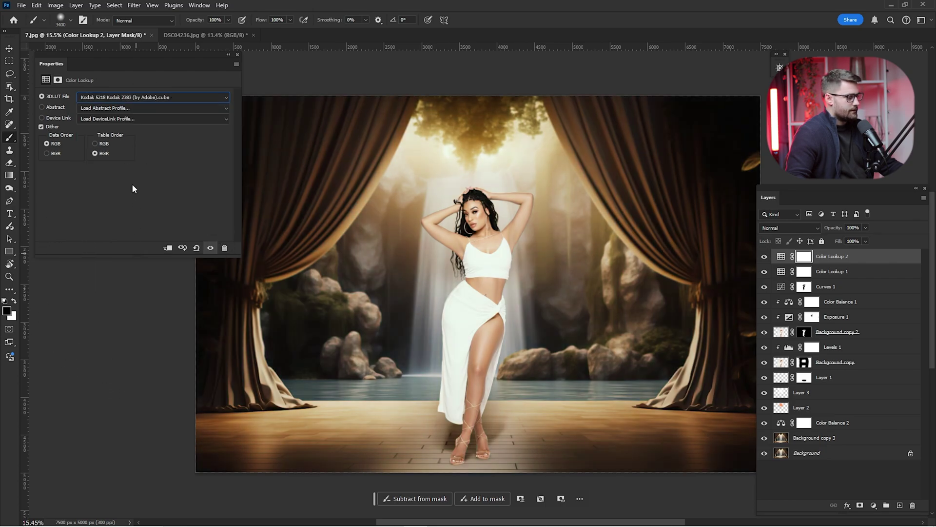
click(137, 100)
click(141, 321)
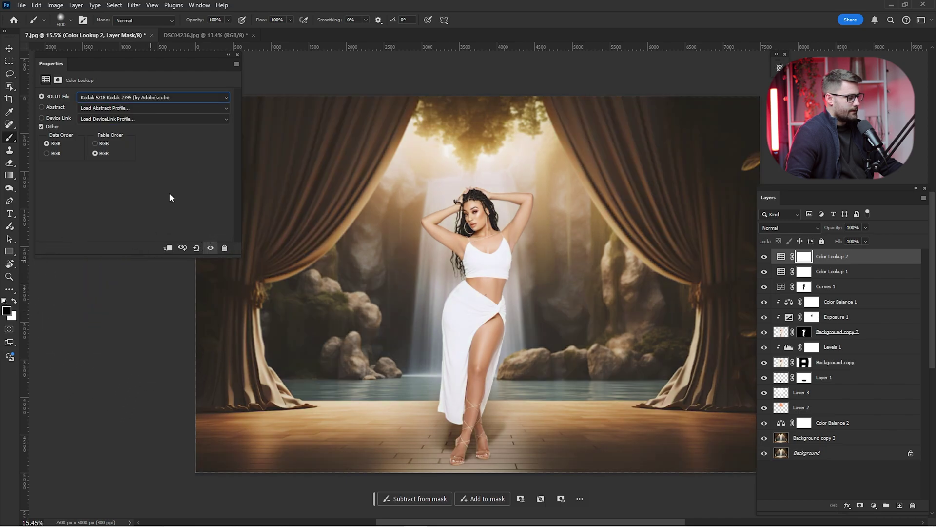
click(139, 99)
click(142, 237)
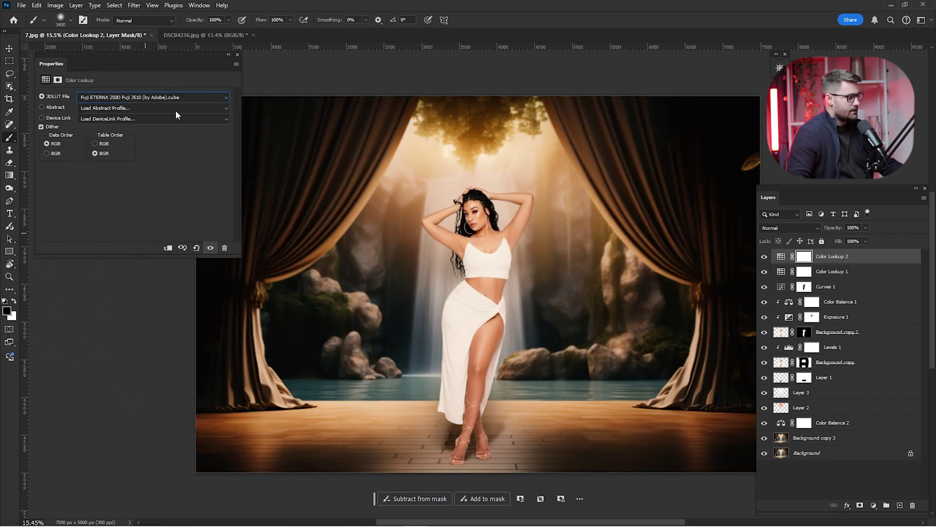
click(233, 55)
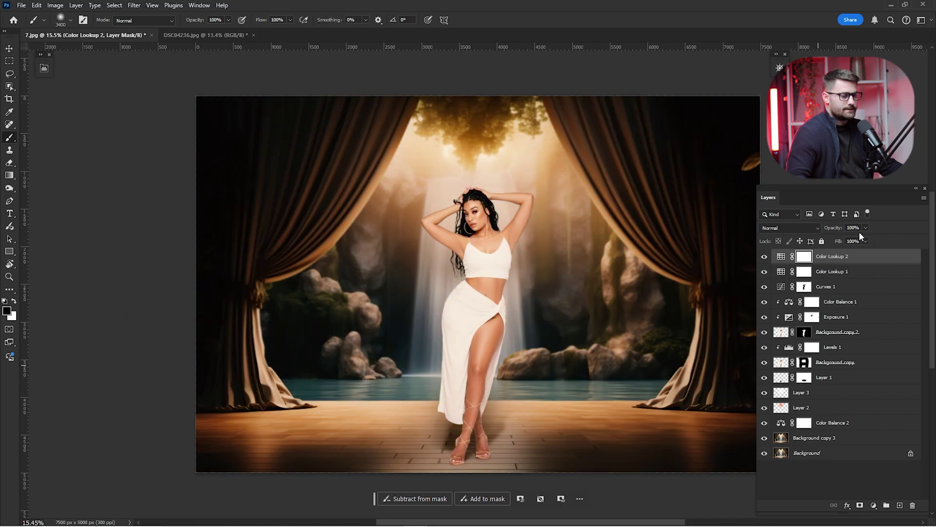
Set the second lookup to 25% opacity and compare the composite against the Background alone
text(25)
key(Return)
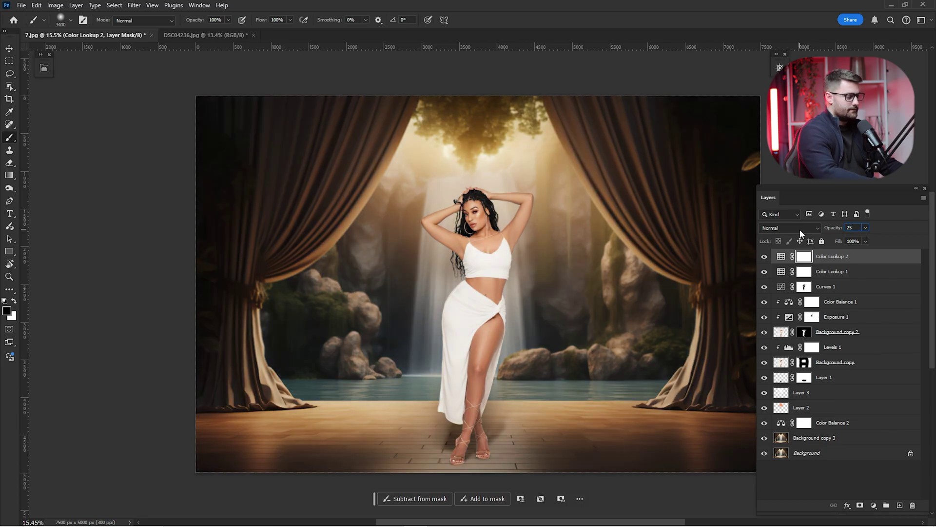
shift+click(825, 441)
alt+click(766, 453)
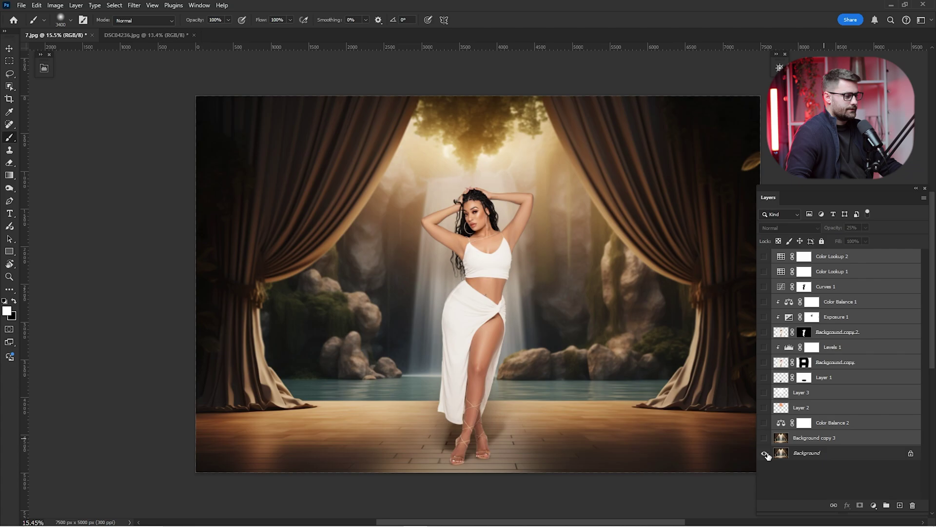
alt+click(765, 453)
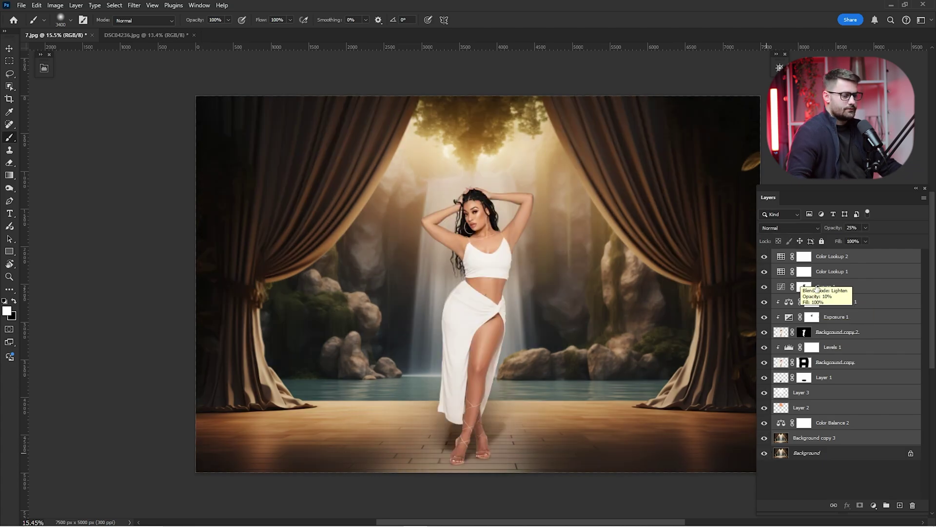
Merge all layers above Background into one and toggle it on and off to compare up close
right_click(818, 289)
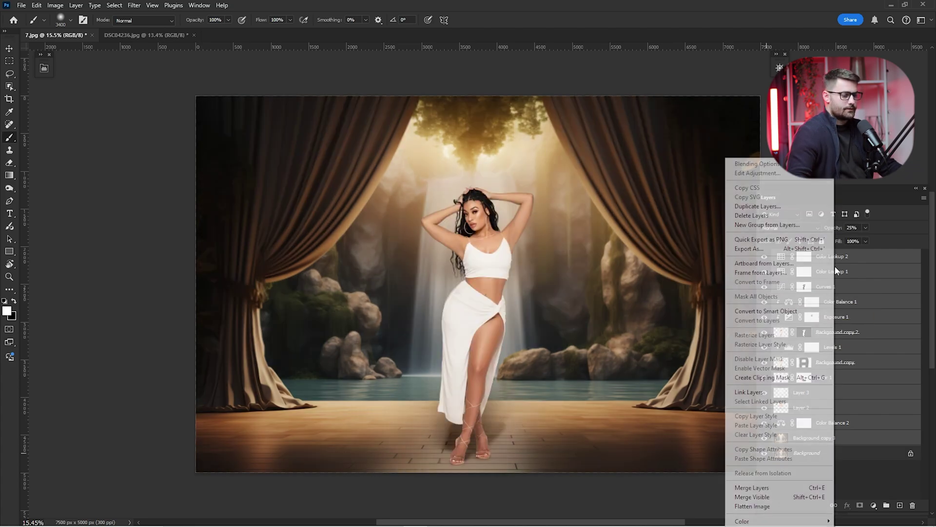
click(752, 488)
click(765, 258)
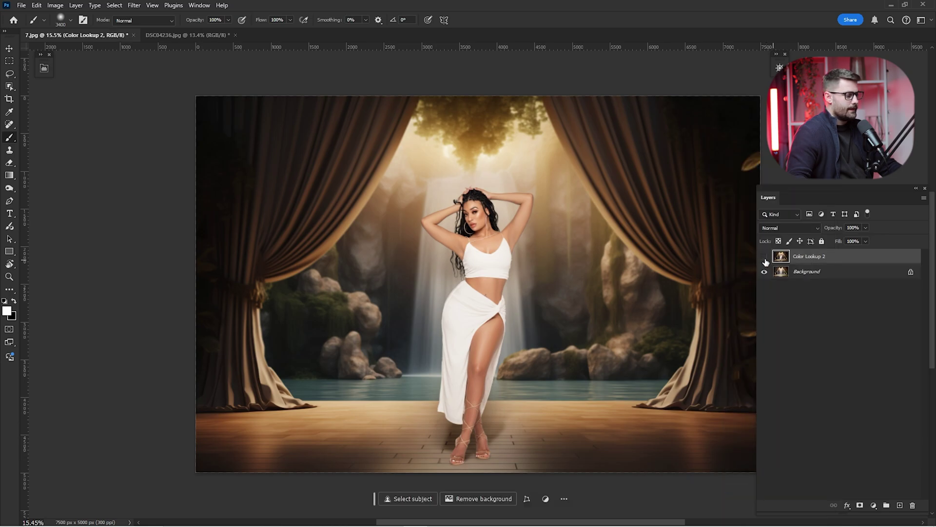
click(765, 257)
click(764, 258)
click(764, 257)
drag(528, 239, 762, 239)
click(764, 256)
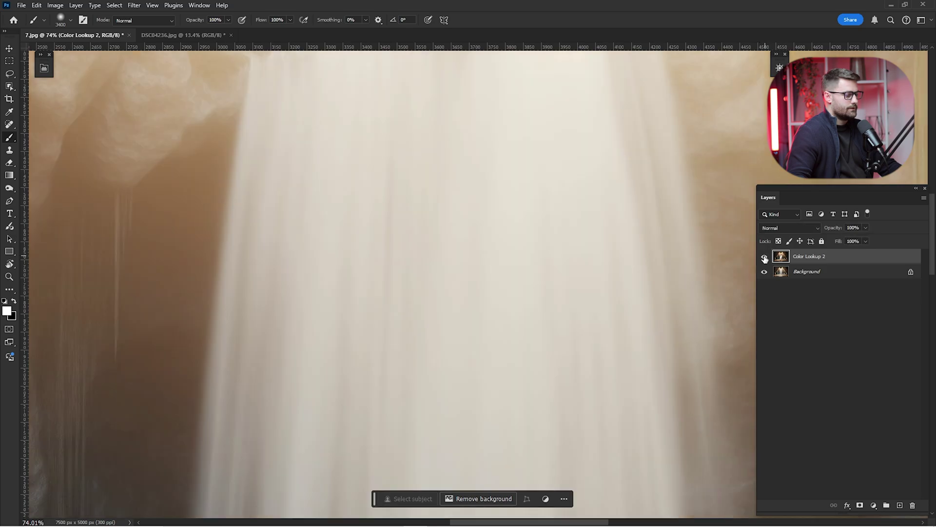
click(764, 256)
key(ctrl+0)
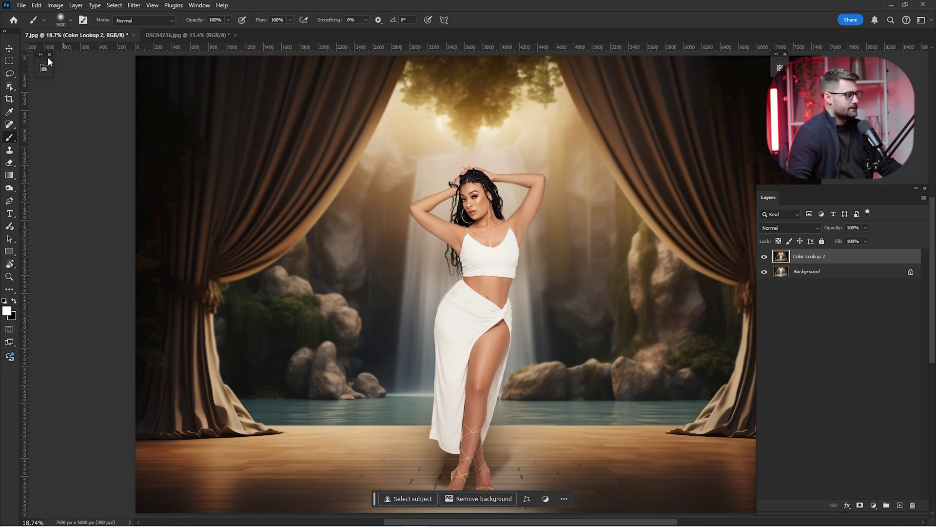
Expand the Color Grade - Light Skin action set and play the A1 and A2 grades
click(199, 6)
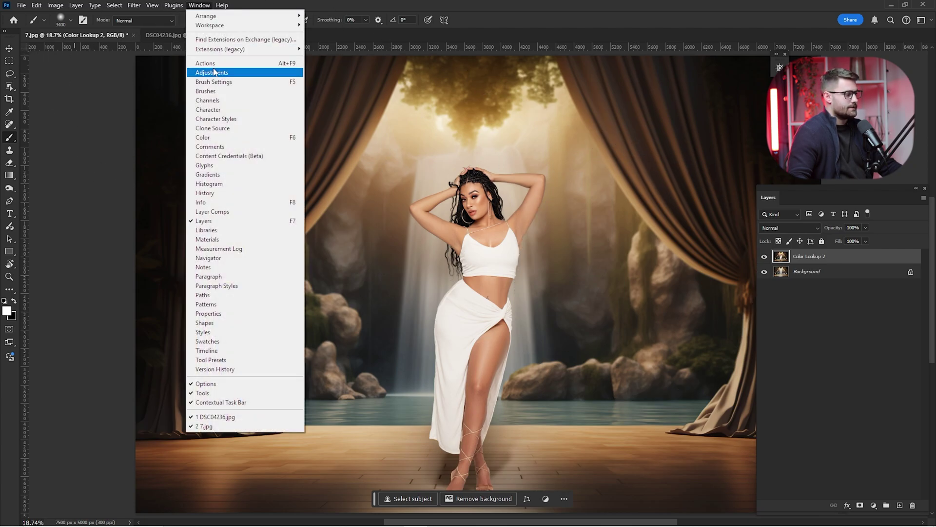
click(209, 64)
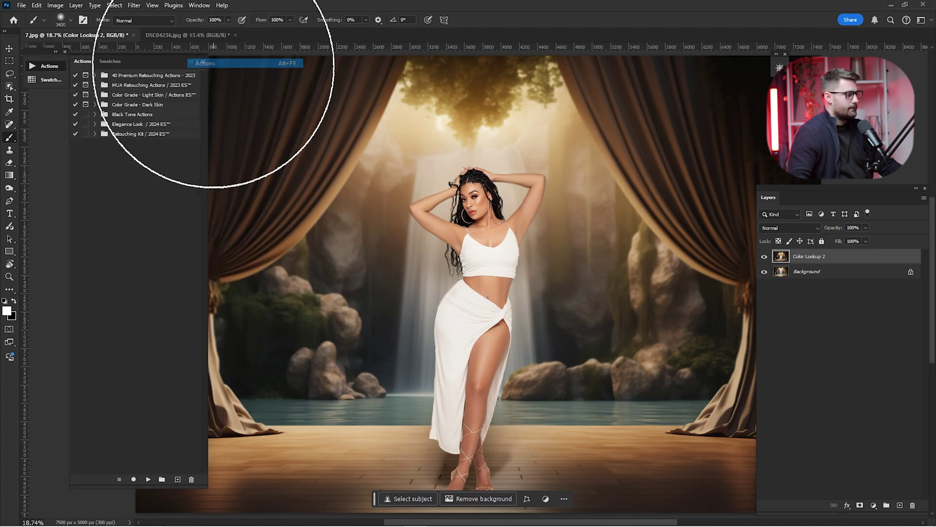
click(96, 95)
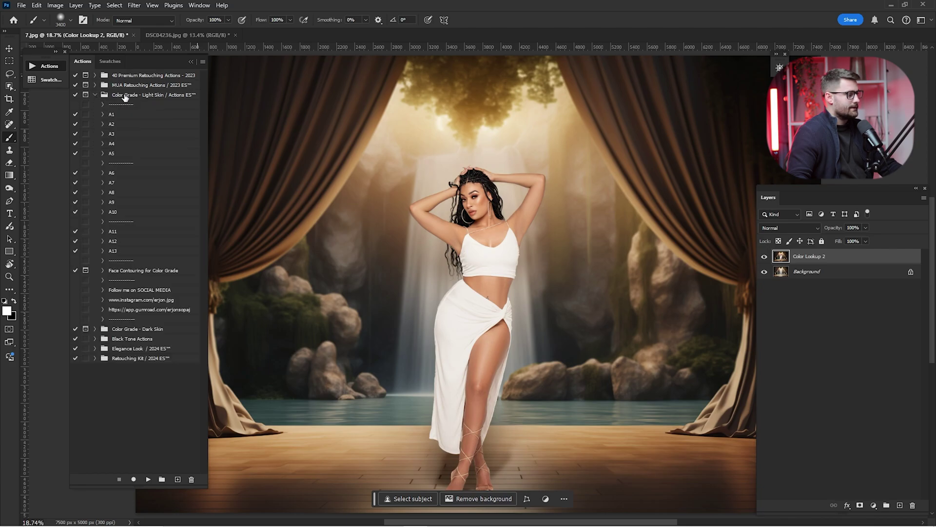
click(124, 96)
click(119, 116)
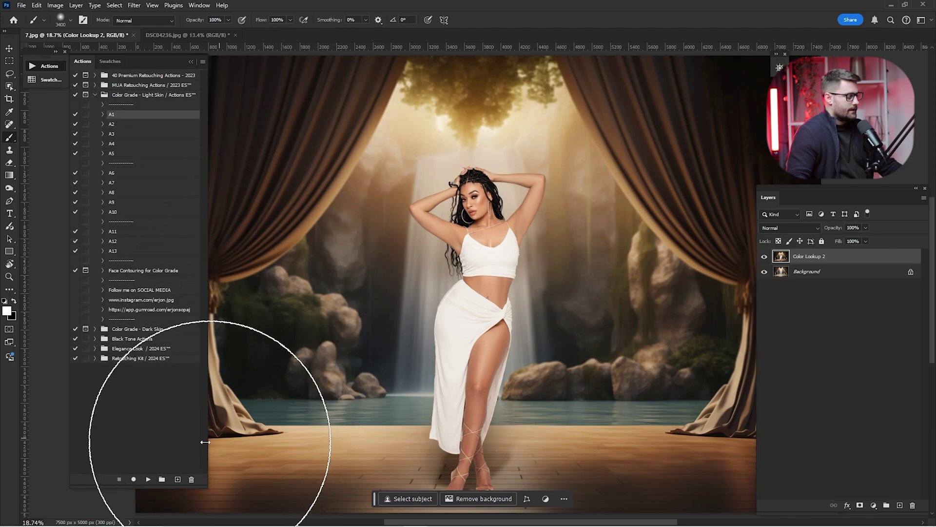
click(148, 479)
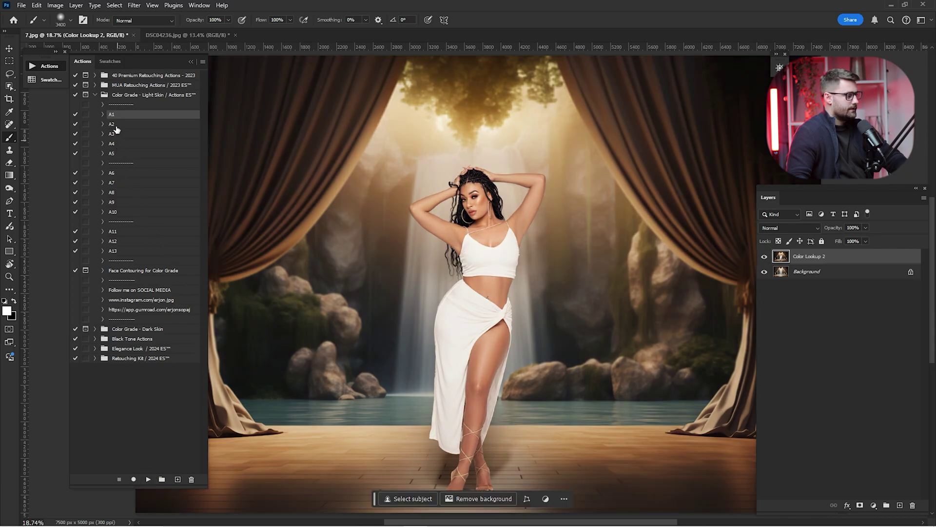
click(116, 124)
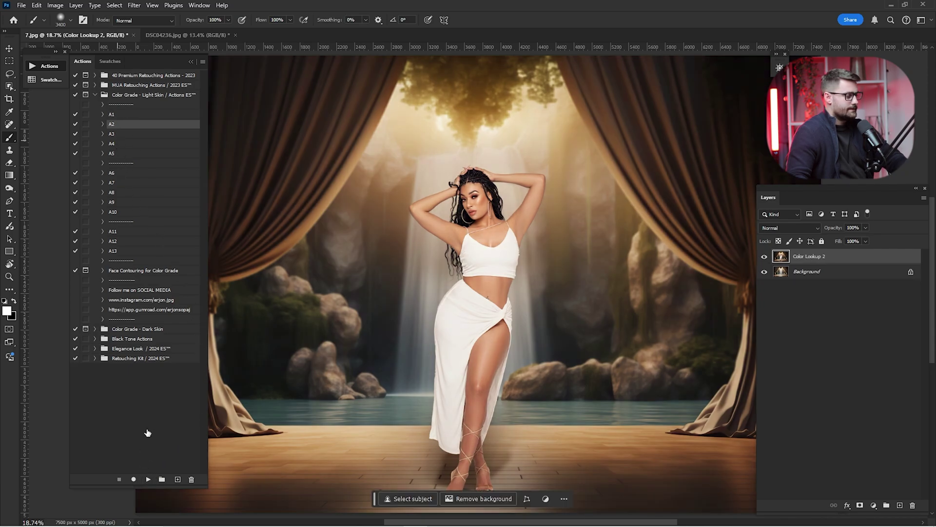
click(148, 479)
Trial the A3, A4, A5 and A7 grades, undoing each one
key(ctrl+z)
click(120, 134)
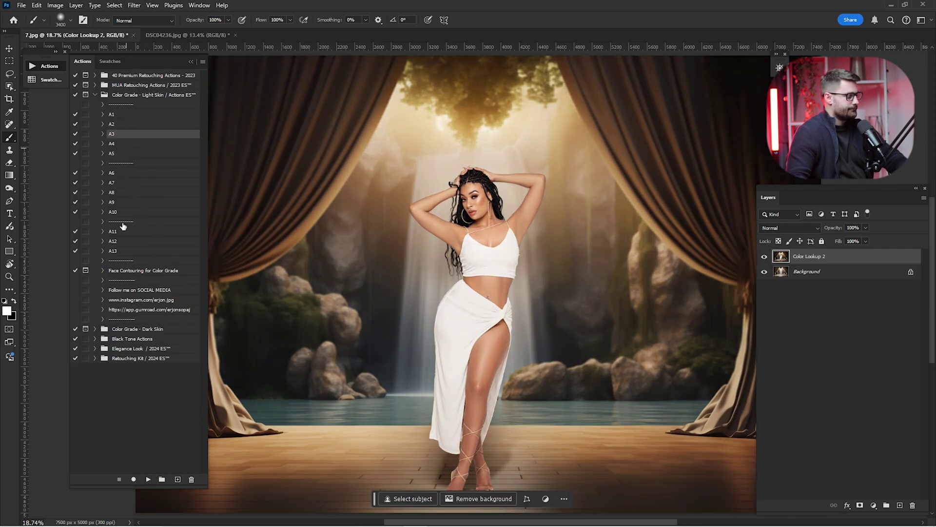
click(148, 479)
key(ctrl+z)
click(120, 145)
click(148, 479)
key(ctrl+z)
click(116, 154)
click(149, 479)
key(ctrl+z)
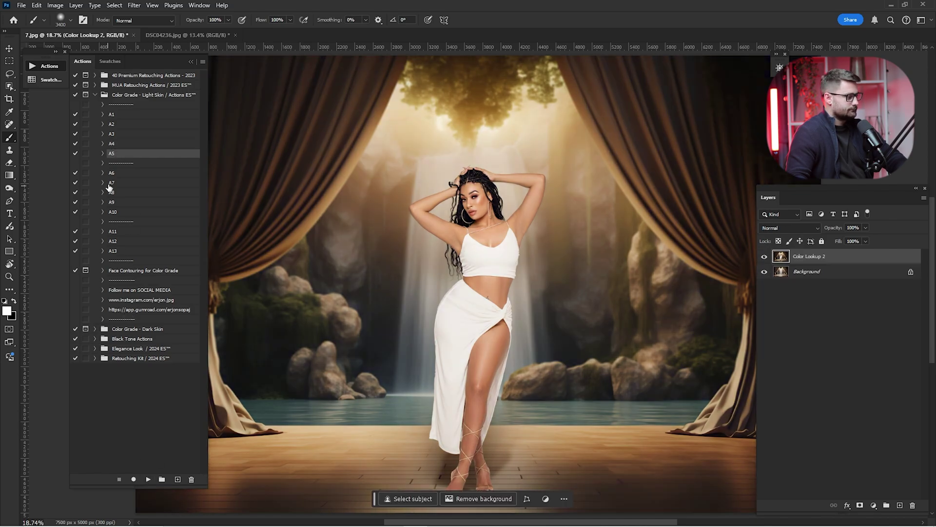
click(112, 184)
click(149, 479)
key(ctrl+z)
Trial the A10, A11 and A12 grades, dismissing the unavailable-command warning
click(115, 214)
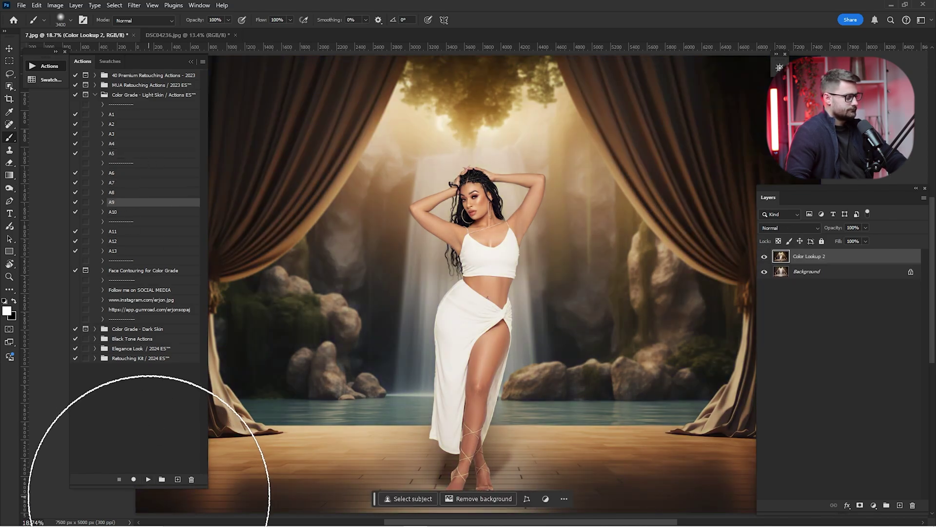
click(148, 479)
key(ctrl+z)
click(117, 232)
click(148, 479)
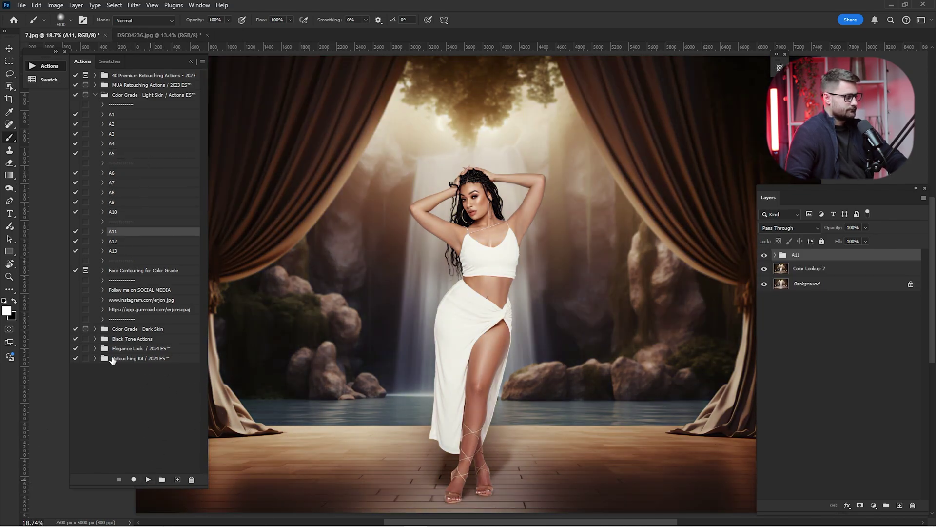
key(ctrl+z)
click(115, 242)
click(148, 479)
click(473, 197)
Delete the leftover A12 adjustment layers and apply the A7 grade
shift+click(833, 304)
key(Delete)
click(103, 241)
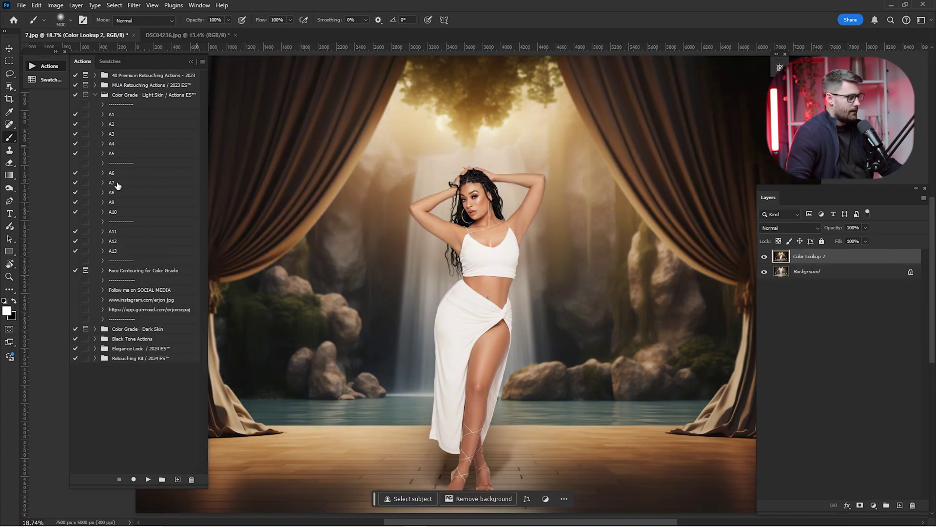
click(117, 184)
click(148, 479)
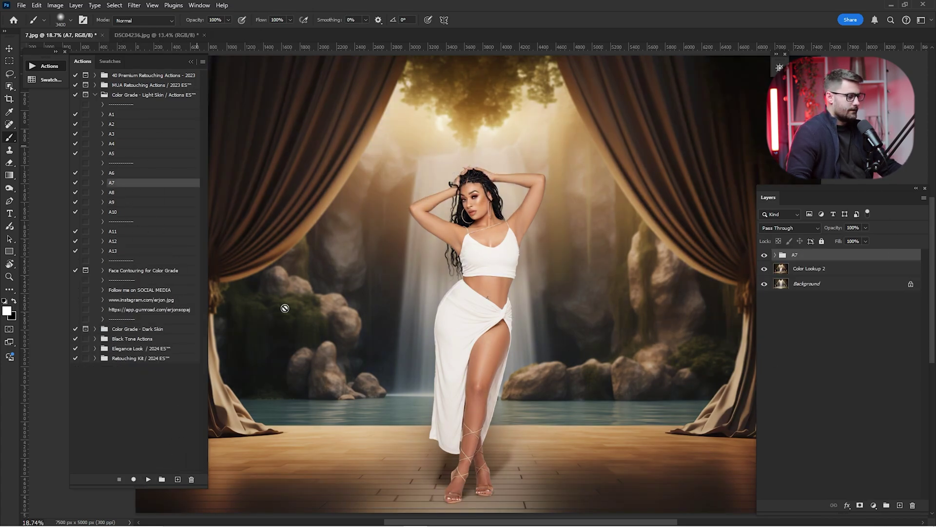
click(192, 62)
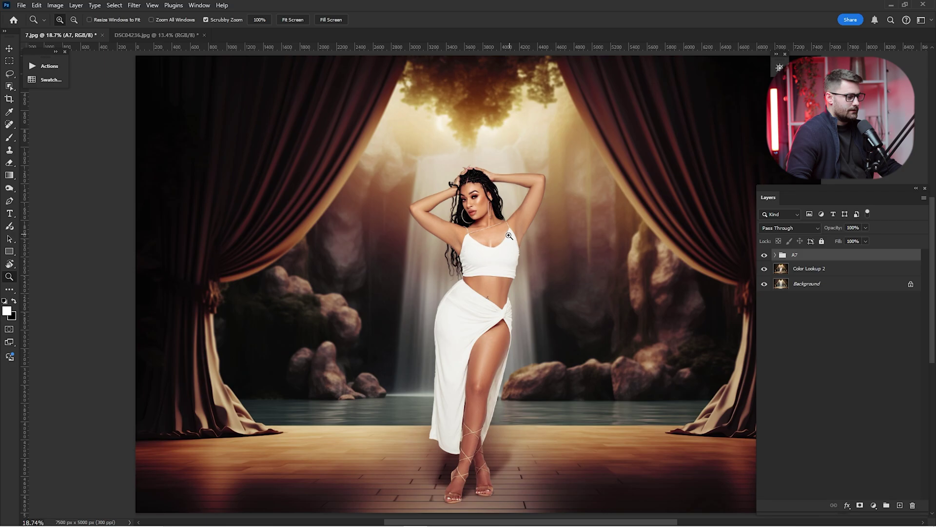
Fit the image on screen and toggle the A7 group and Background-only view to compare
key(ctrl+0)
click(765, 257)
click(765, 257)
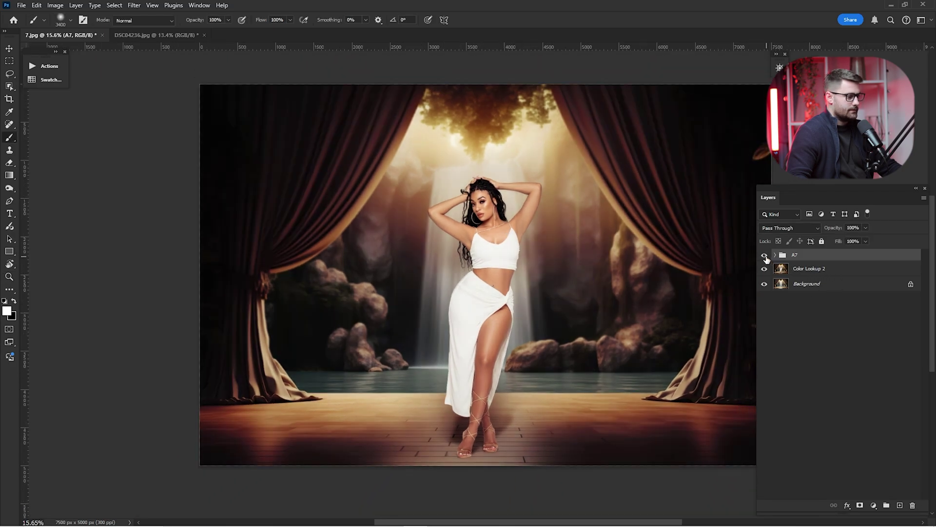
click(766, 257)
click(766, 257)
click(766, 257)
click(765, 257)
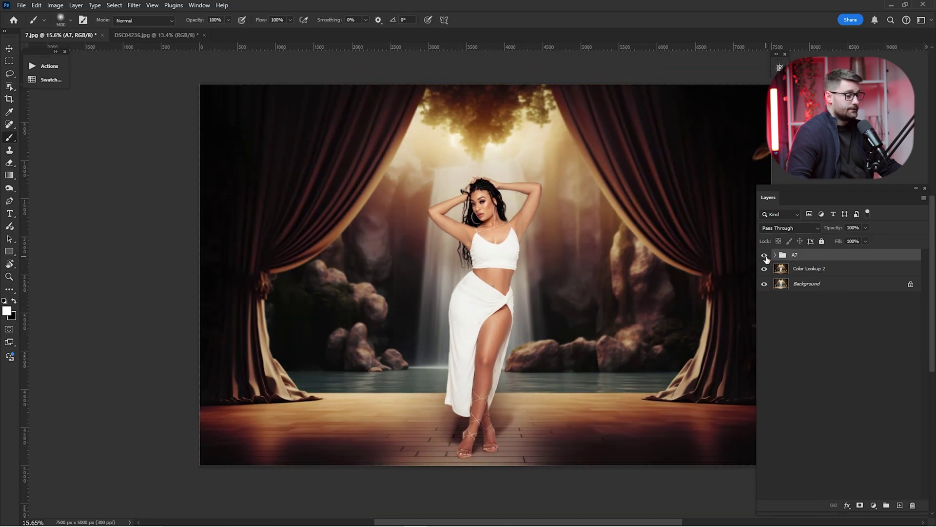
click(766, 256)
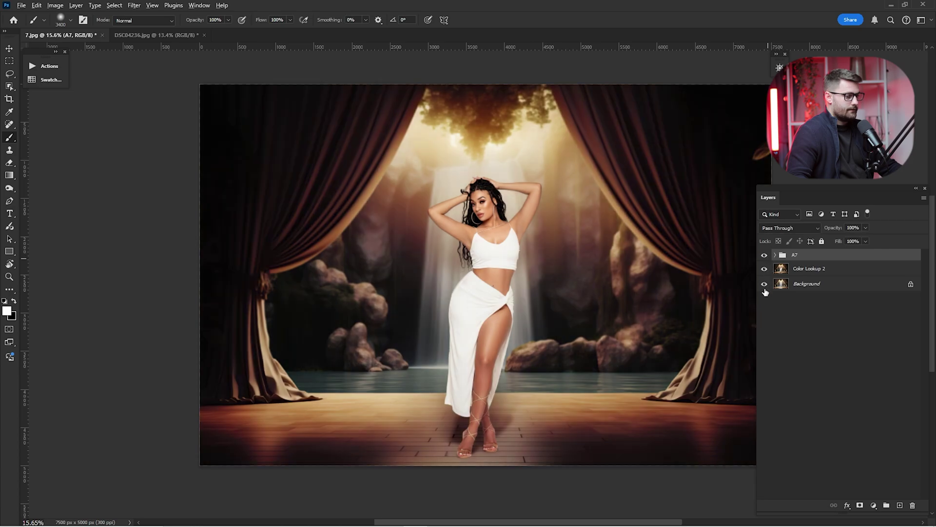
alt+click(765, 284)
alt+click(764, 284)
Compare with Color Lookup 2 hidden, then re-enable A7 and select the A7 group
click(764, 255)
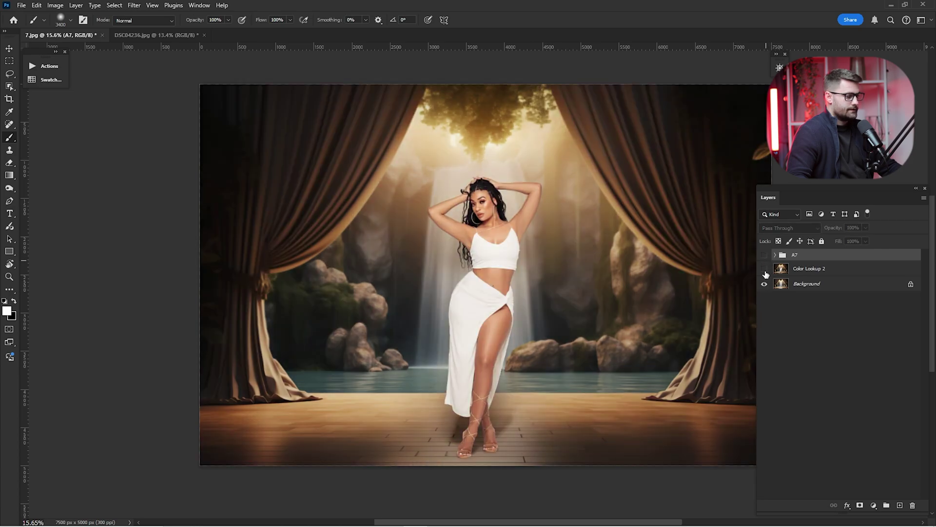
click(764, 268)
click(765, 270)
click(771, 270)
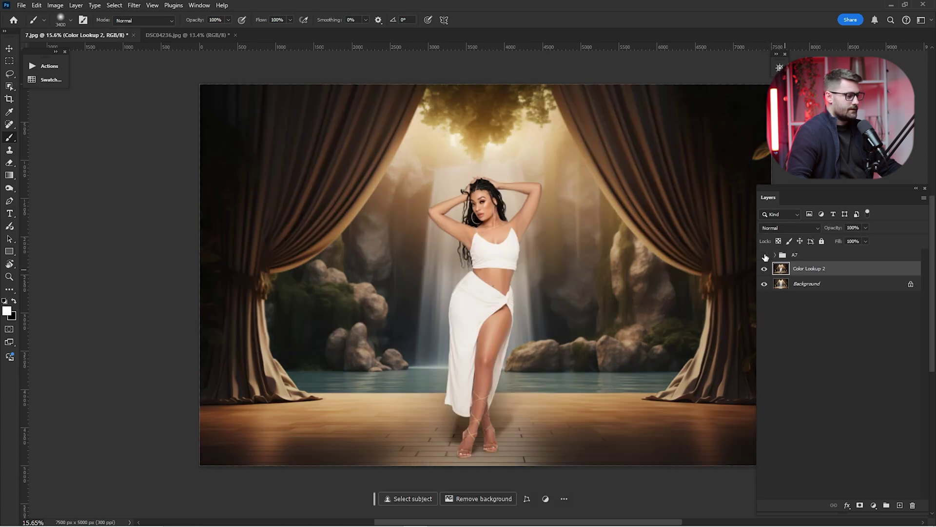
click(764, 255)
click(775, 259)
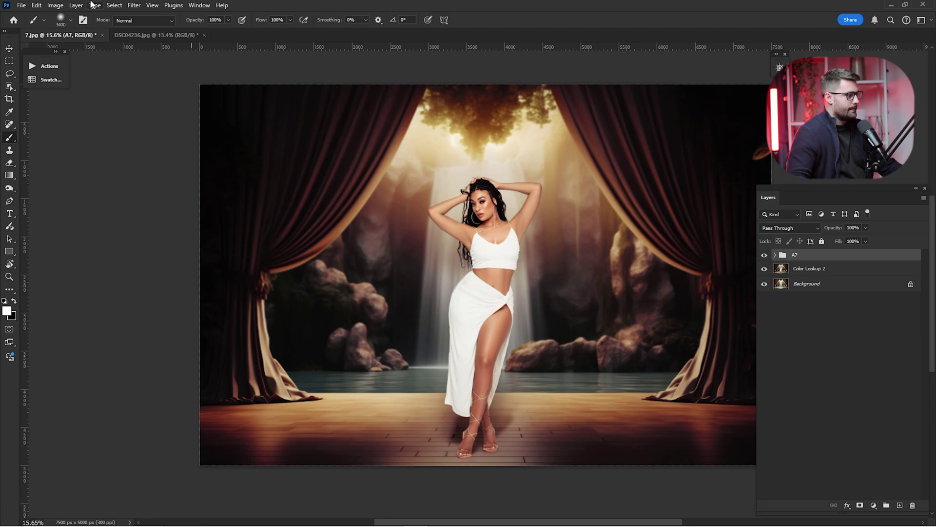
click(775, 255)
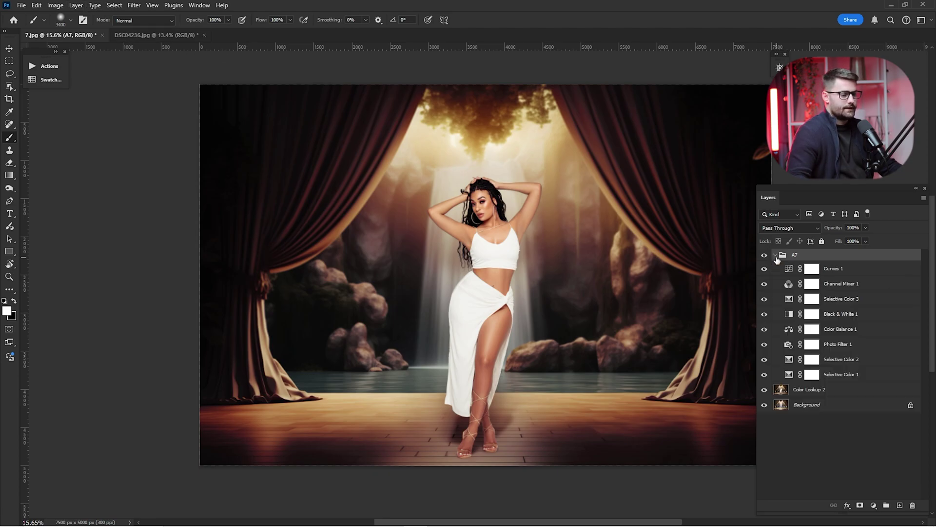
click(775, 255)
click(176, 35)
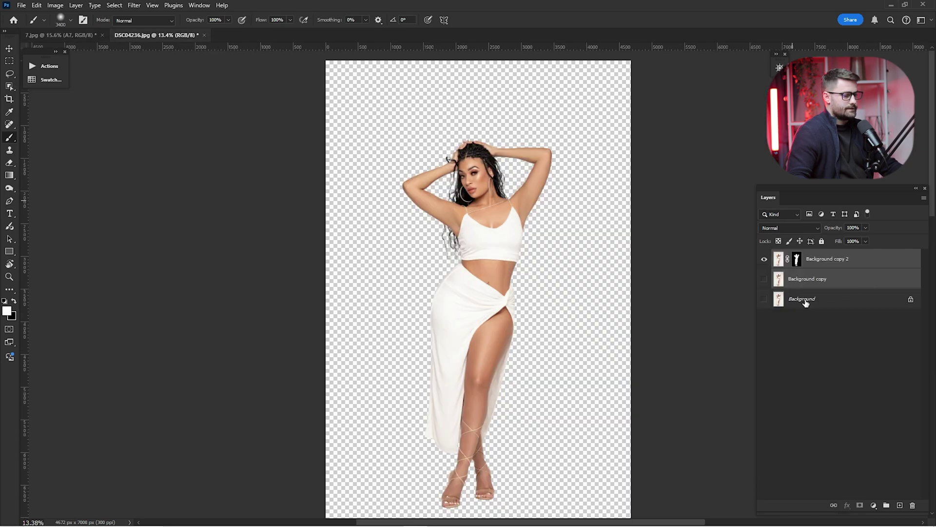
click(764, 279)
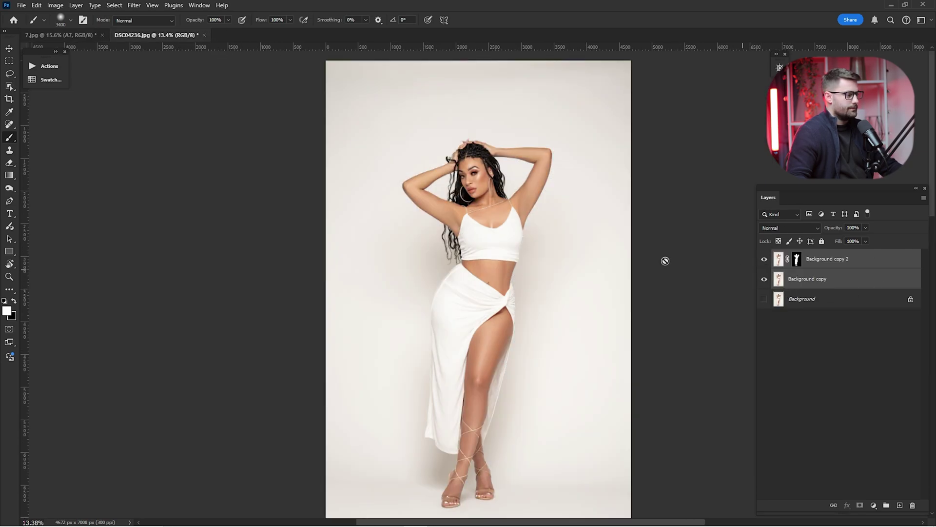
click(45, 33)
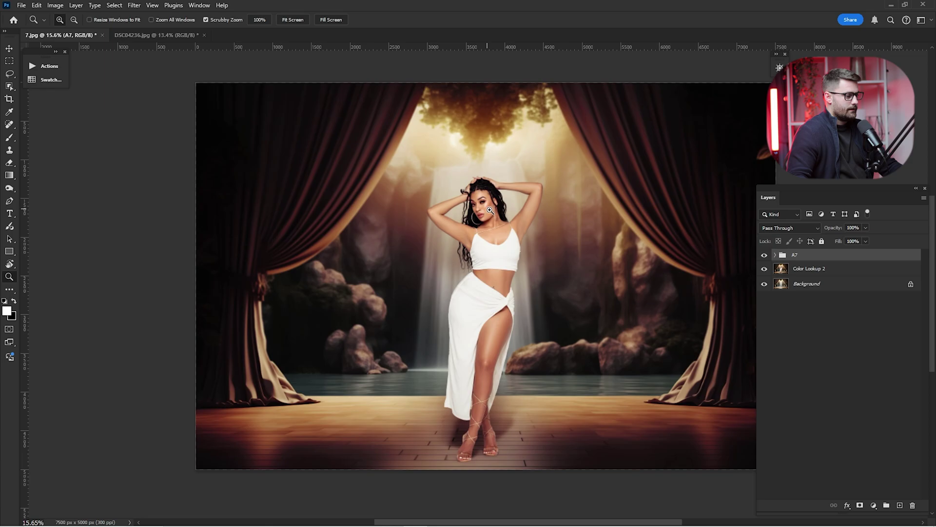
scroll(493, 201, up, 5)
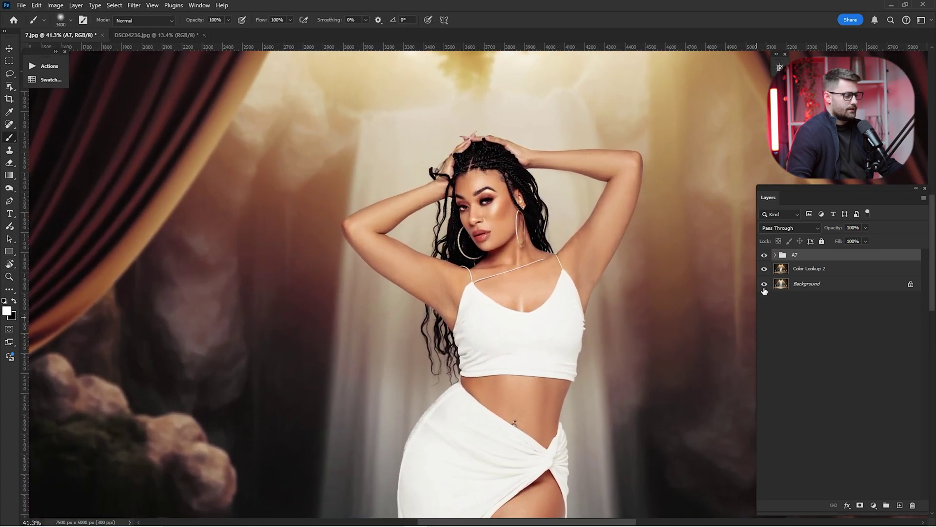
alt+click(764, 285)
alt+click(765, 284)
alt+click(764, 285)
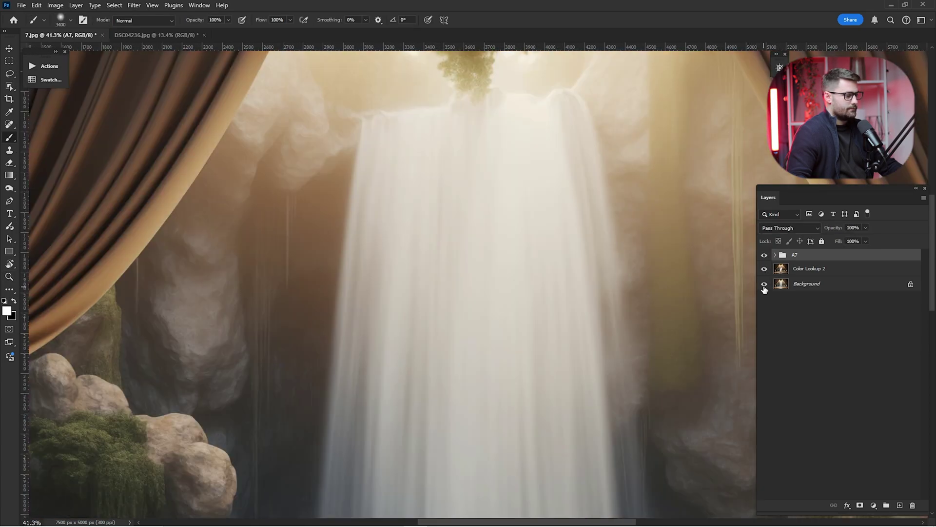
alt+click(764, 285)
key(ctrl+0)
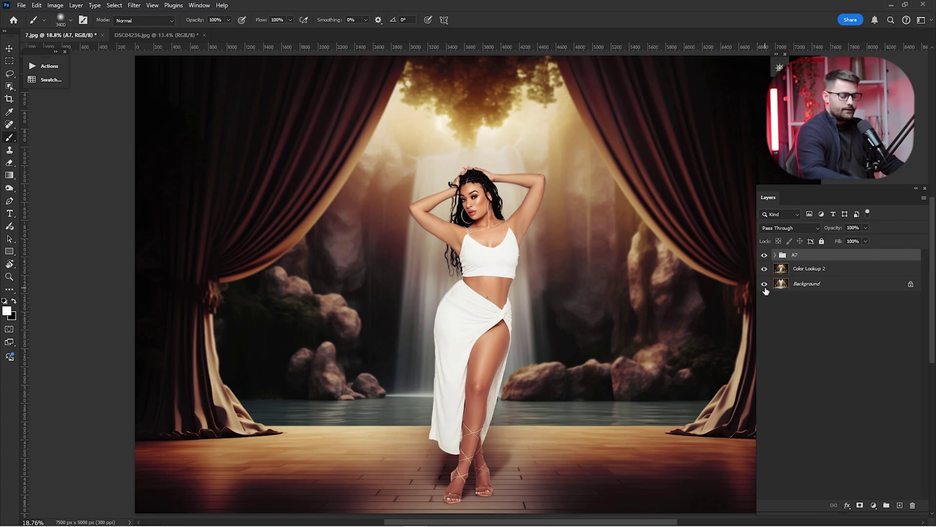